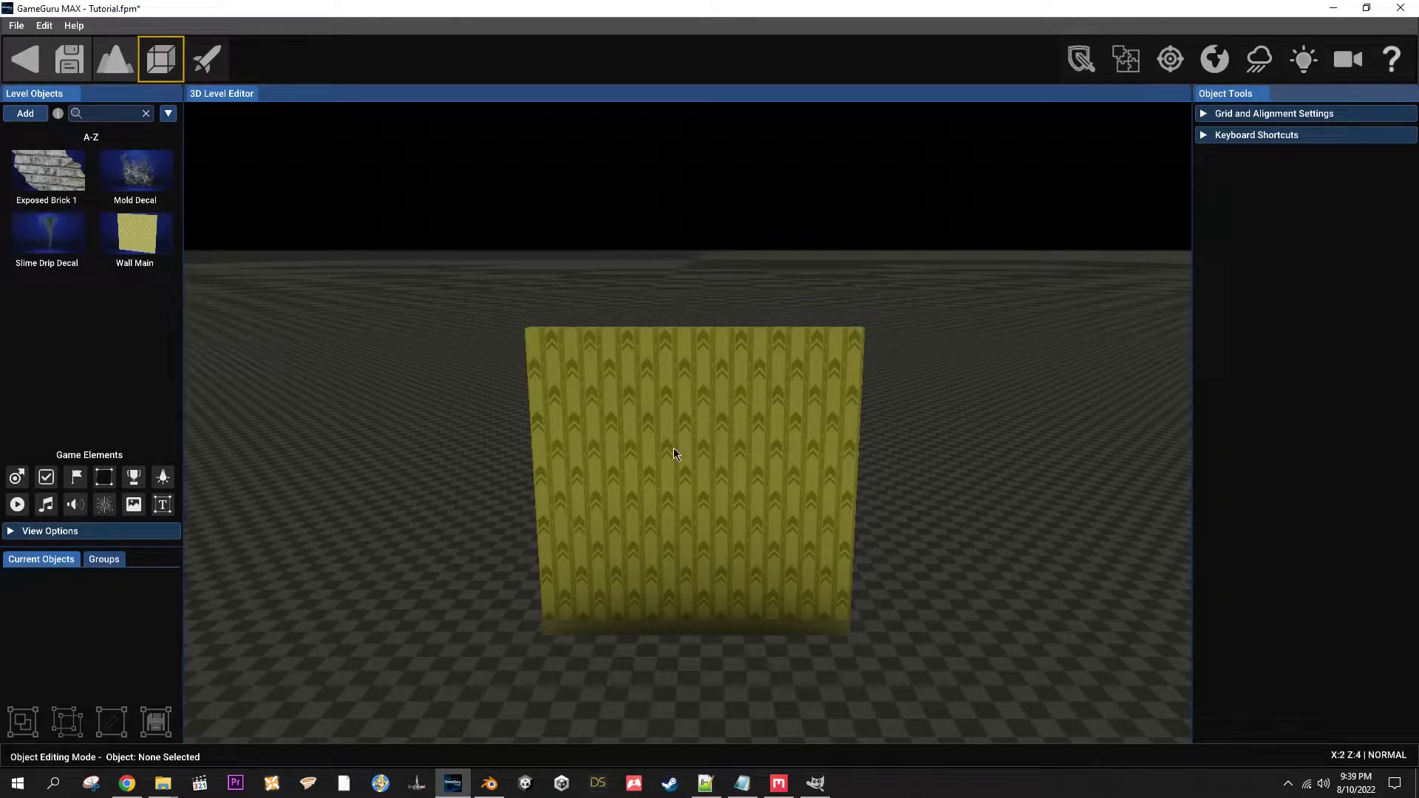
Step: Place the Exposed Brick 1 patch, Mold Decal and Slime Drip Decal side by side on the yellow wall
{"action": "left_click", "coordinate": [48, 171]}
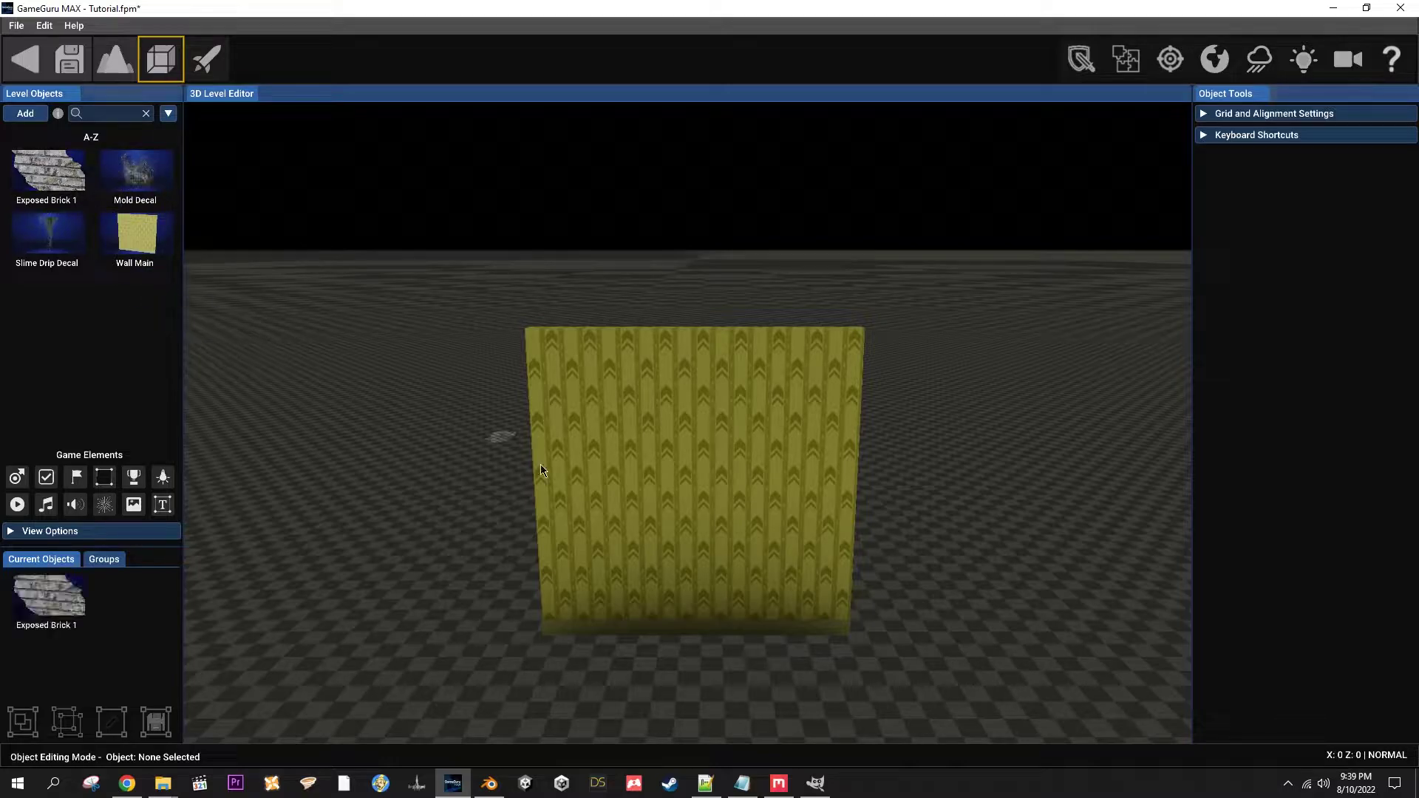
{"action": "left_click", "coordinate": [624, 504]}
{"action": "left_click", "coordinate": [135, 172]}
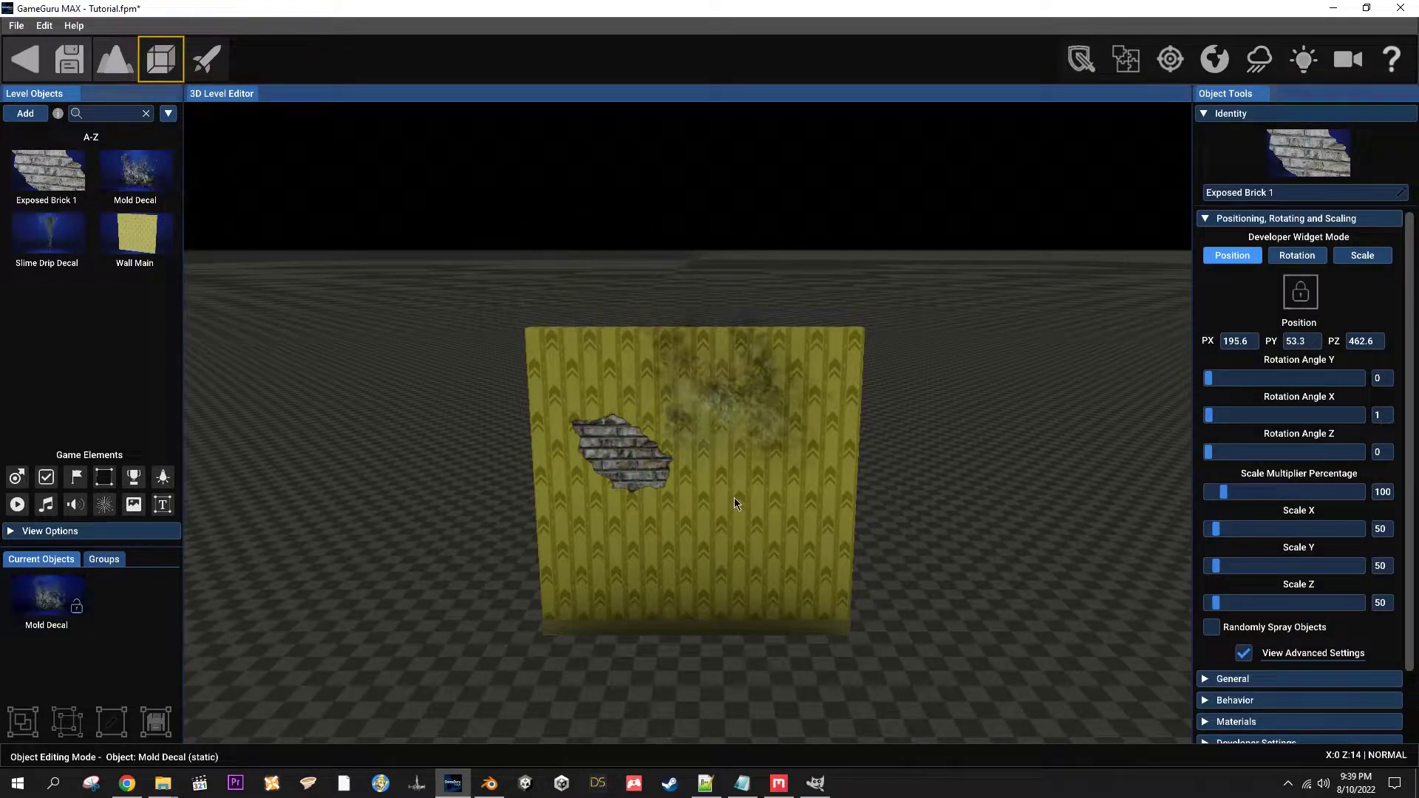
{"action": "left_click", "coordinate": [751, 526]}
{"action": "left_click", "coordinate": [46, 235]}
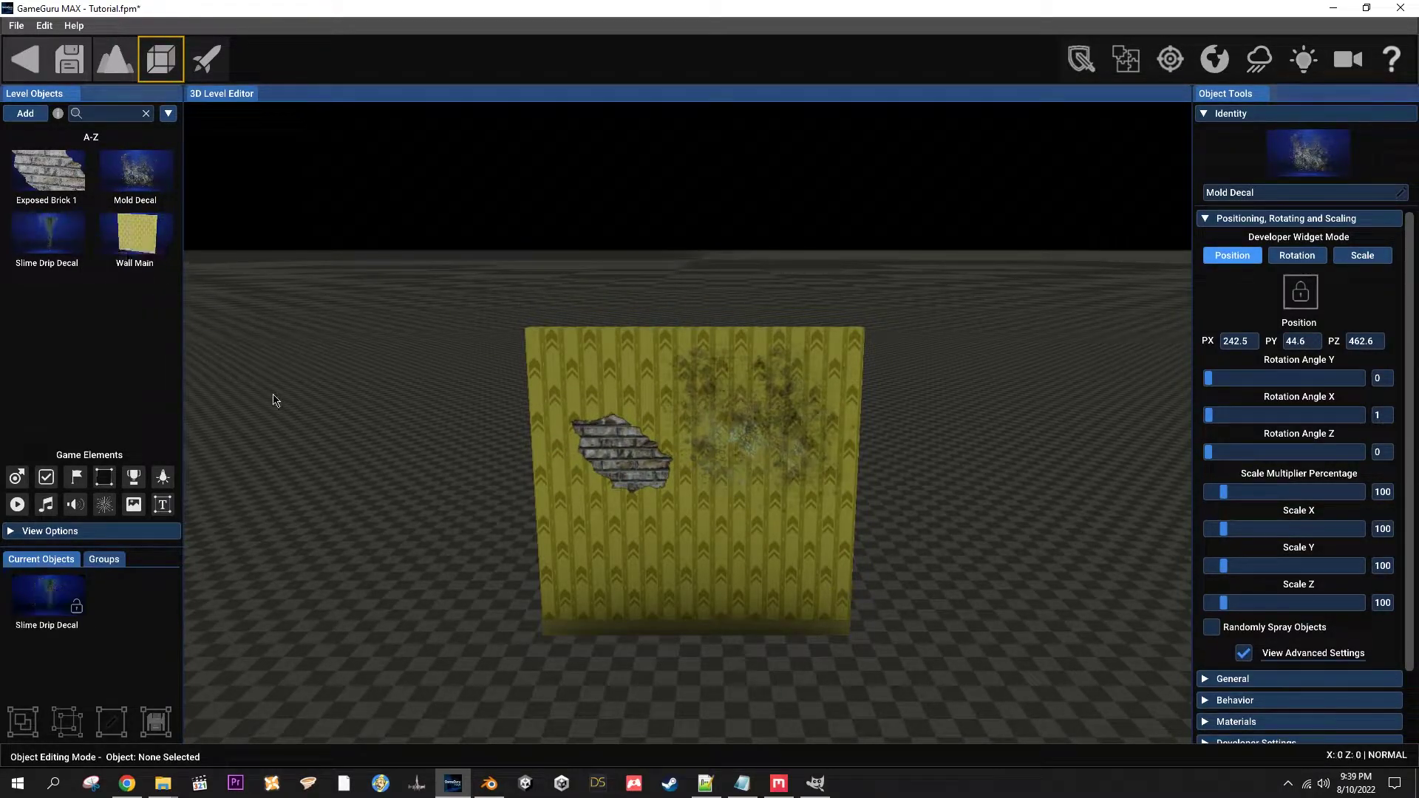
{"action": "left_click", "coordinate": [640, 543]}
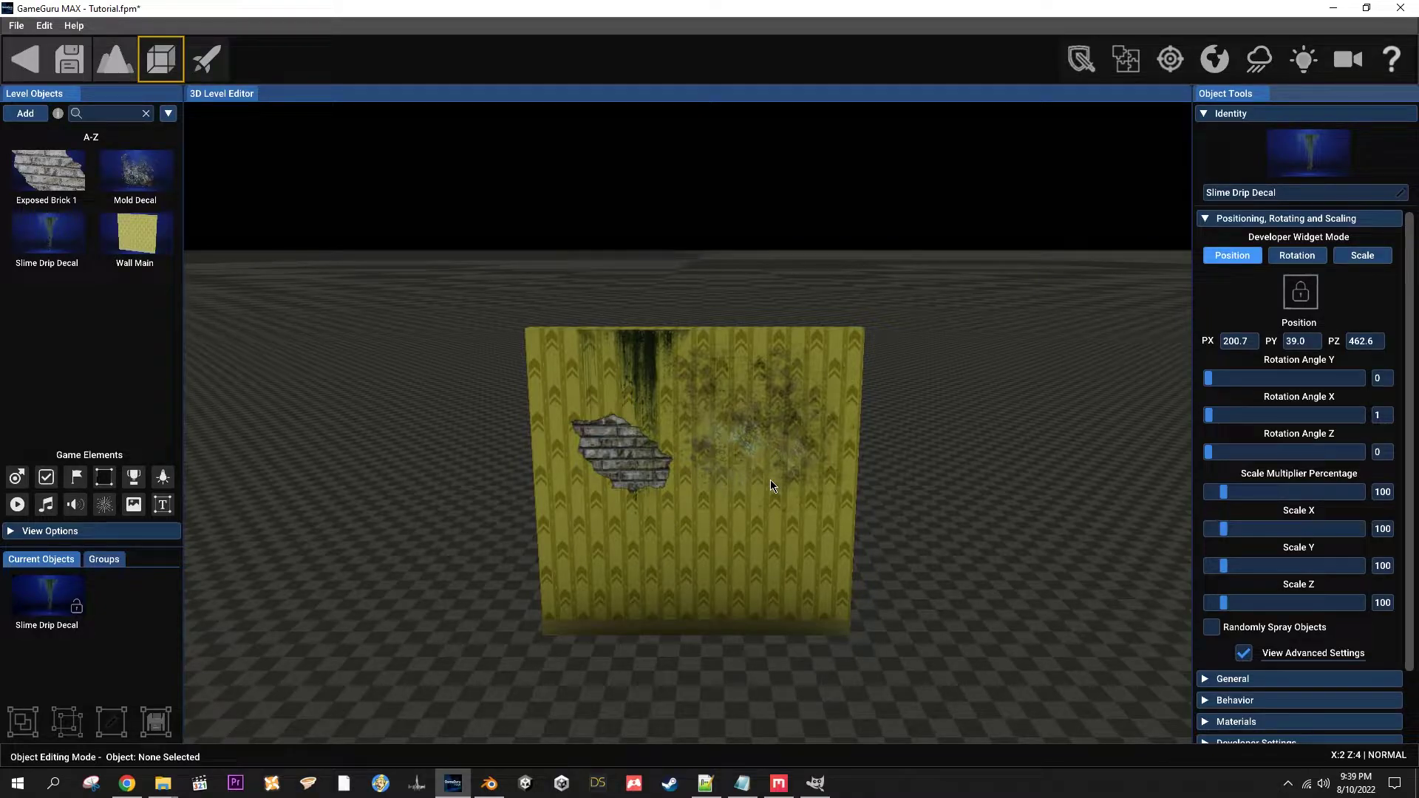
Step: In Blender, show the N sidebar and delete the default cube, camera and light
{"action": "left_click", "coordinate": [490, 784]}
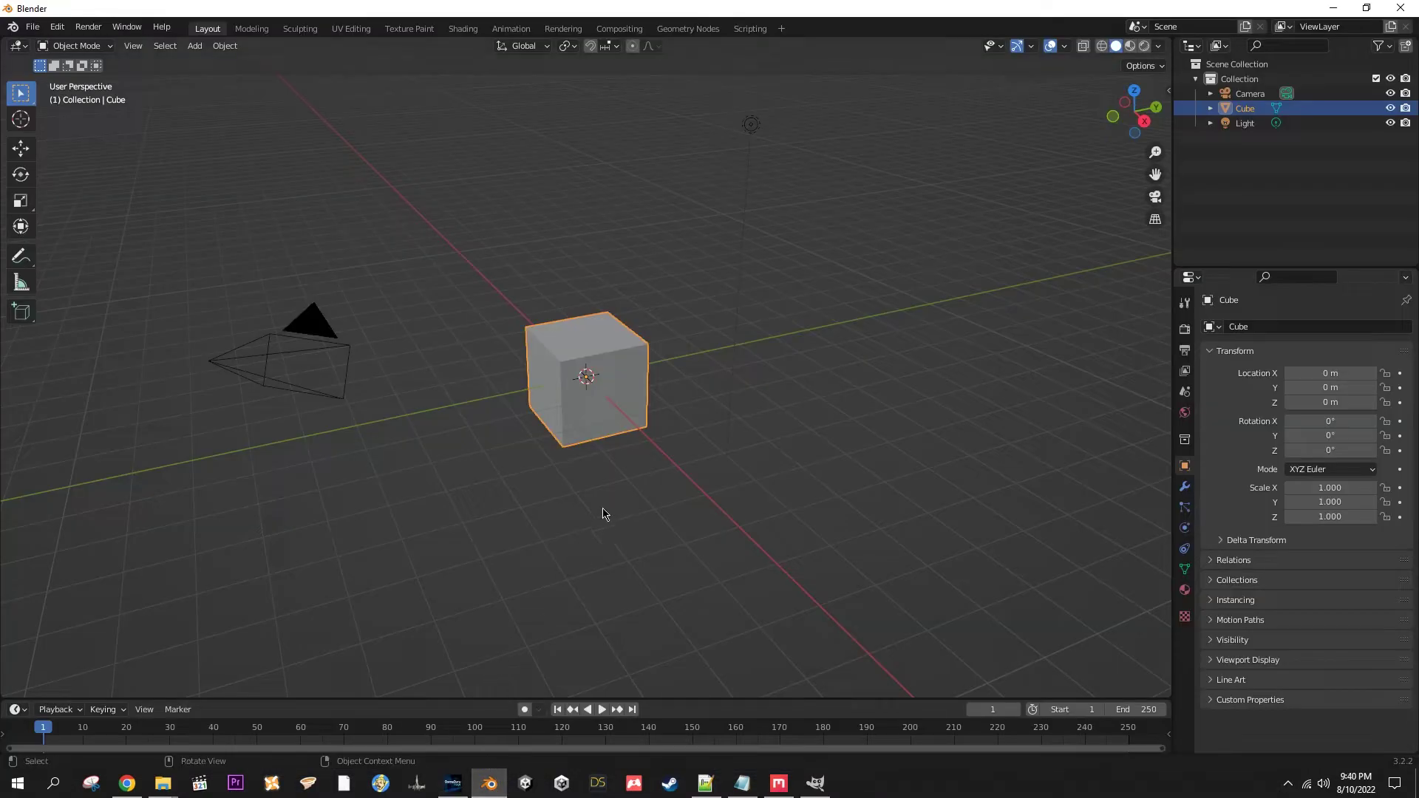
{"action": "left_click", "coordinate": [815, 783]}
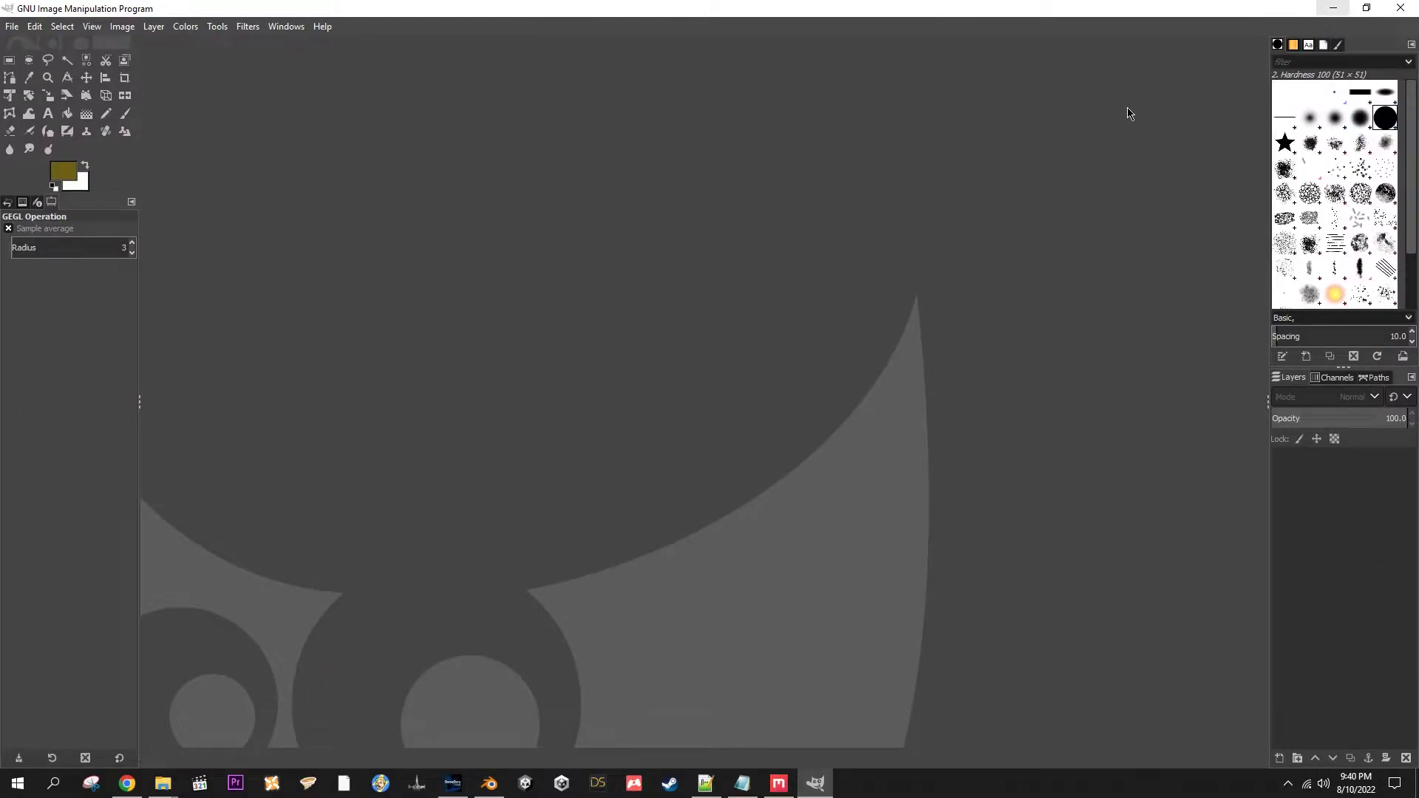
{"action": "left_click", "coordinate": [488, 784]}
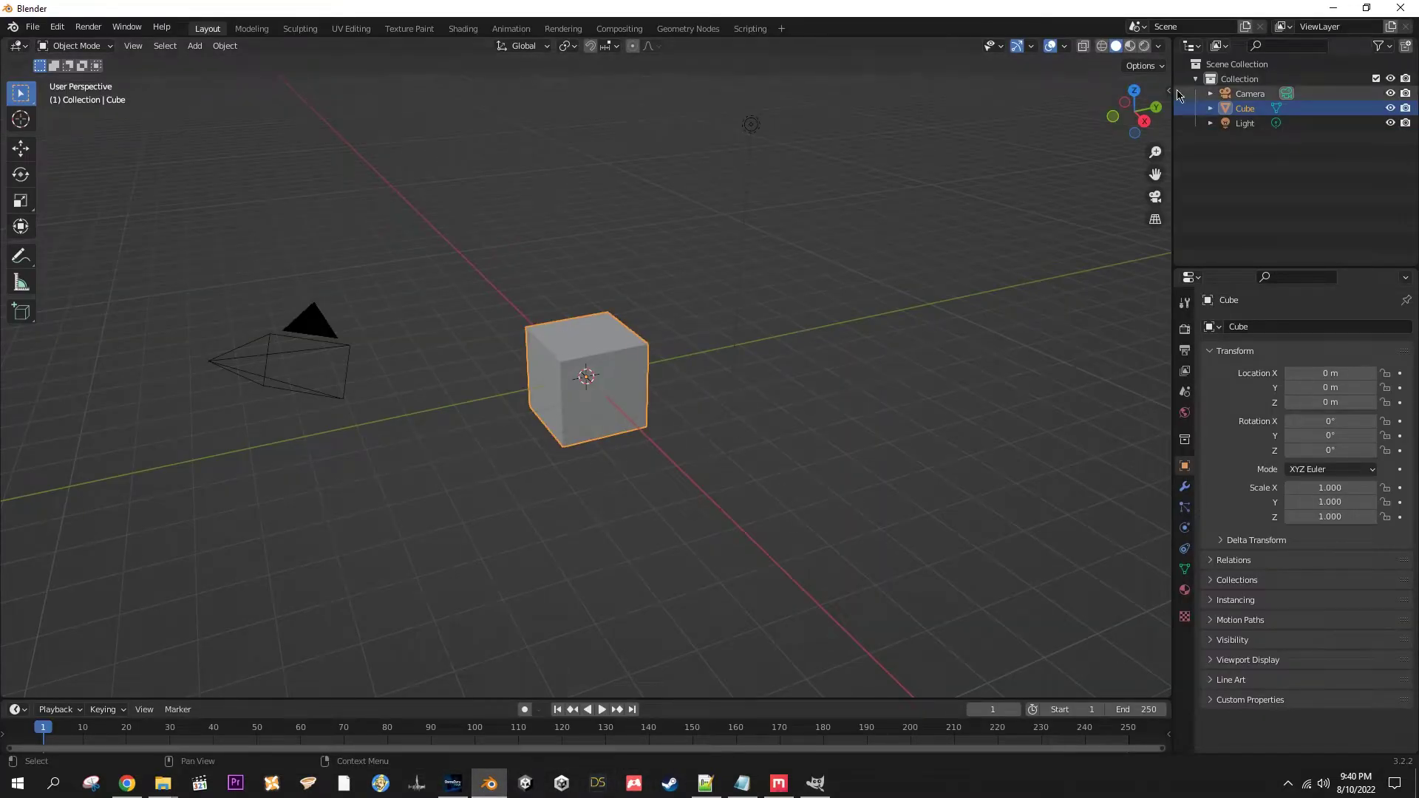
{"action": "key", "text": "n"}
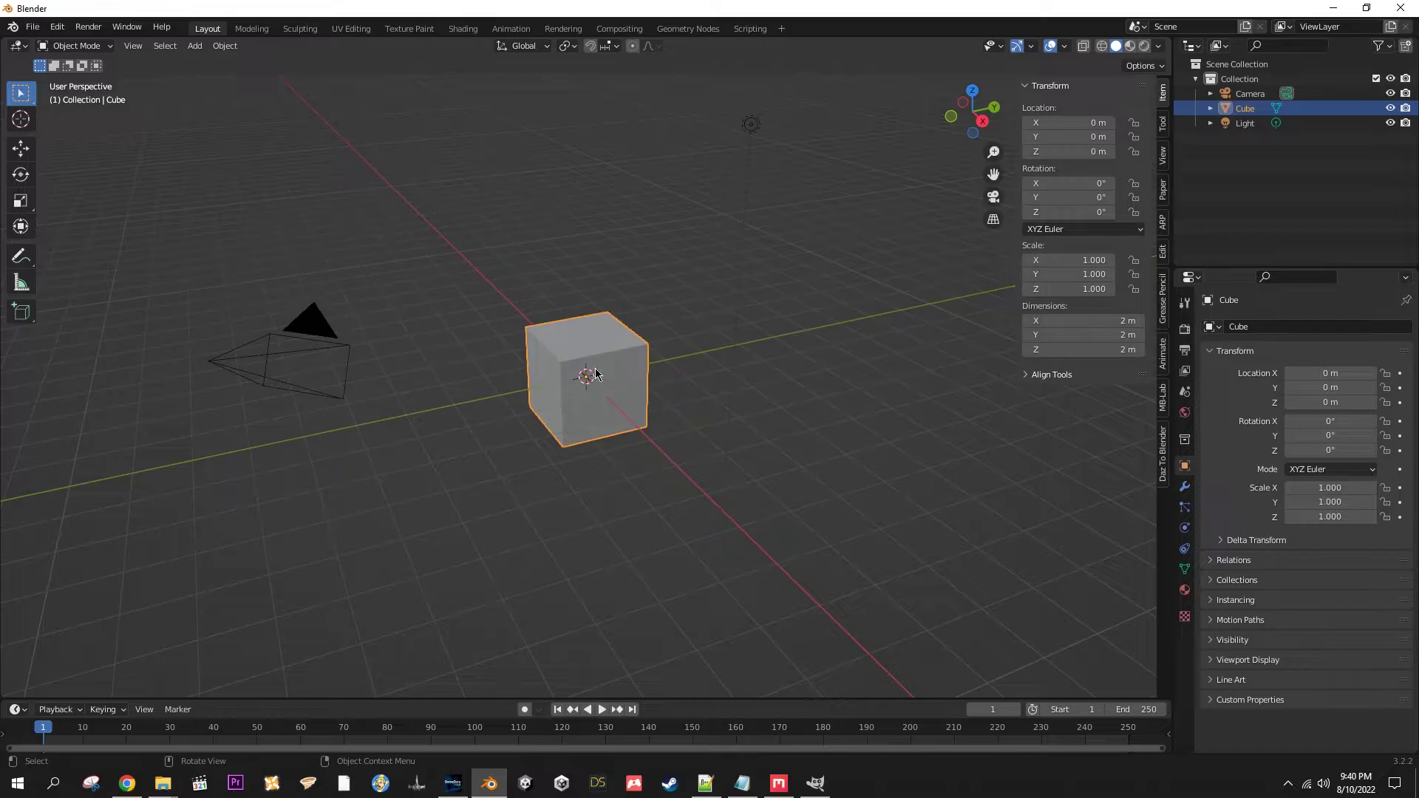
{"action": "key", "text": "a"}
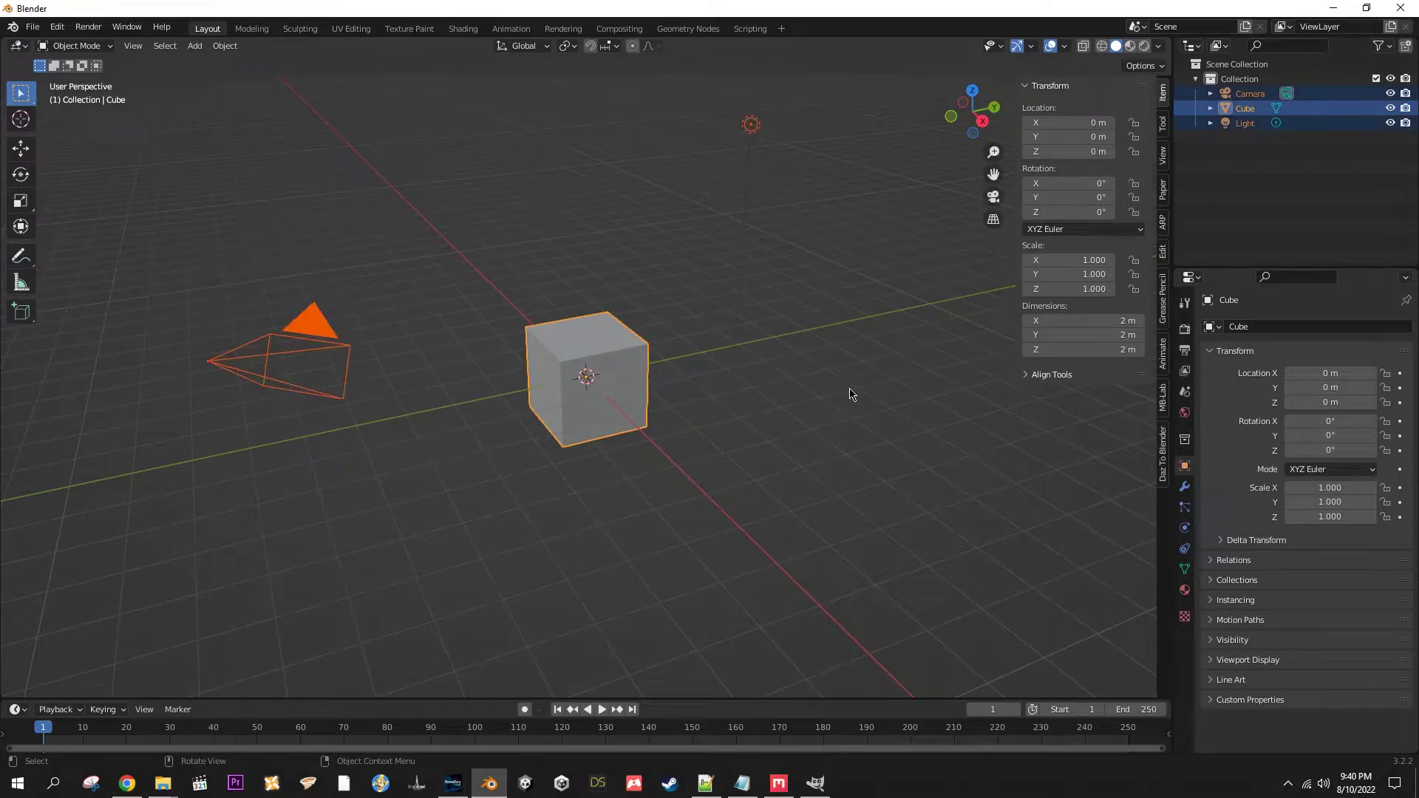
{"action": "key", "text": "Delete"}
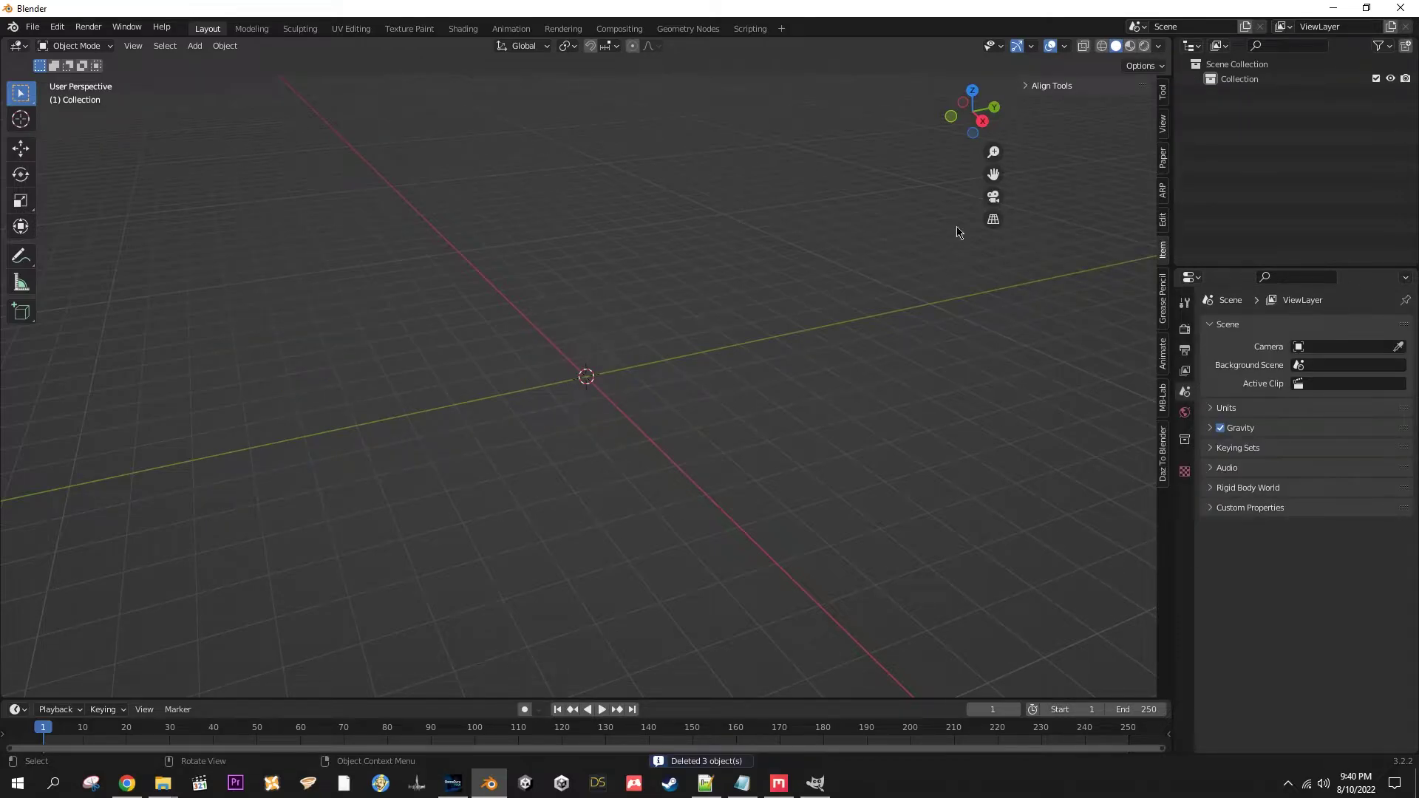
Step: Add a 2 m plane mesh at the origin and zoom in on it
{"action": "left_click", "coordinate": [201, 47]}
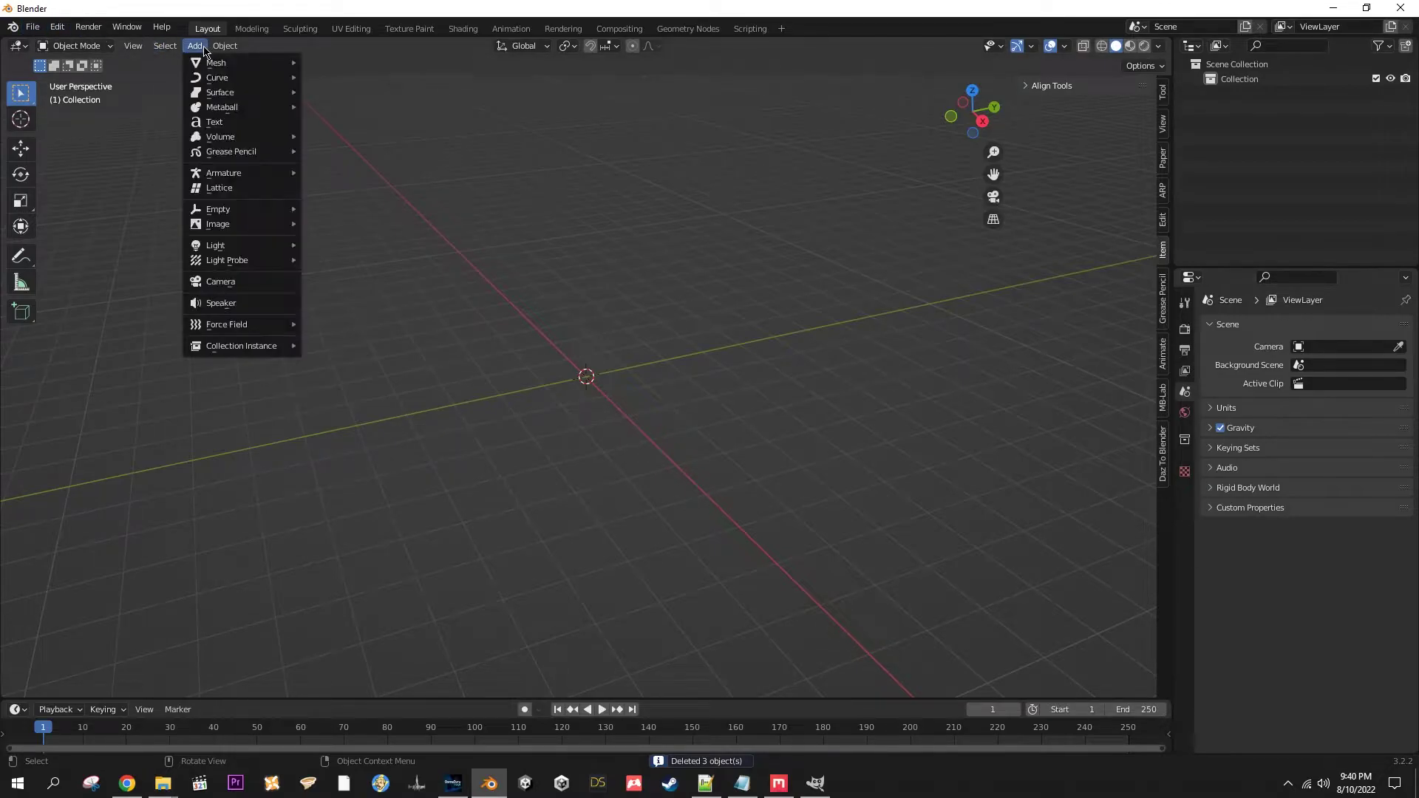
{"action": "mouse_move", "coordinate": [222, 63]}
{"action": "left_click", "coordinate": [326, 62]}
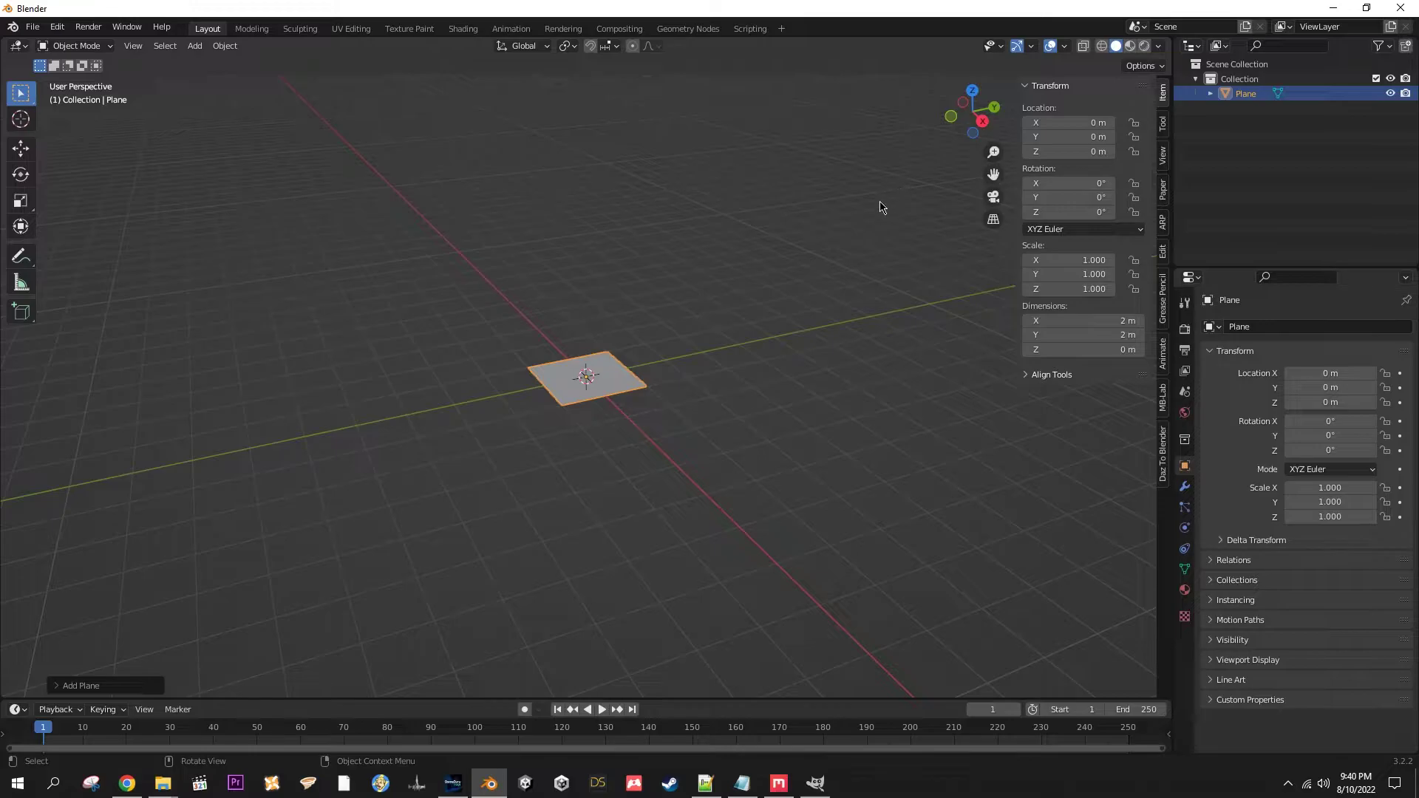
{"action": "key", "text": "m"}
{"action": "left_click", "coordinate": [860, 314]}
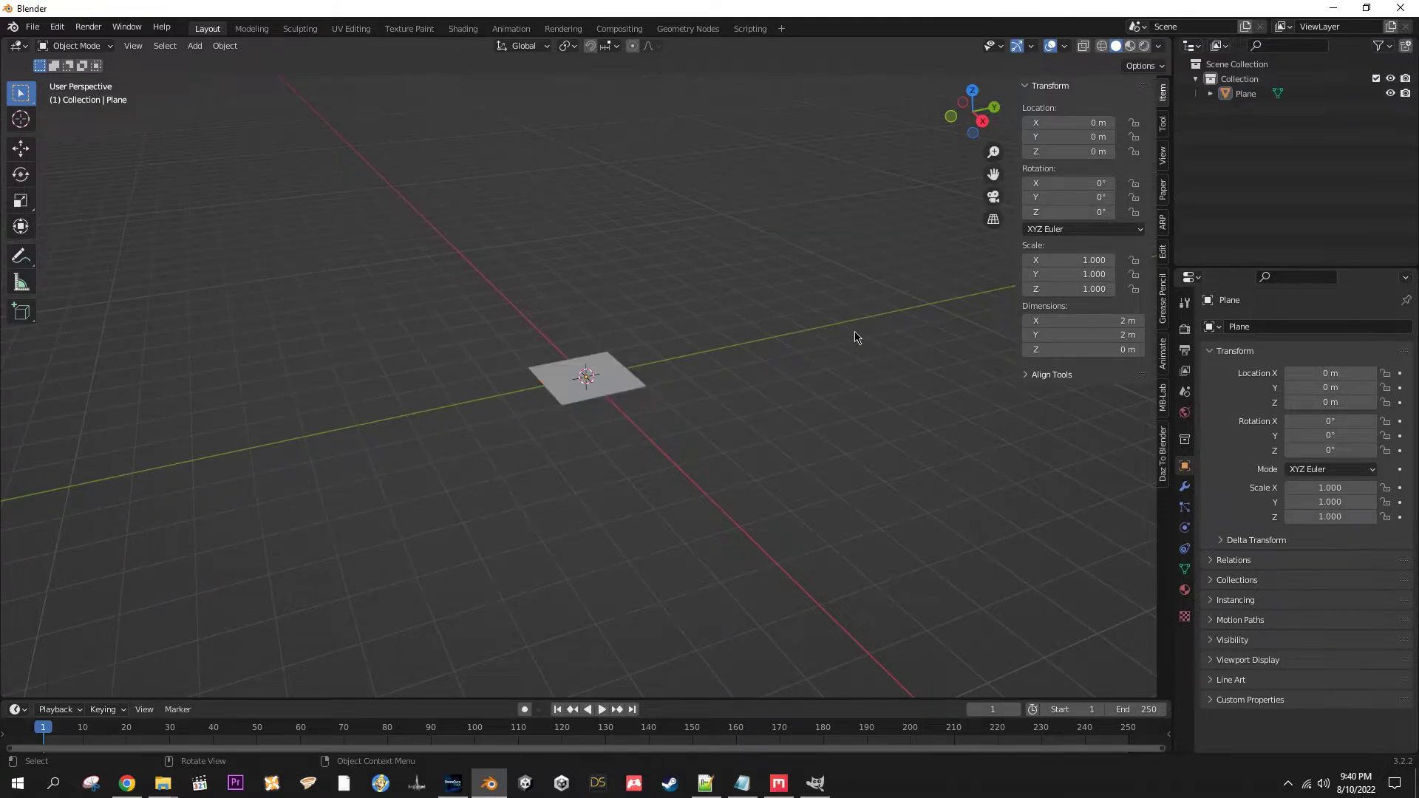
{"action": "key", "text": "n"}
{"action": "key", "text": "n"}
{"action": "key", "text": "n"}
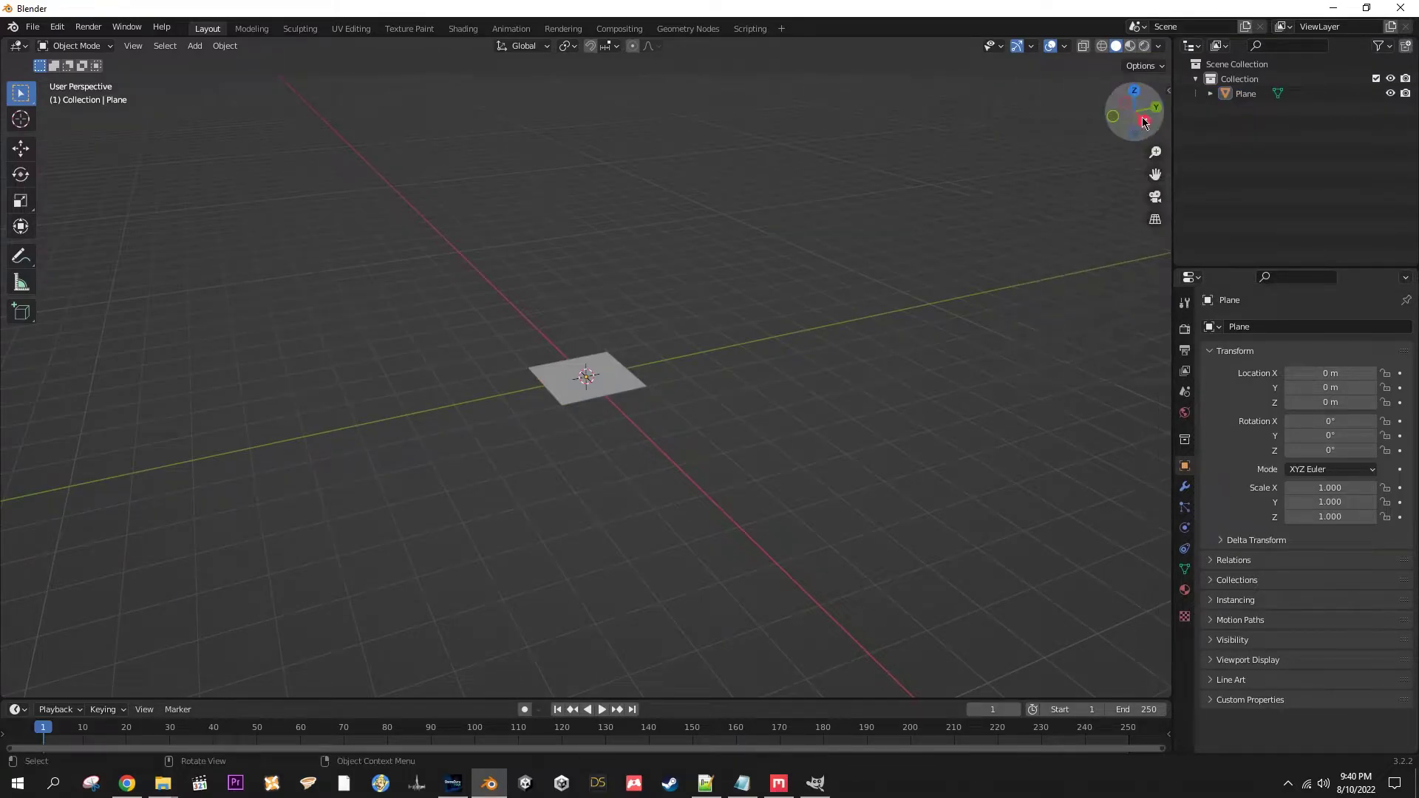
{"action": "key", "text": "n"}
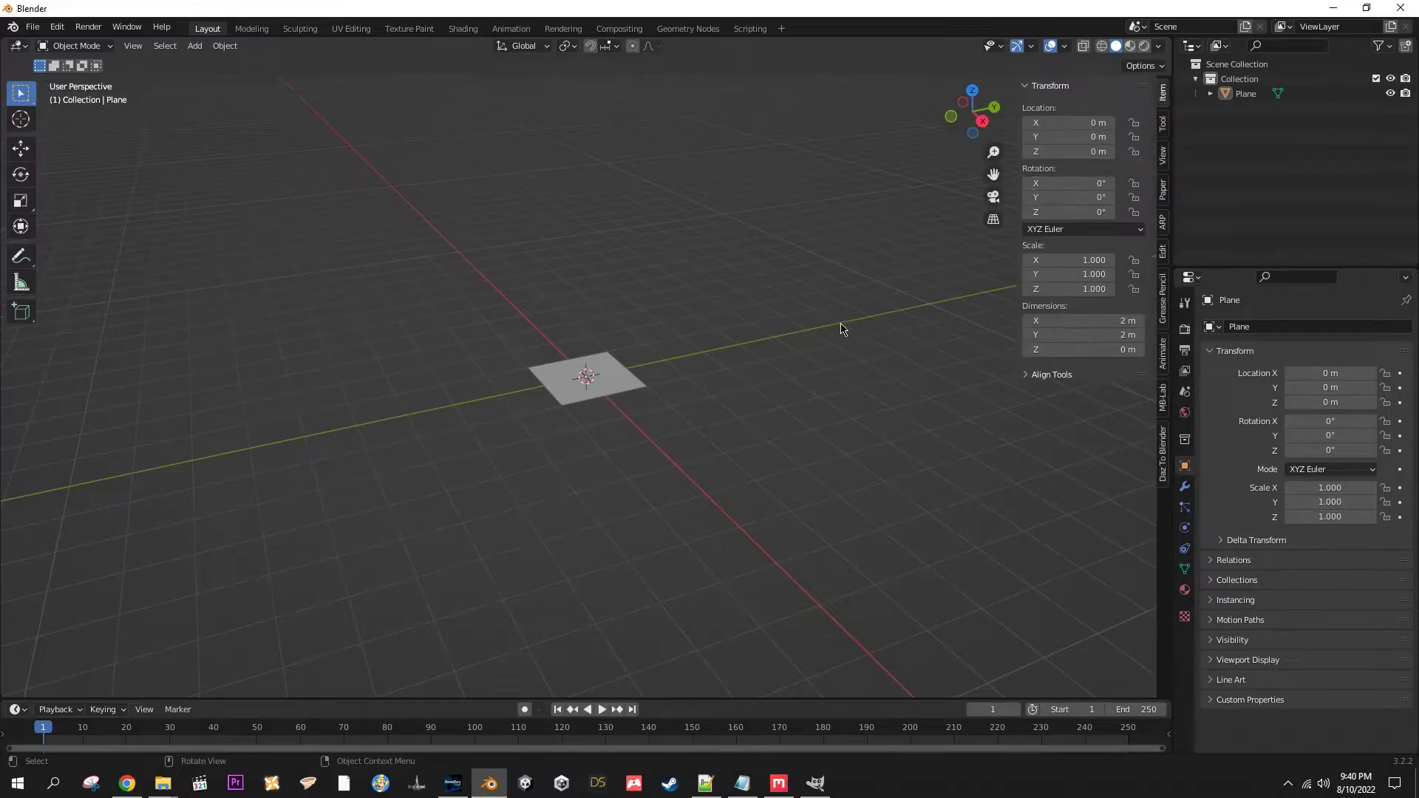
{"action": "scroll", "coordinate": [688, 462], "scroll_direction": "up", "scroll_amount": 5}
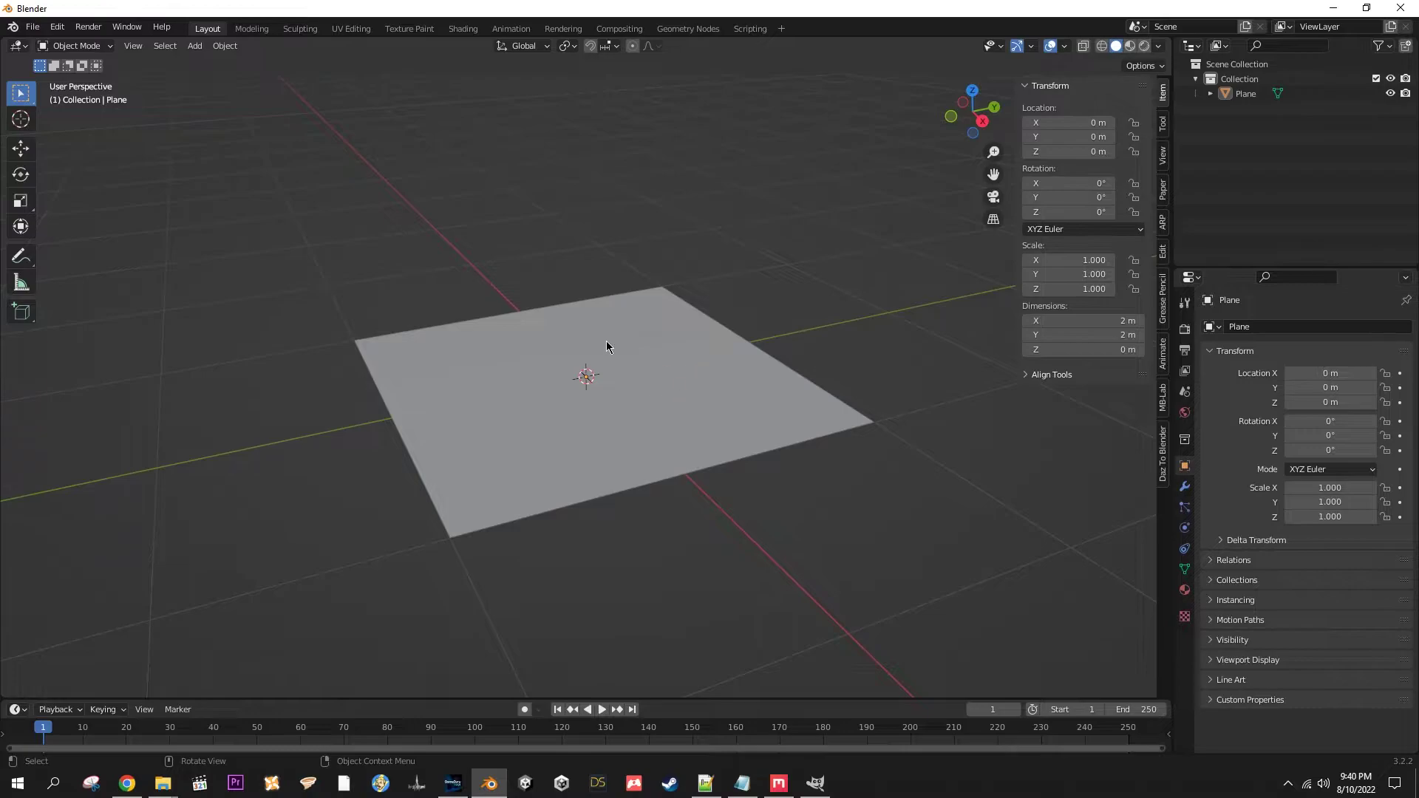
Step: Rotate the plane 90° on X so it stands upright
{"action": "left_click", "coordinate": [686, 395]}
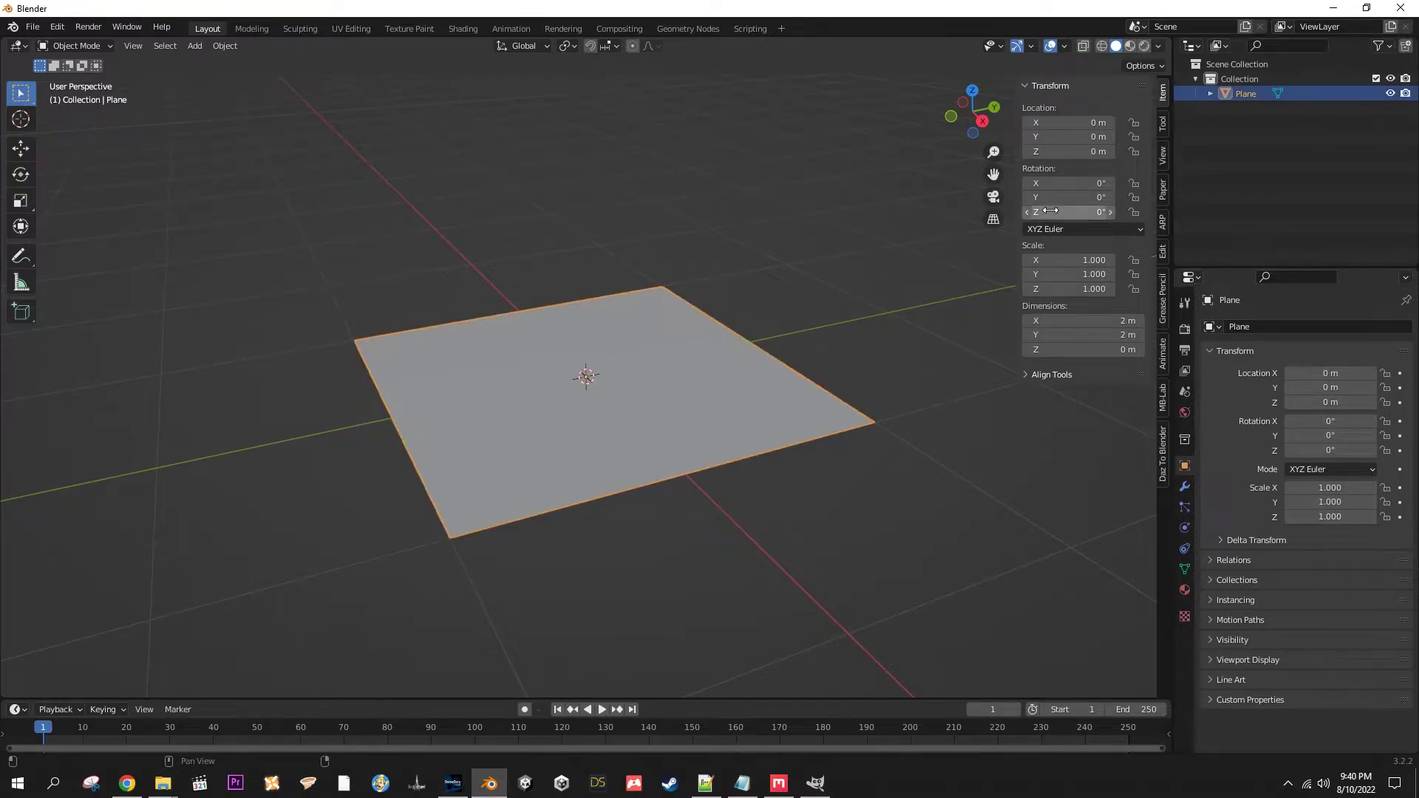
{"action": "left_click", "coordinate": [1078, 186]}
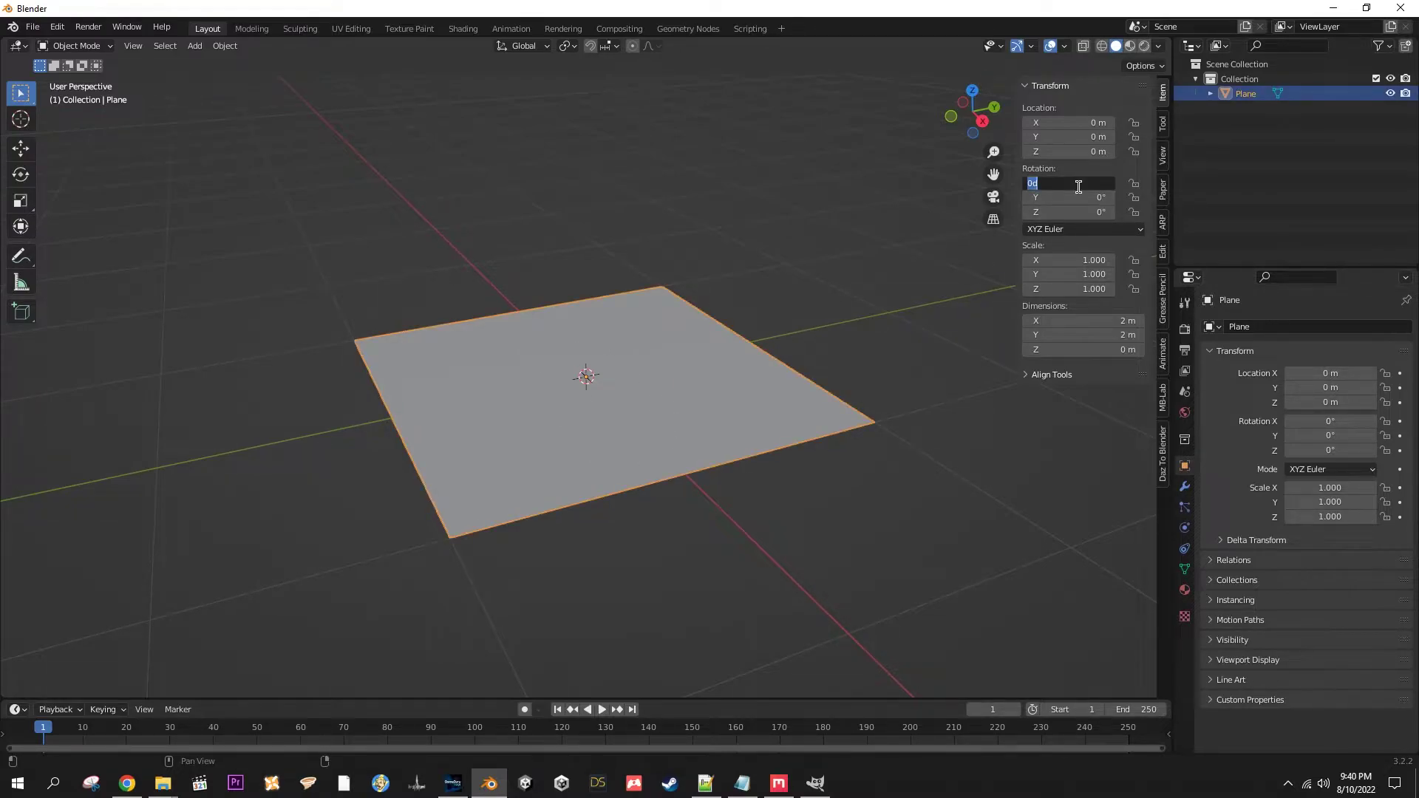
{"action": "key", "text": "Return"}
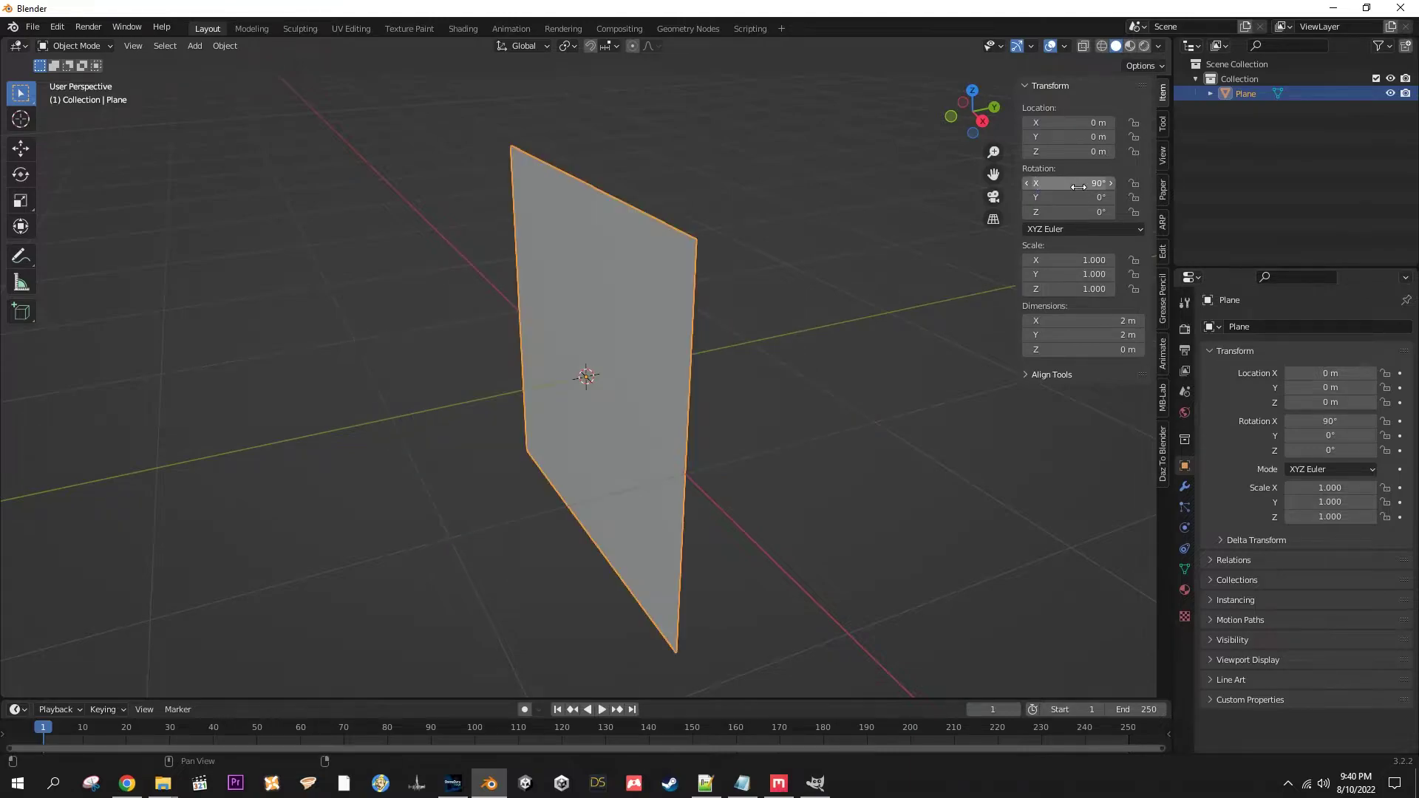
{"action": "middle_click_drag", "start_coordinate": [875, 450], "coordinate": [634, 380]}
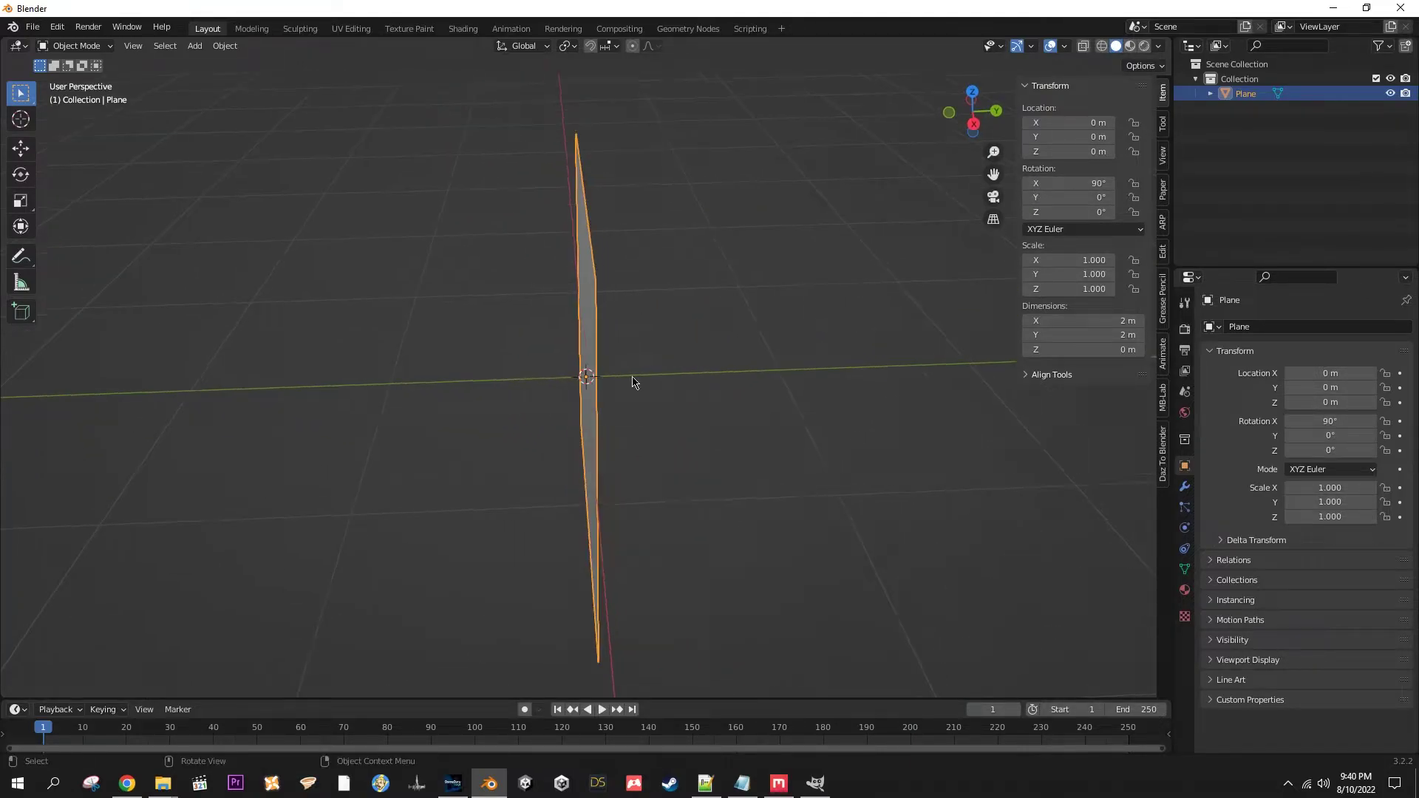
Step: Set the plane's Y location to -0.001 m and orbit to check it side-on
{"action": "left_click", "coordinate": [1062, 141]}
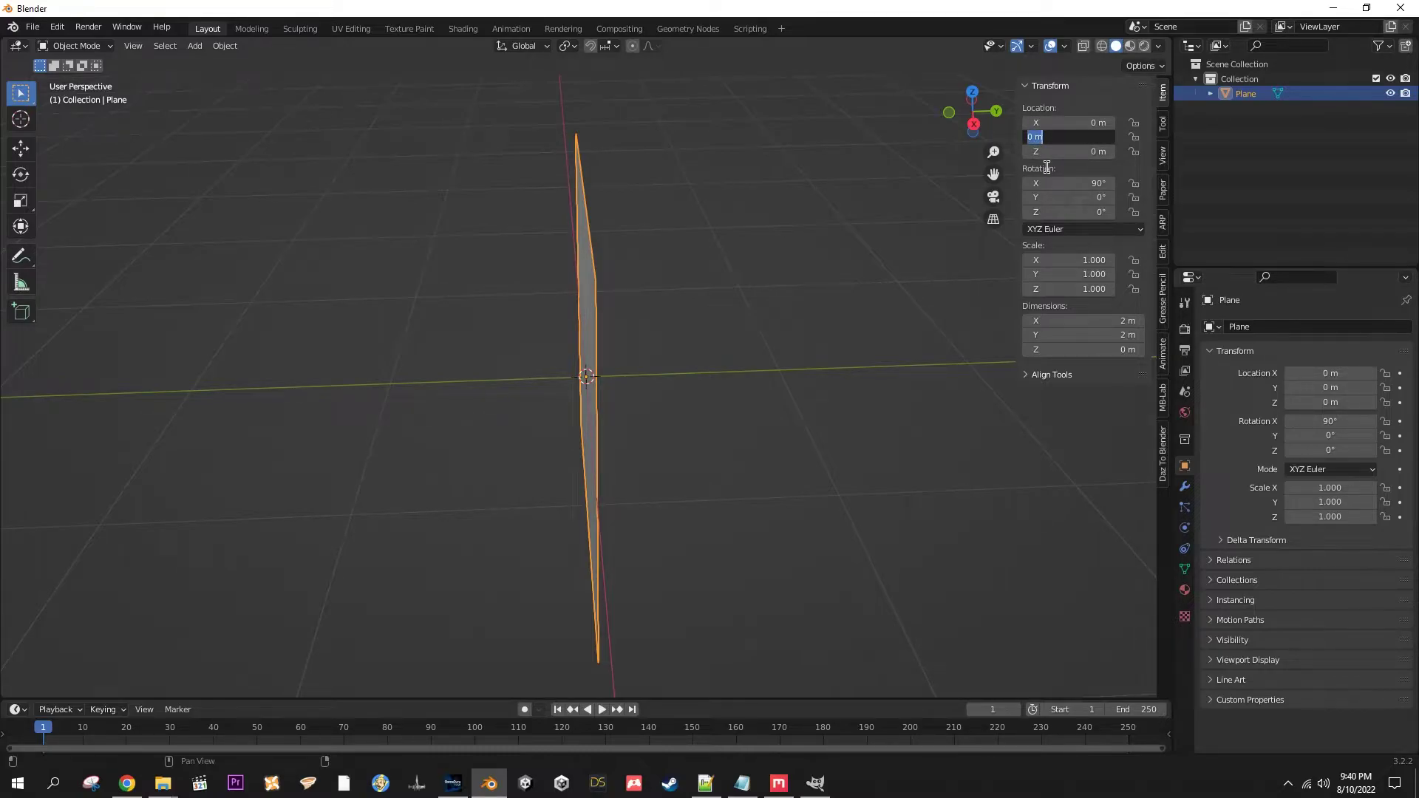
{"action": "key", "text": "BackSpace"}
{"action": "key", "text": "Return"}
{"action": "middle_click_drag", "start_coordinate": [803, 486], "coordinate": [748, 523]}
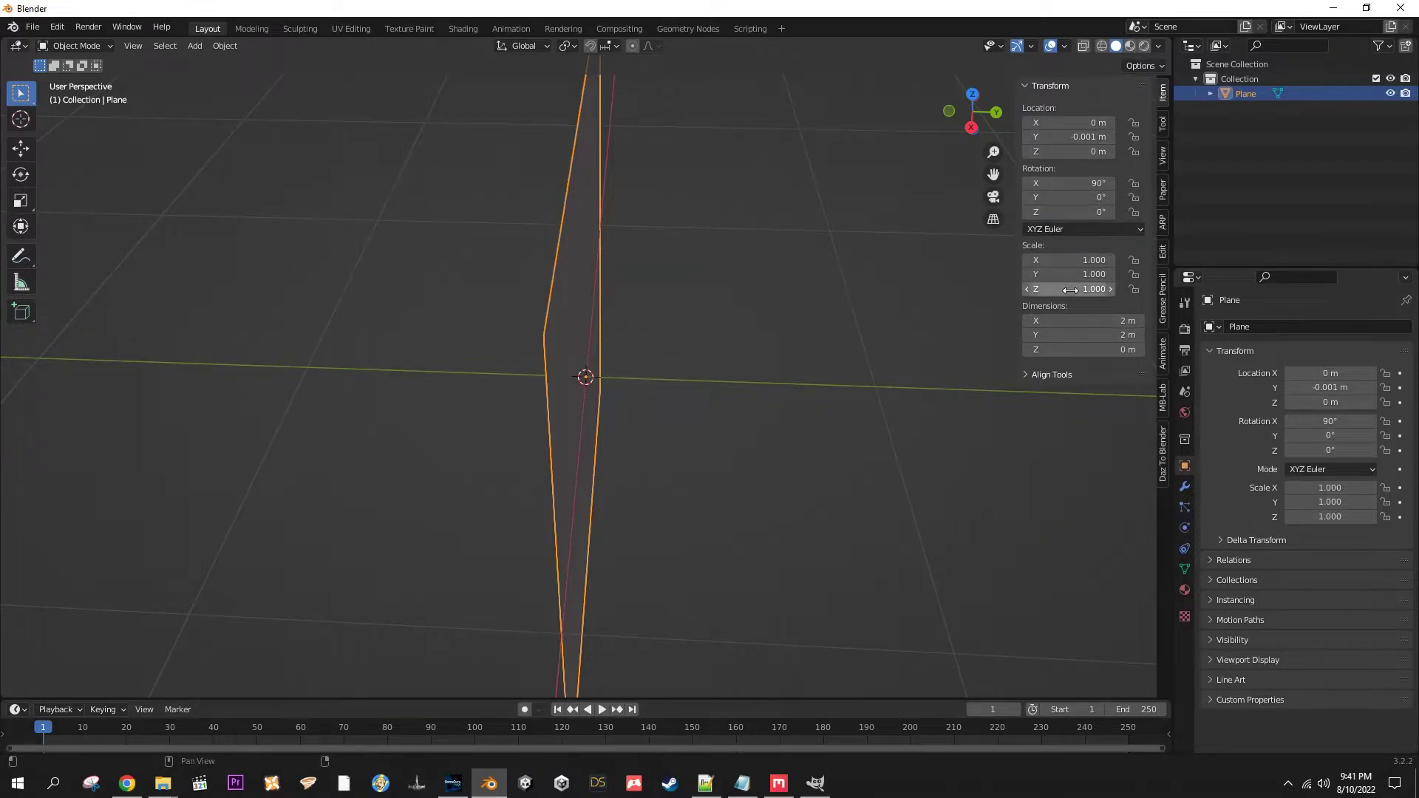
{"action": "middle_click_drag", "start_coordinate": [653, 403], "coordinate": [754, 444]}
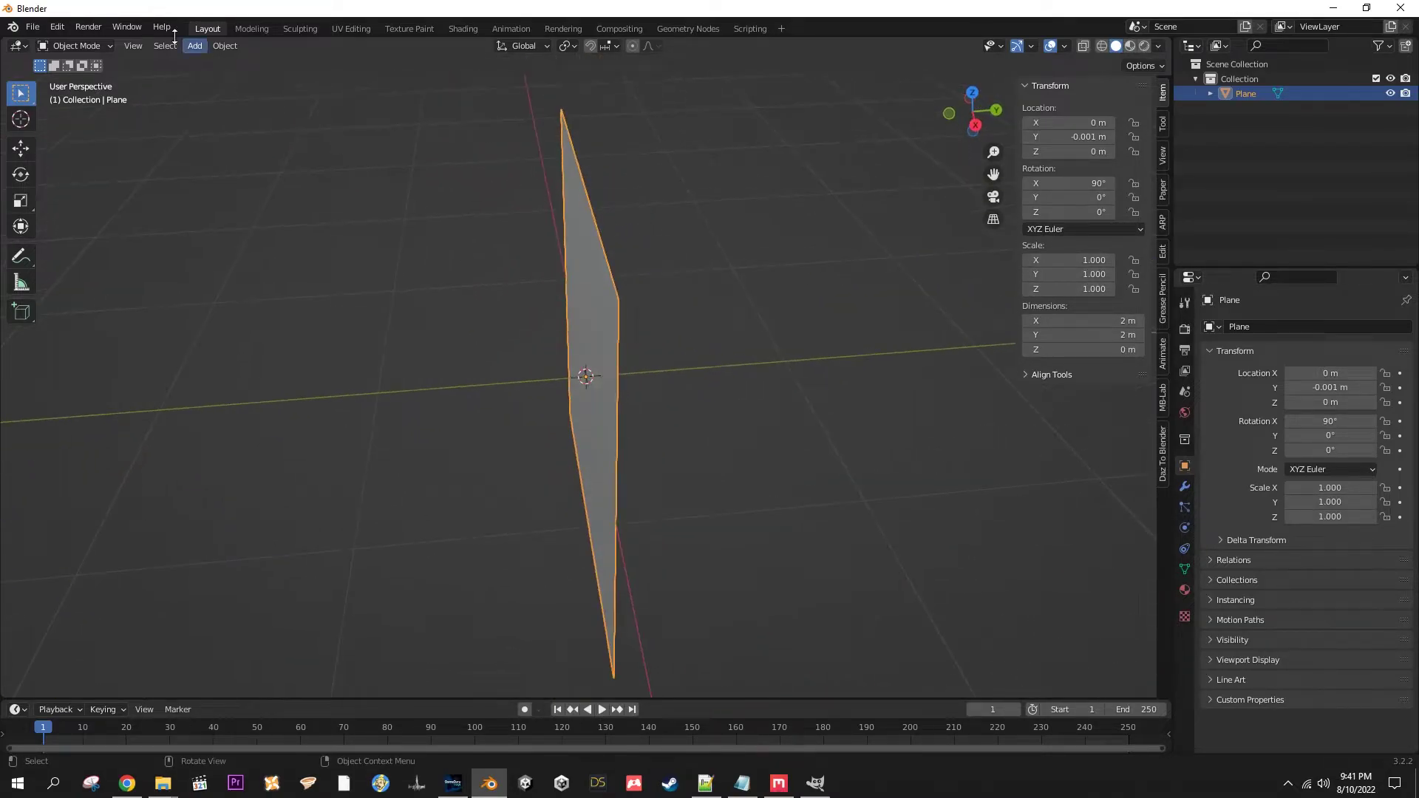
Step: Set the plane's origin to the 3D cursor so its location reads 0 m on every axis
{"action": "left_click", "coordinate": [225, 47]}
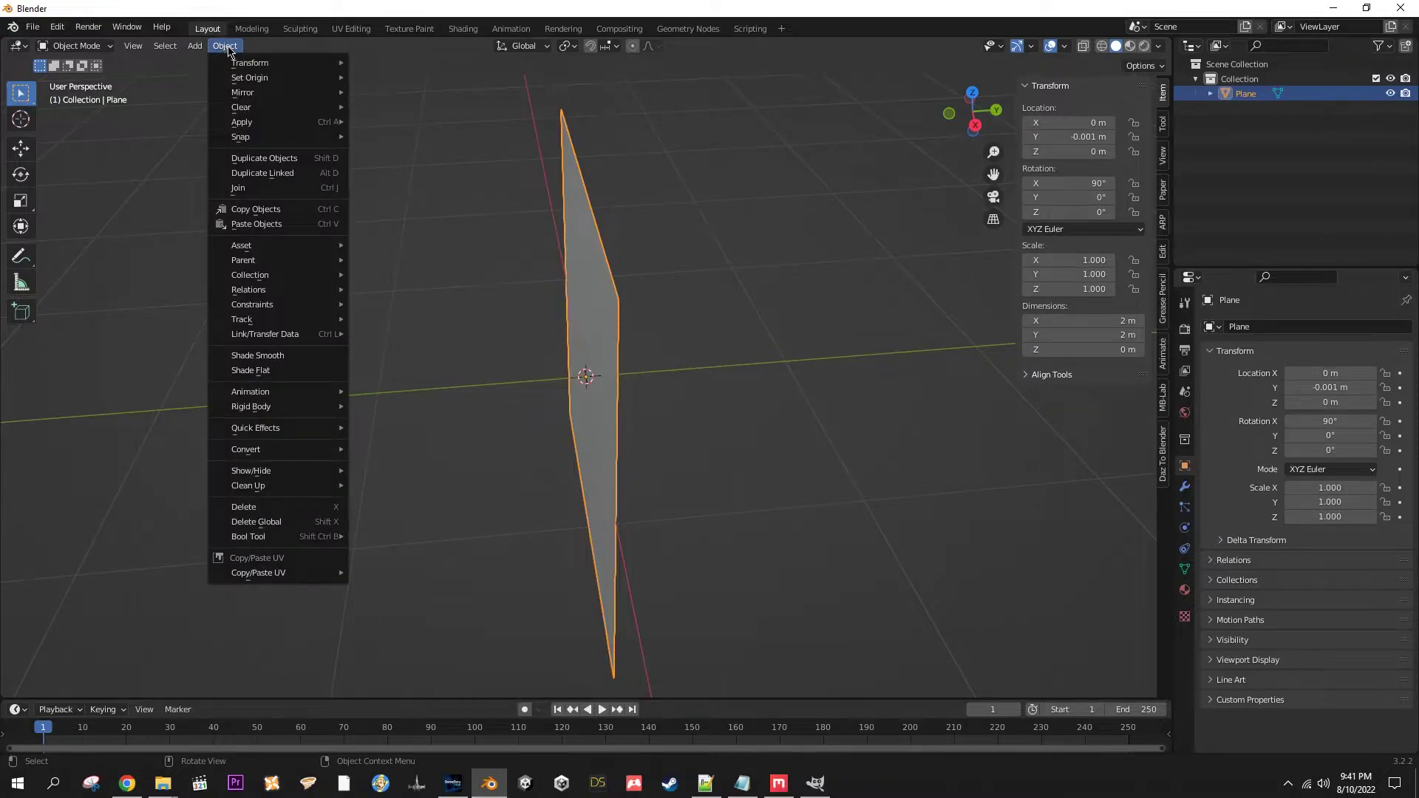
{"action": "mouse_move", "coordinate": [298, 78]}
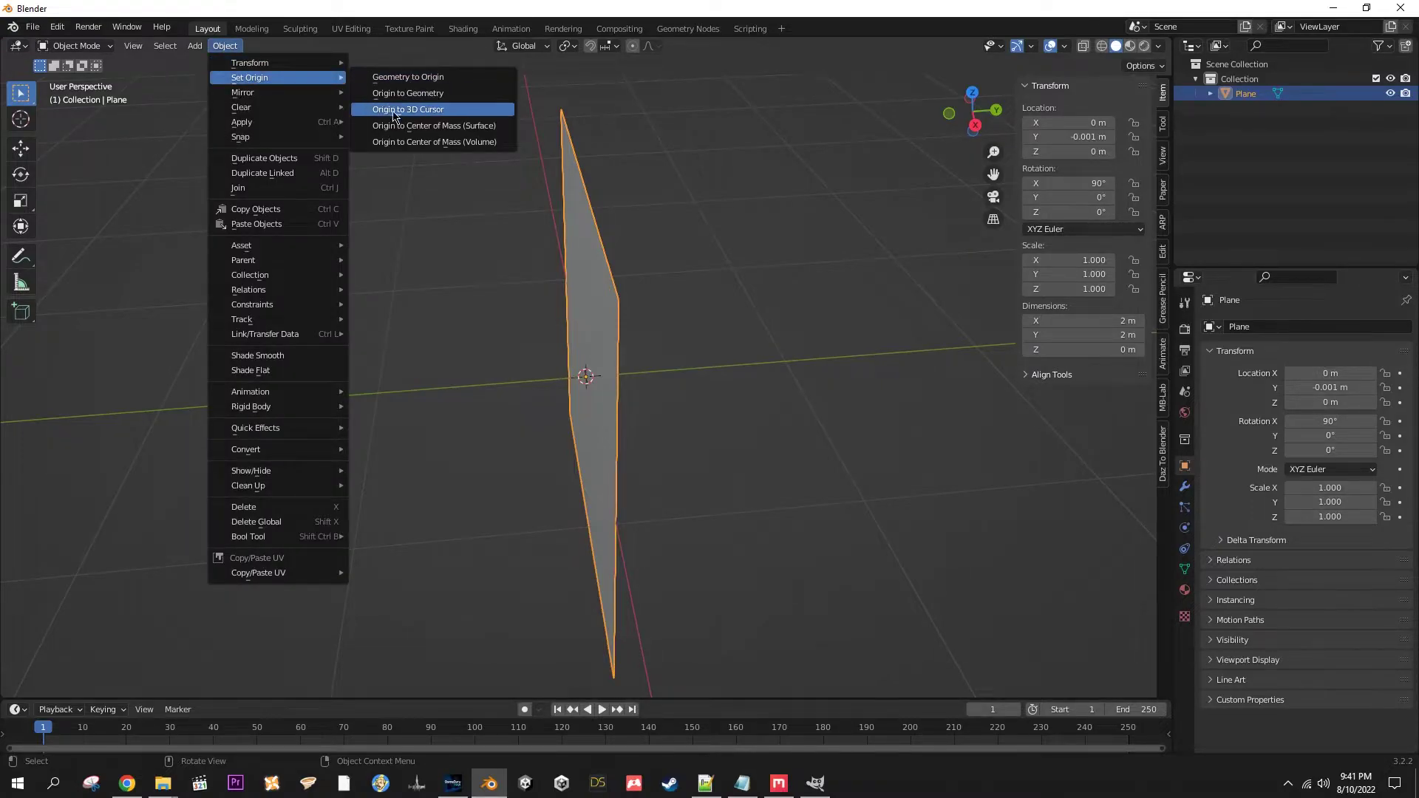
{"action": "left_click", "coordinate": [424, 116]}
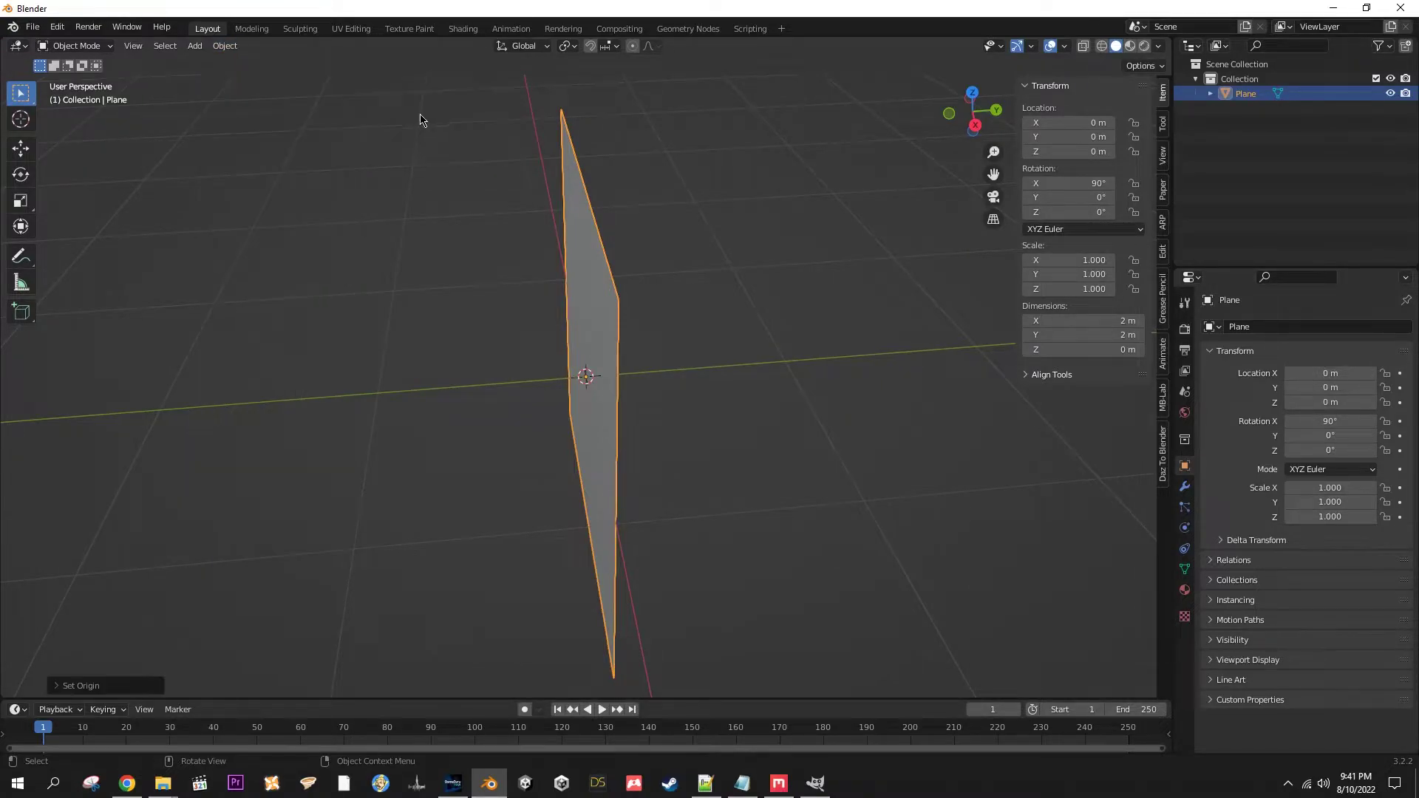
{"action": "middle_click_drag", "start_coordinate": [747, 517], "coordinate": [625, 437]}
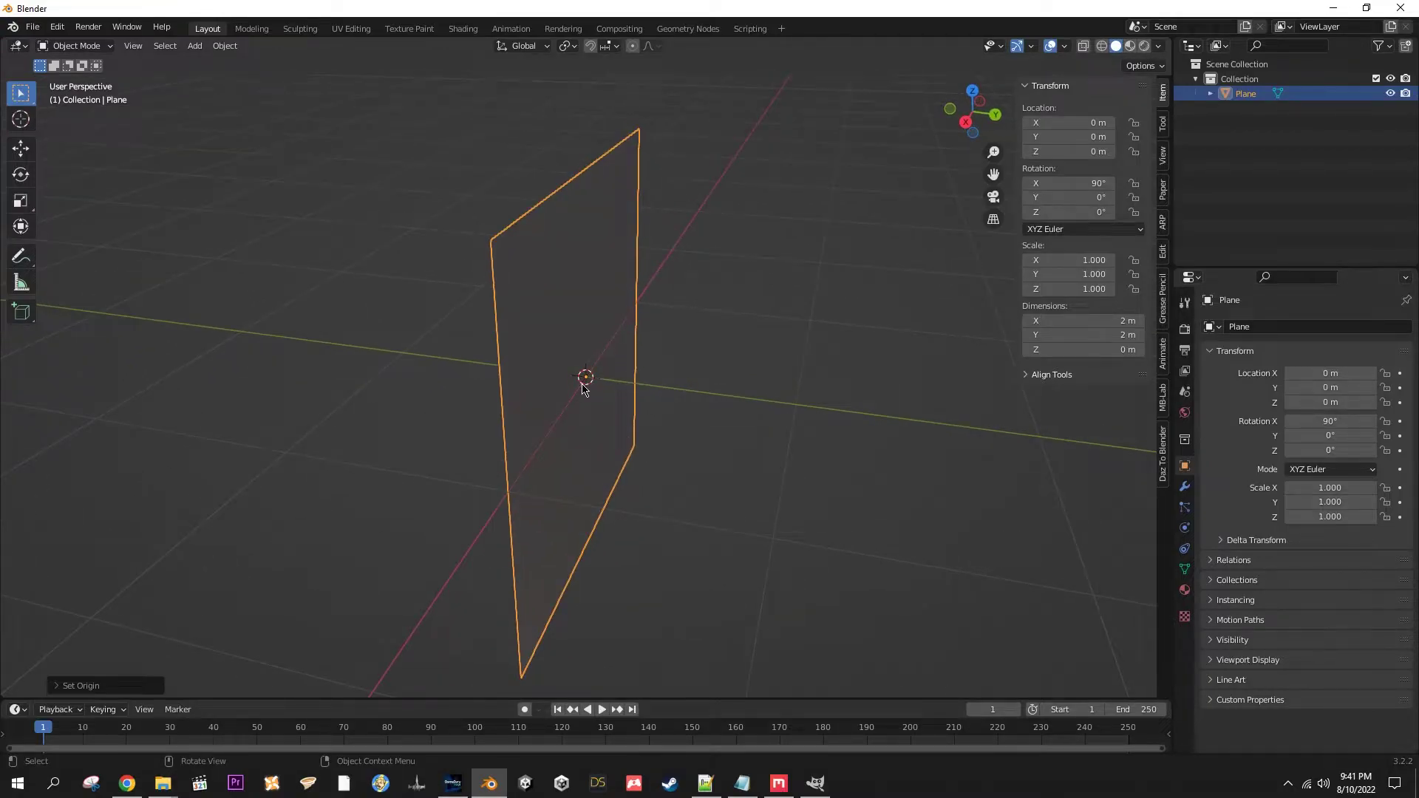
Step: Start an FBX export to Downloads > Blender Export > Tutorial named Decal 3.fbx
{"action": "left_click", "coordinate": [32, 28]}
{"action": "mouse_move", "coordinate": [86, 243]}
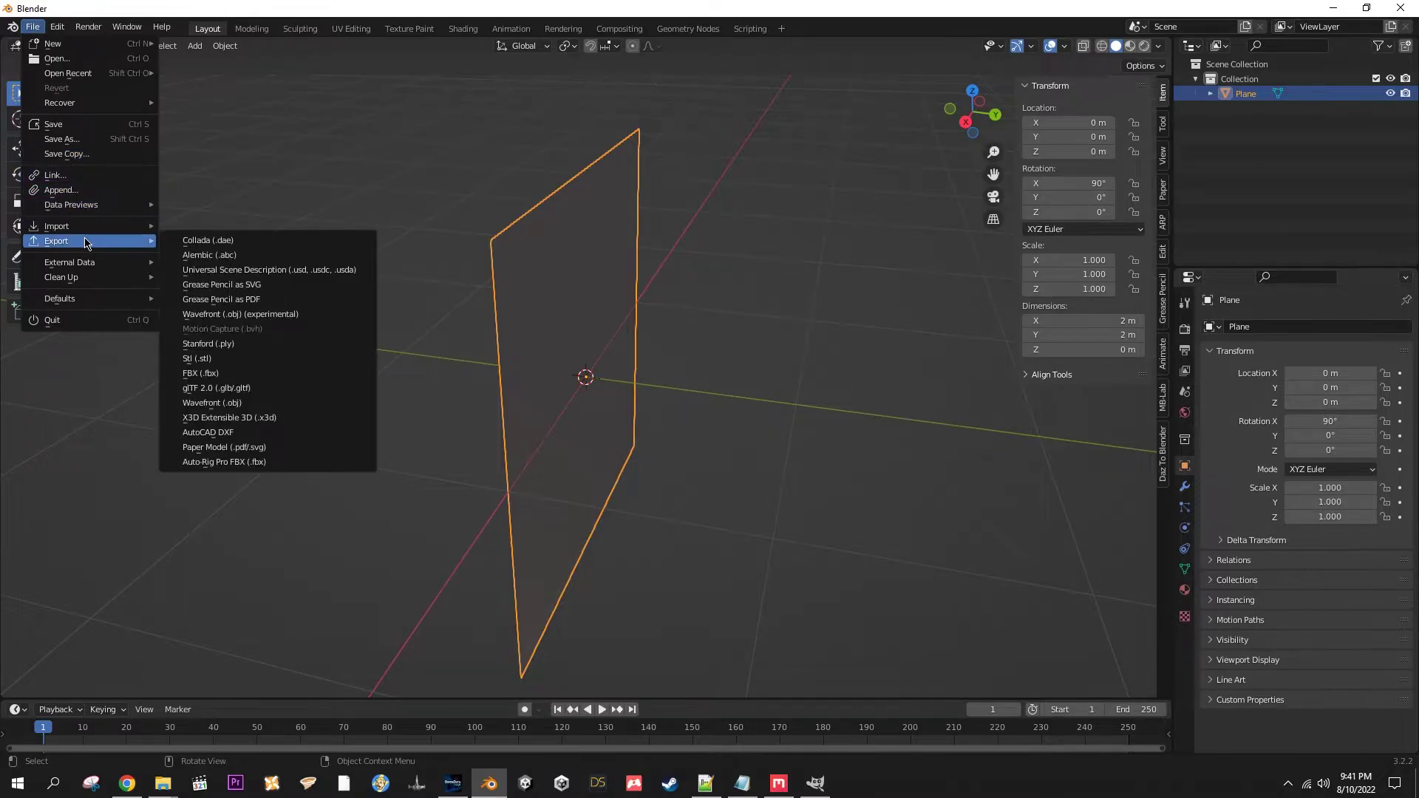
{"action": "left_click", "coordinate": [201, 373]}
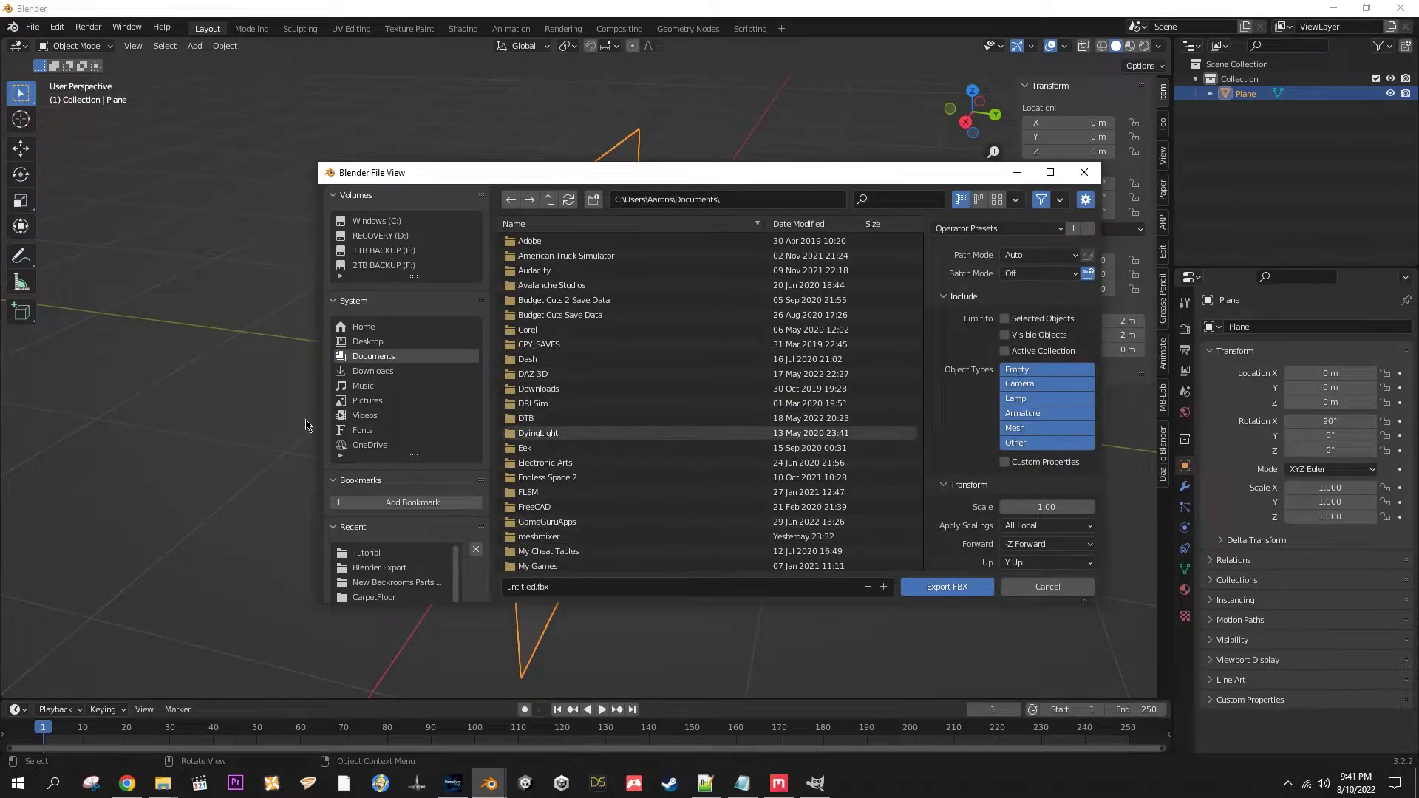
{"action": "left_click", "coordinate": [359, 371]}
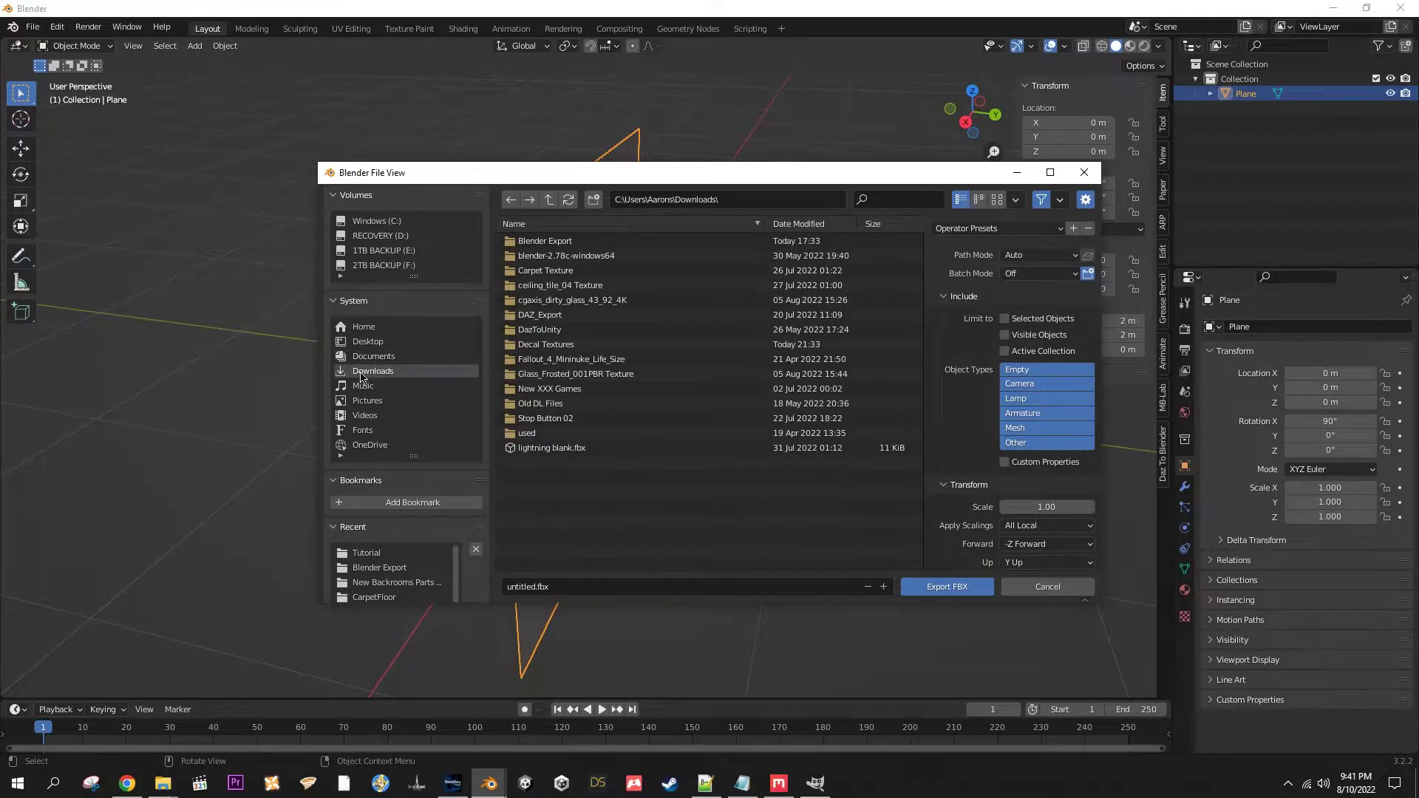
{"action": "double_click", "coordinate": [532, 242]}
{"action": "double_click", "coordinate": [532, 255]}
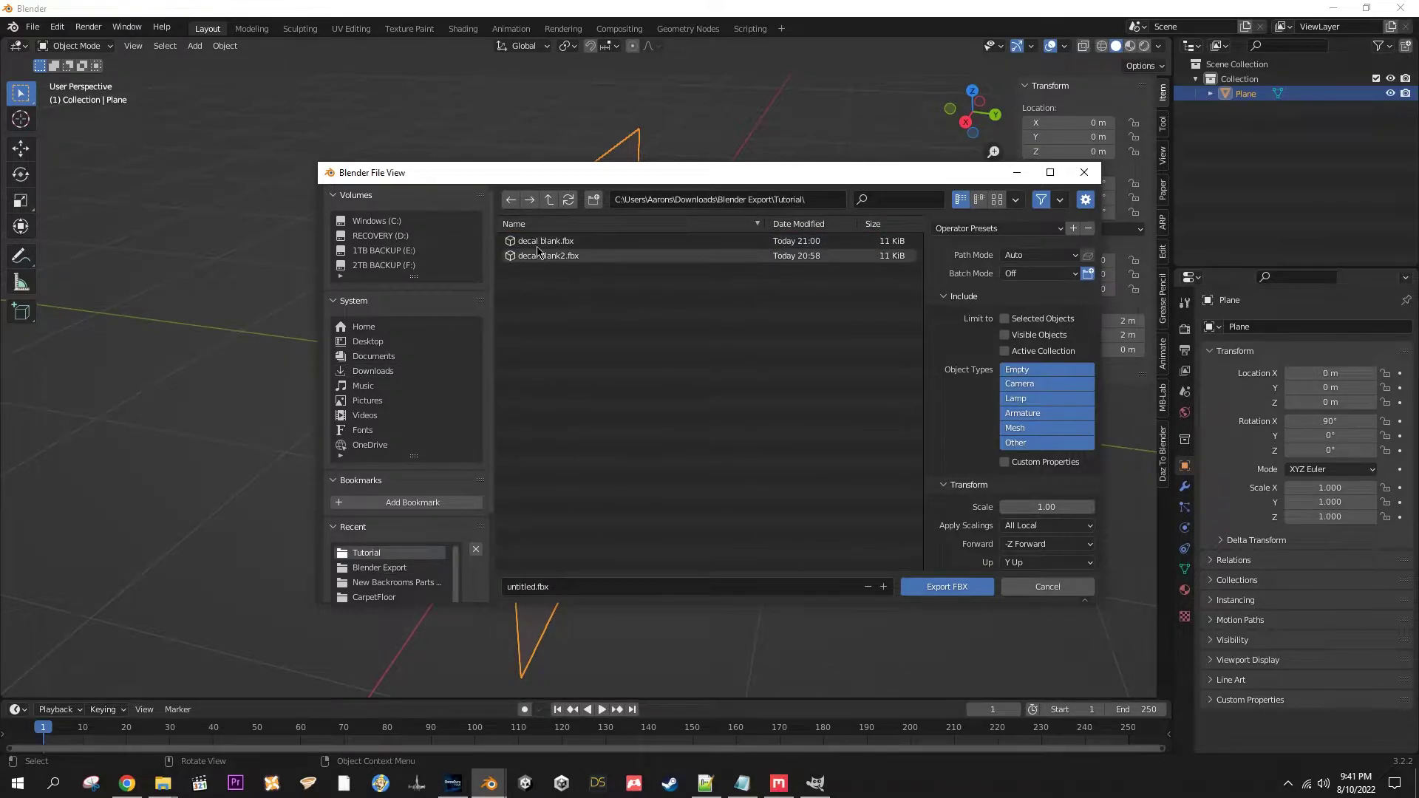
{"action": "left_click", "coordinate": [539, 586]}
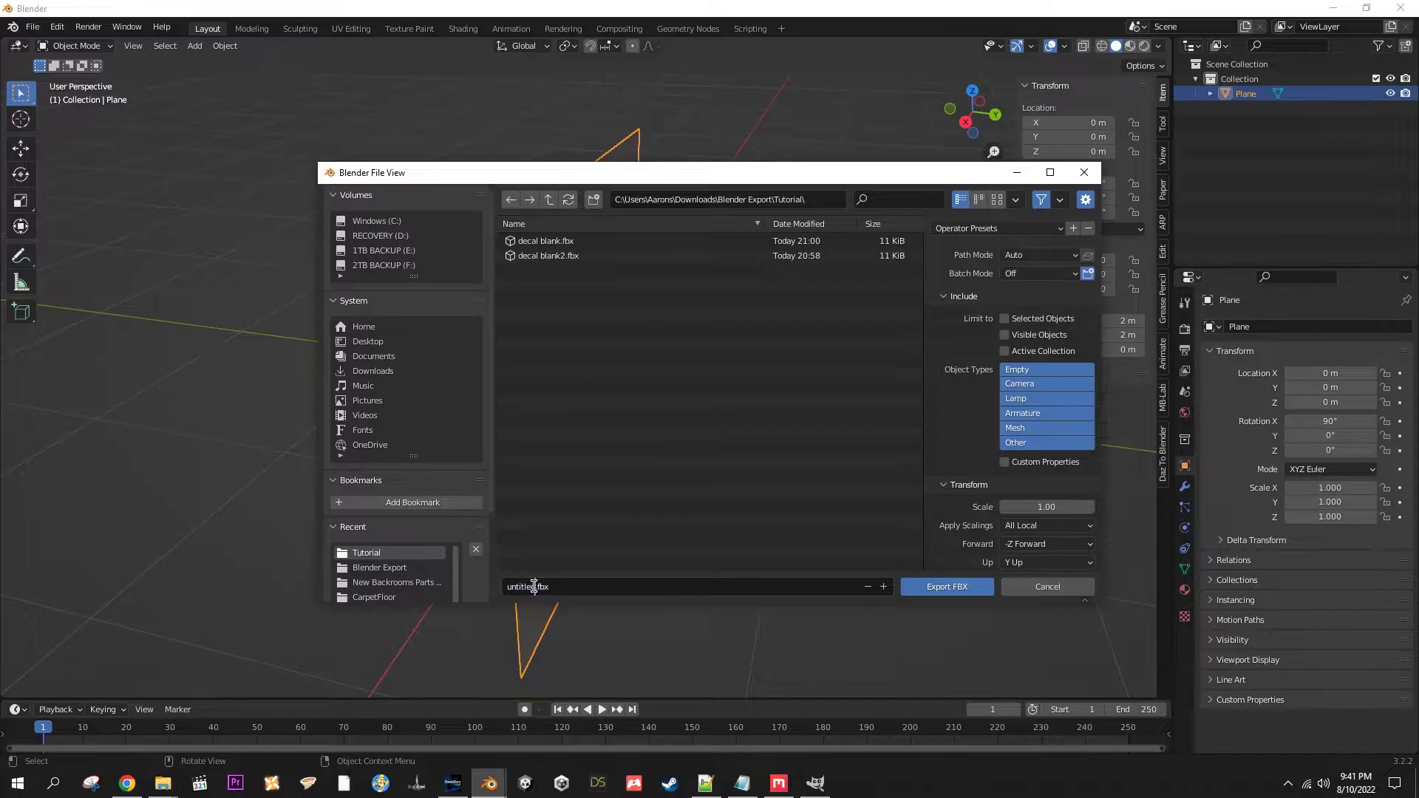
{"action": "left_click_drag", "start_coordinate": [537, 586], "coordinate": [473, 578]}
{"action": "type", "text": "Decal 3"}
{"action": "key", "text": "Return"}
Step: Limit the export to Mesh objects, untick Bake Animation, export, and return to GameGuru MAX
{"action": "left_click", "coordinate": [1024, 429]}
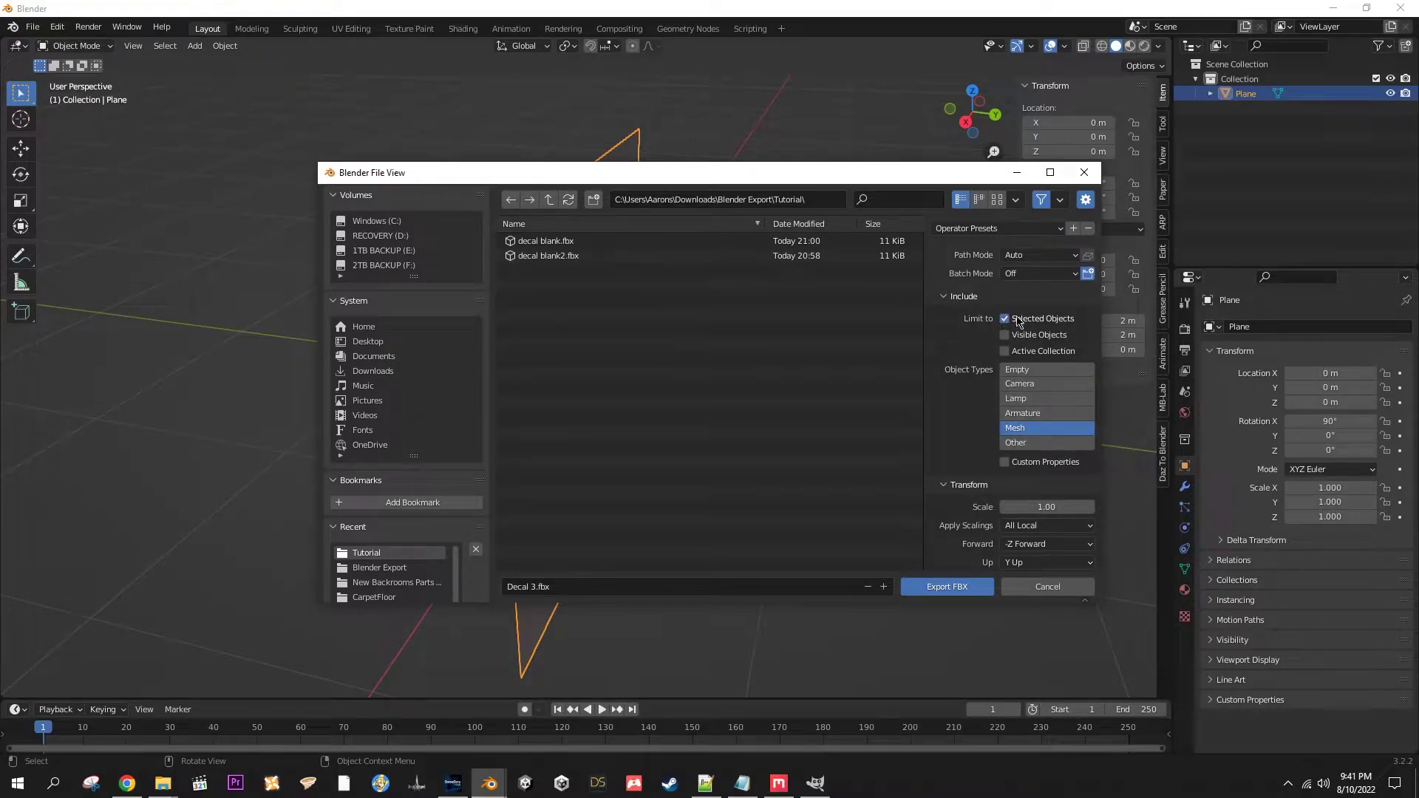
{"action": "scroll", "coordinate": [971, 532], "scroll_direction": "down", "scroll_amount": 4}
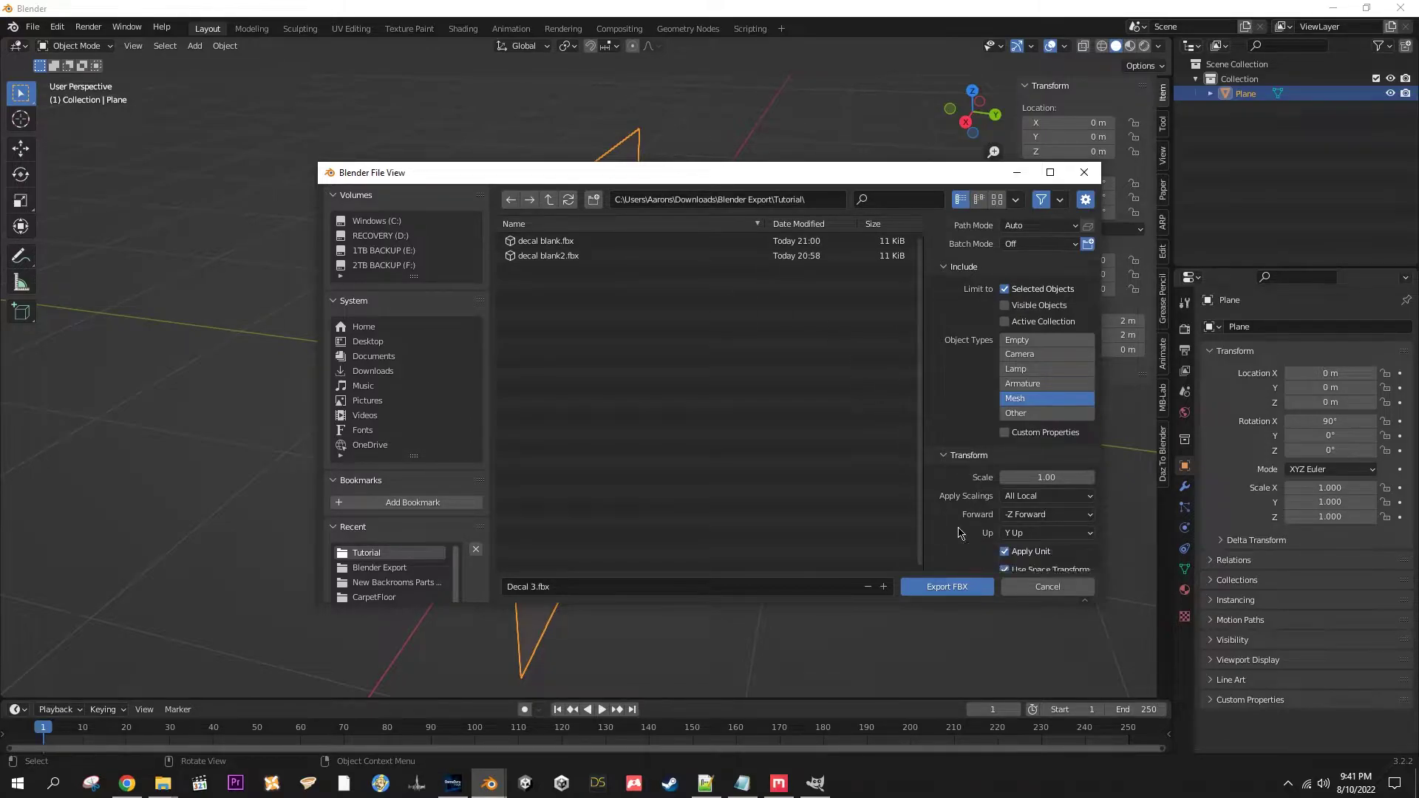
{"action": "left_click", "coordinate": [954, 563]}
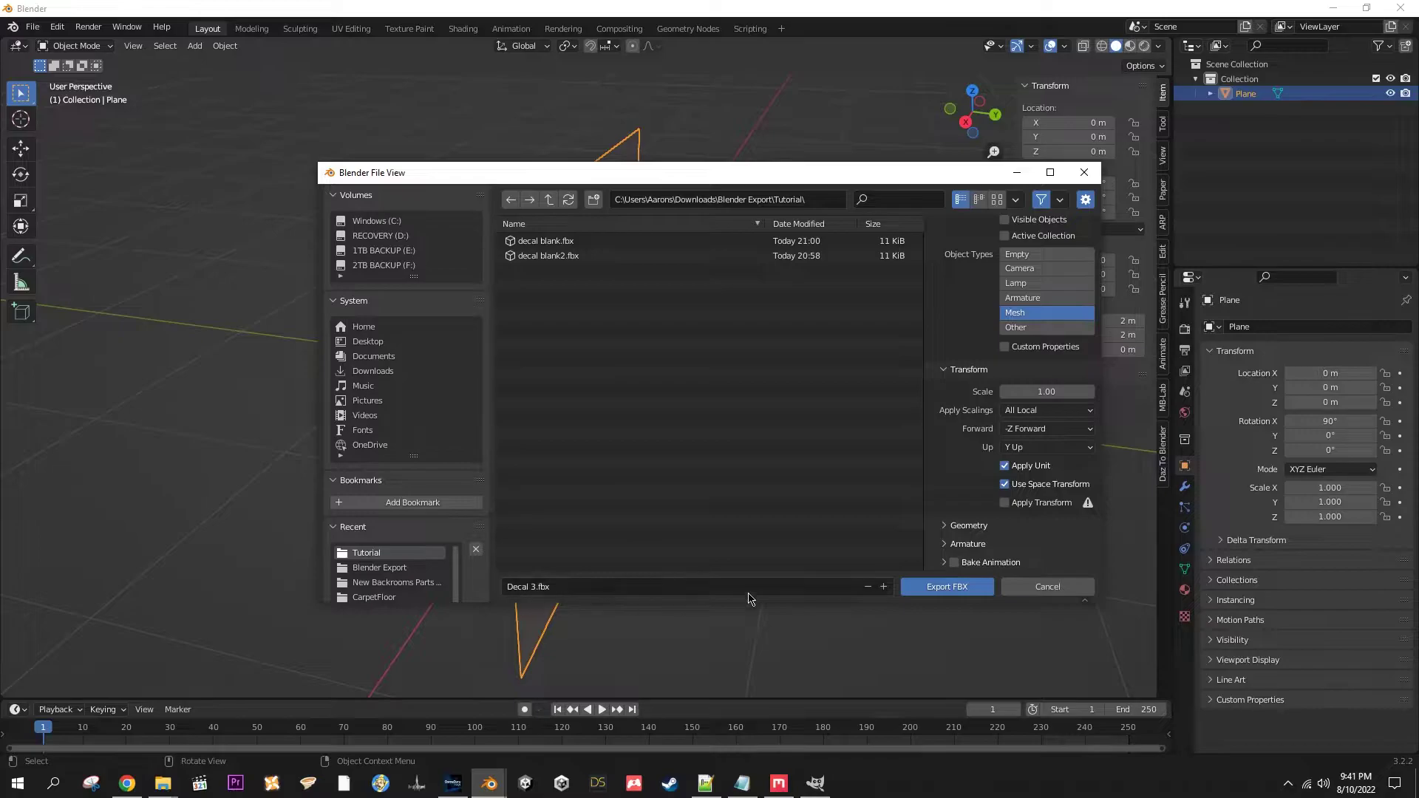
{"action": "left_click", "coordinate": [948, 587]}
{"action": "left_click", "coordinate": [453, 783]}
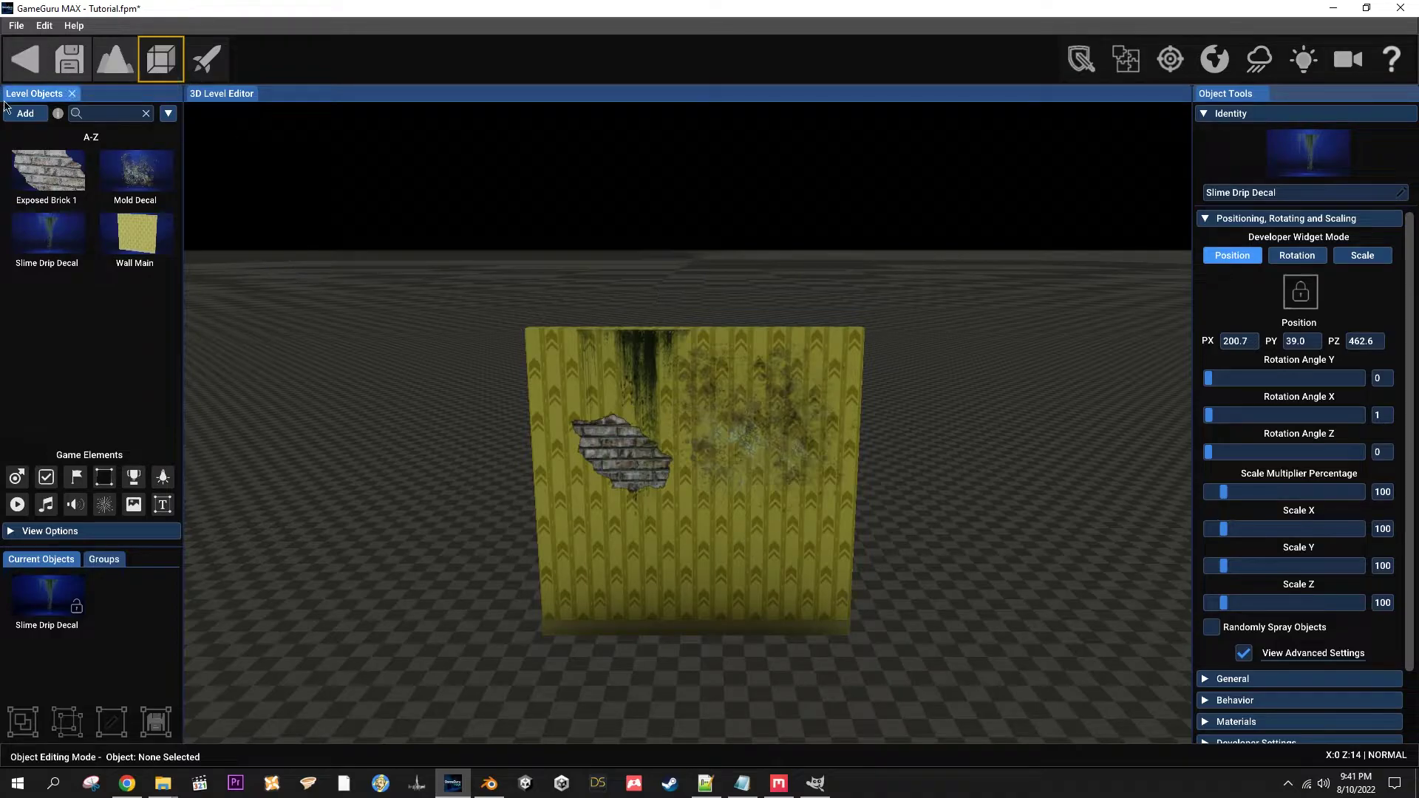
Step: Begin Import 3D Model and select Decal 3.fbx from Downloads > Blender Export > Tutorial
{"action": "left_click", "coordinate": [26, 114]}
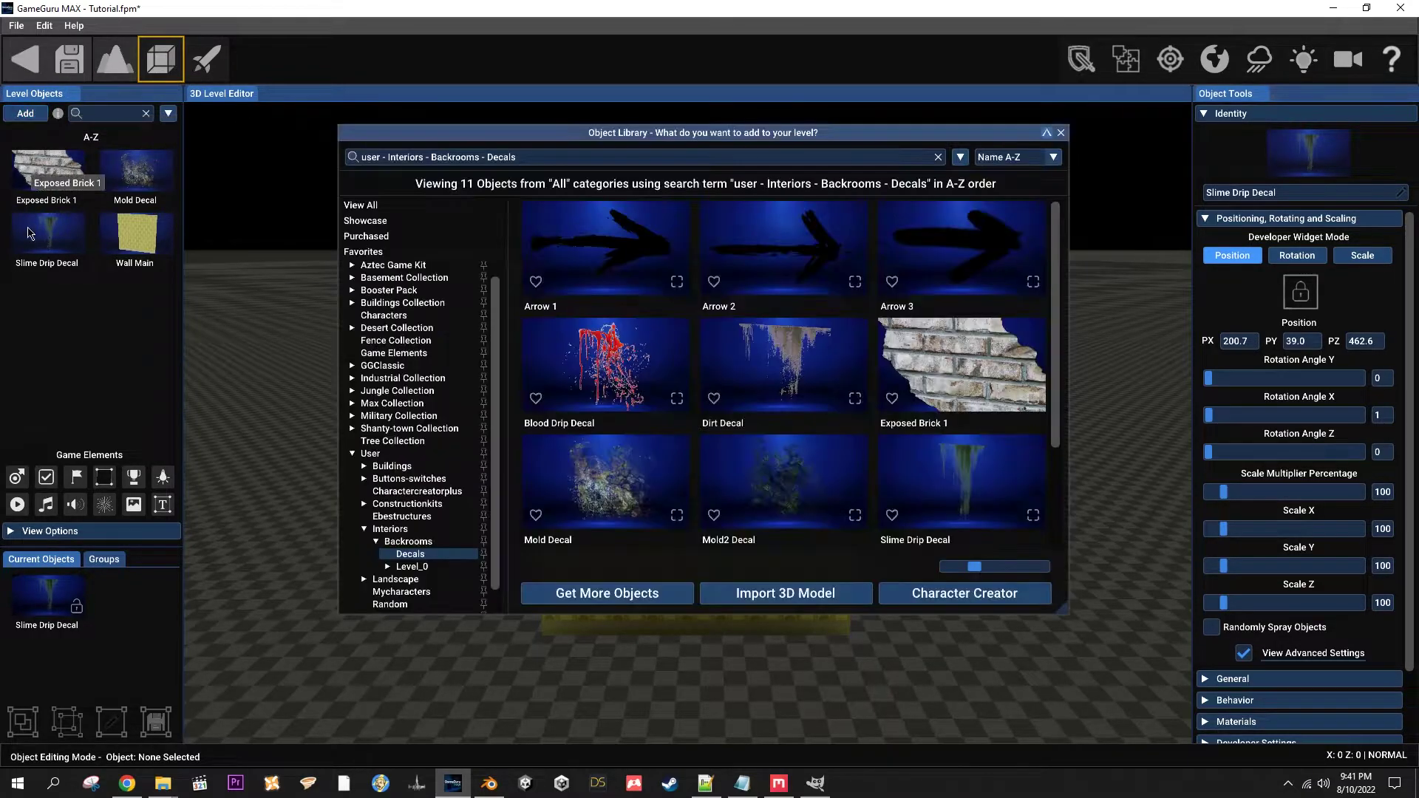
{"action": "left_click", "coordinate": [650, 592]}
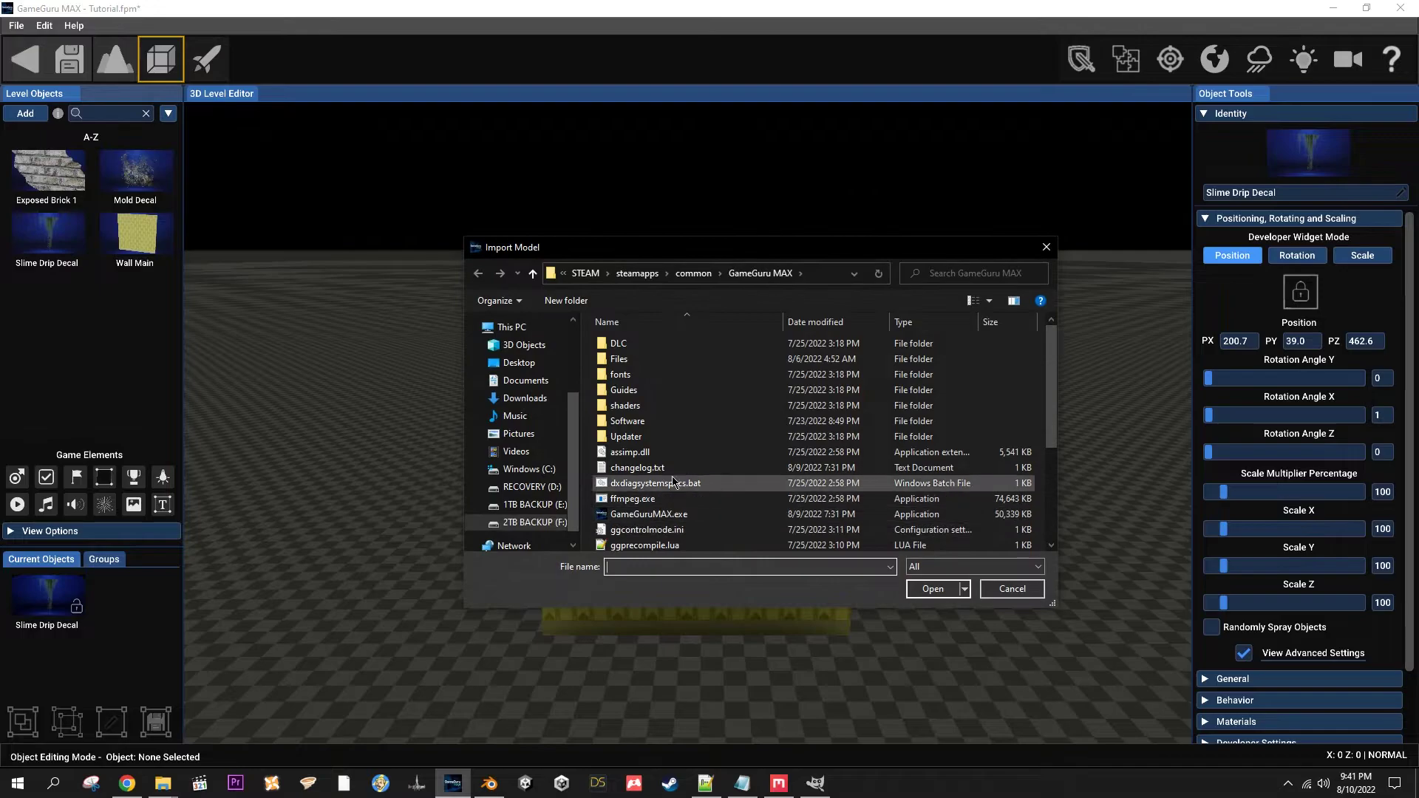
{"action": "left_click", "coordinate": [523, 398]}
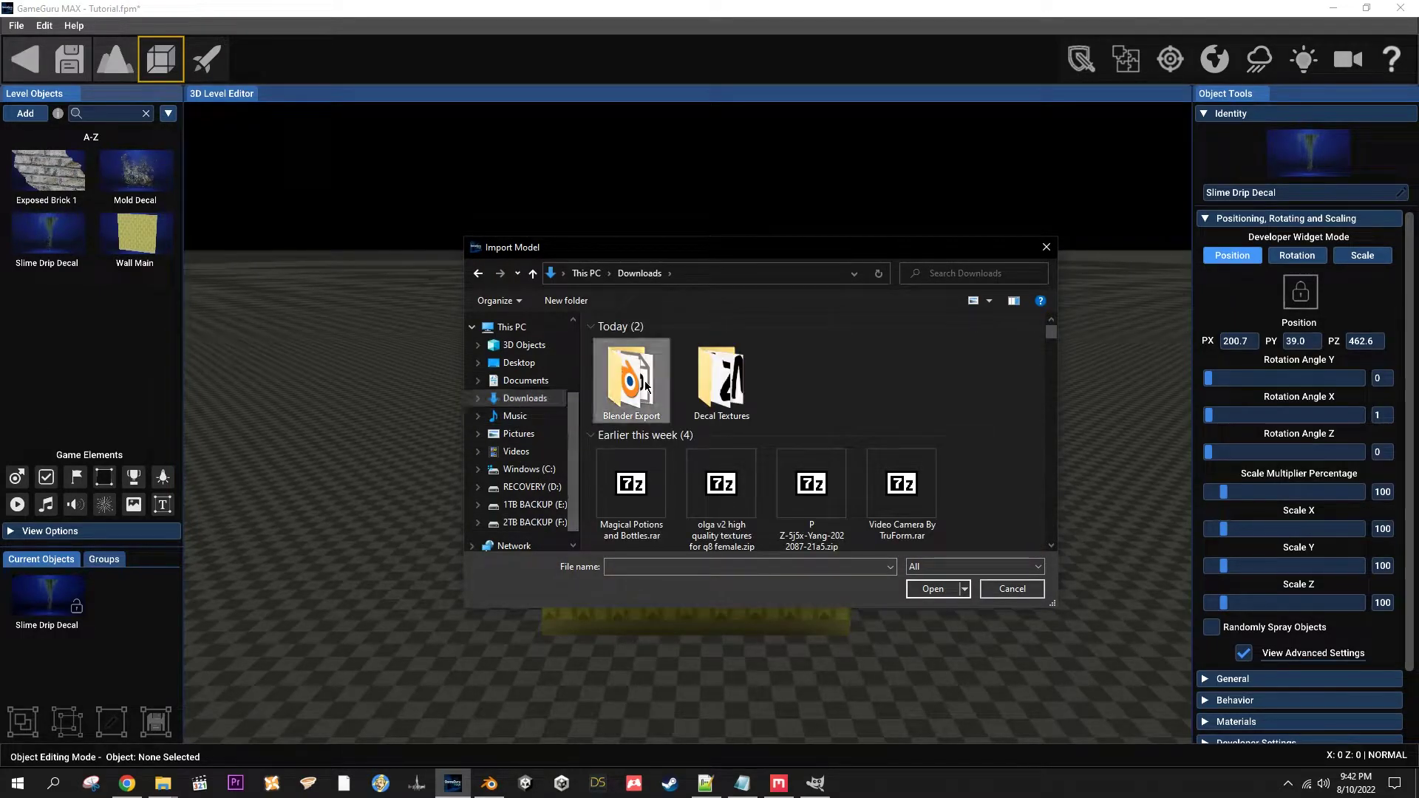
{"action": "double_click", "coordinate": [629, 379]}
{"action": "double_click", "coordinate": [625, 360]}
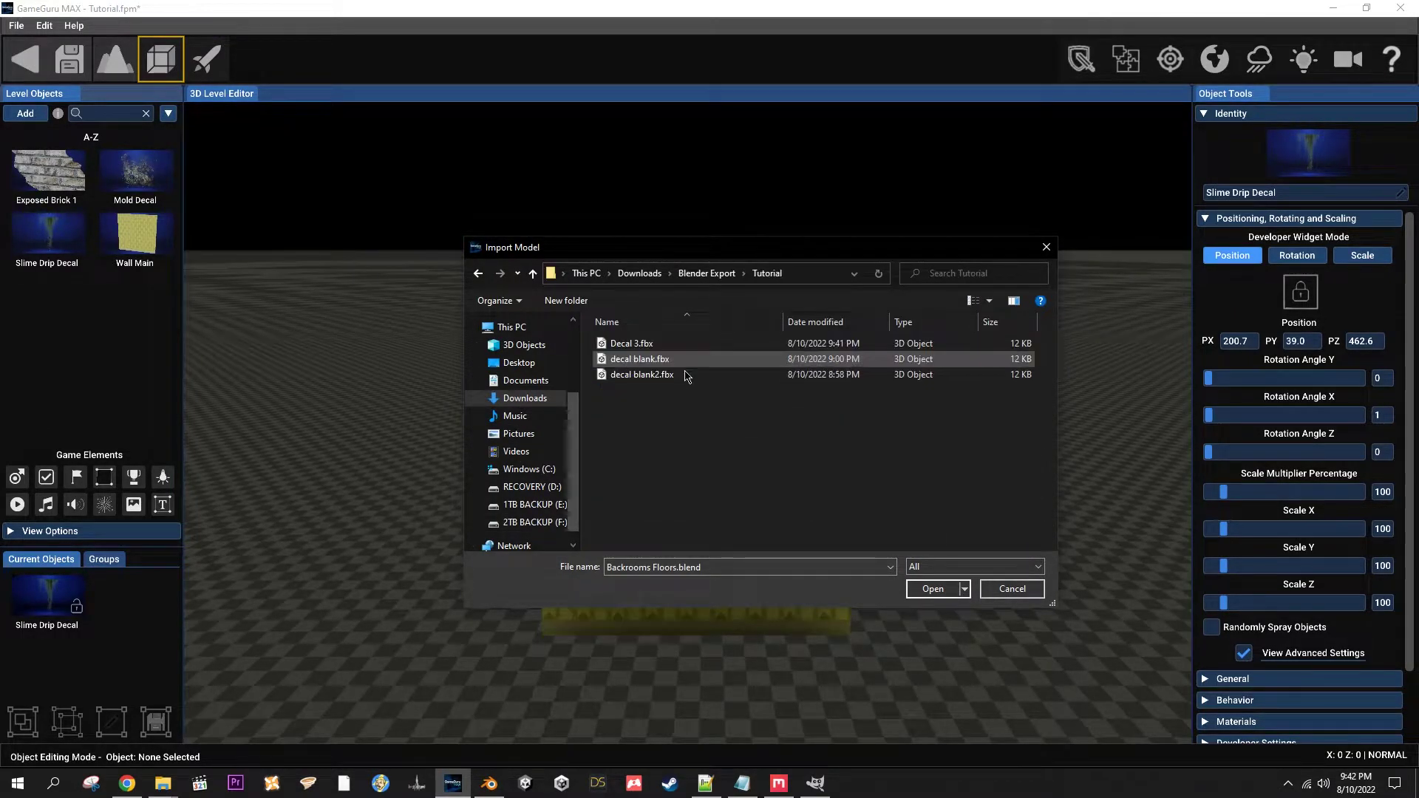
{"action": "left_click", "coordinate": [628, 344]}
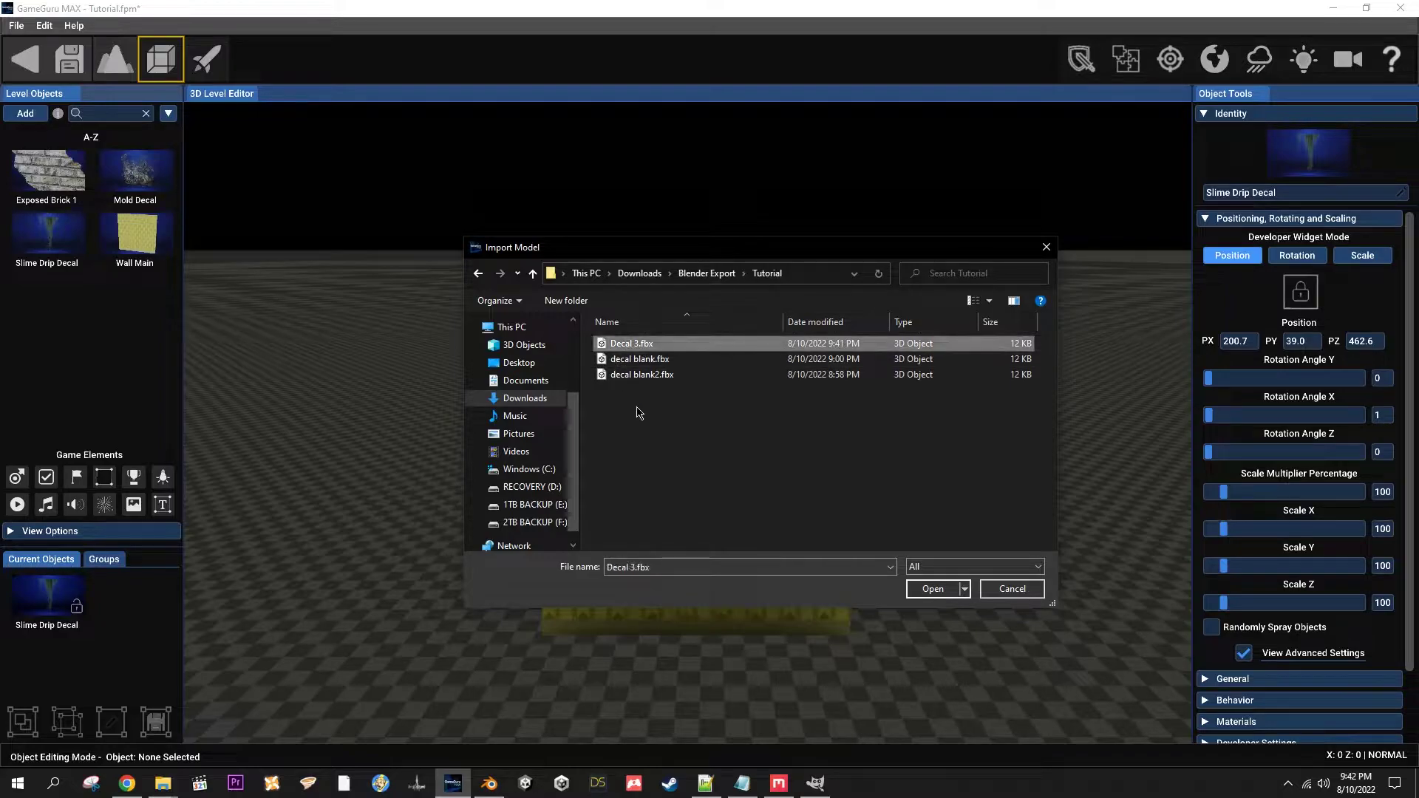
Step: Open Decal 3.fbx in the importer, zoom in, and expand its Materials section
{"action": "left_click", "coordinate": [932, 590]}
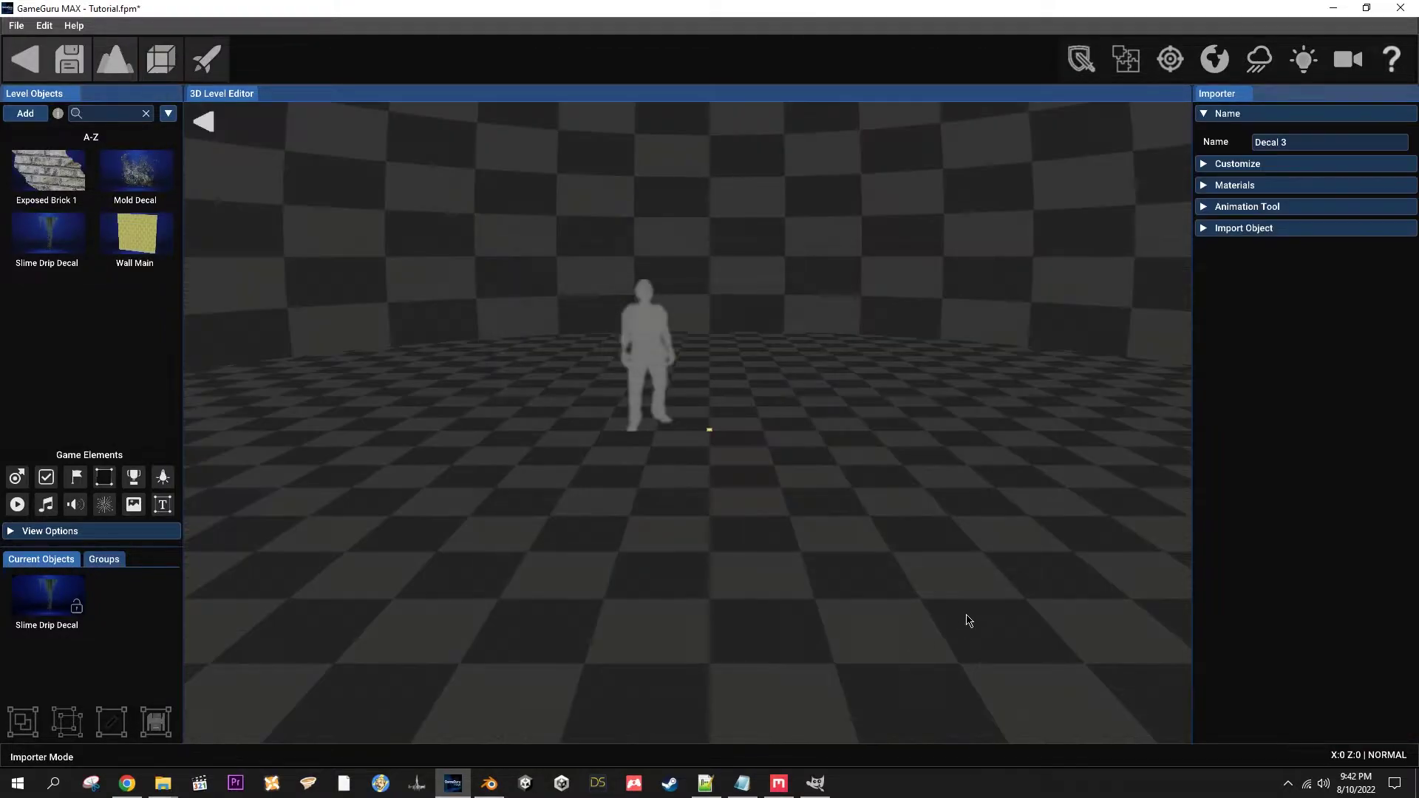
{"action": "scroll", "coordinate": [716, 495], "scroll_direction": "up", "scroll_amount": 5}
{"action": "scroll", "coordinate": [711, 474], "scroll_direction": "up", "scroll_amount": 3}
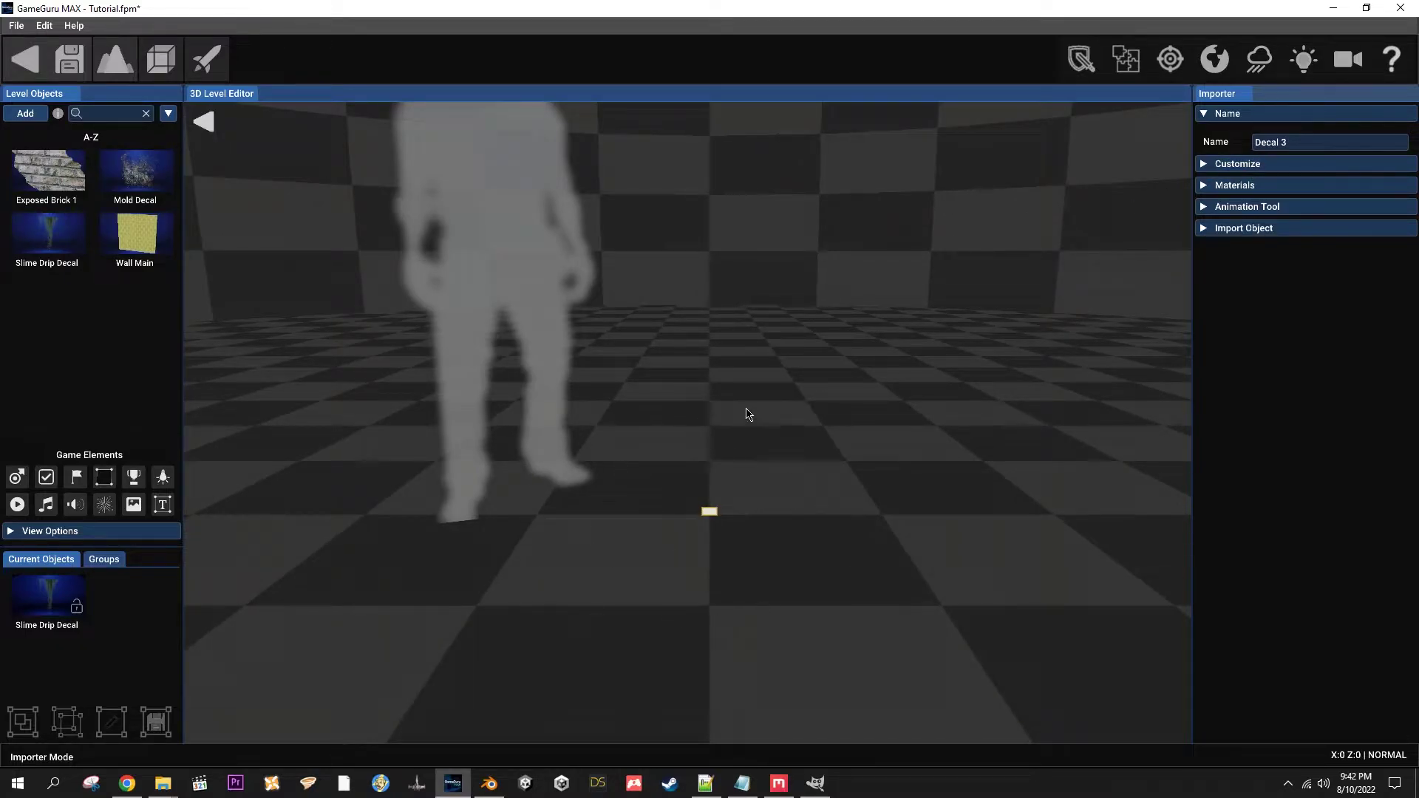
{"action": "left_click", "coordinate": [1235, 185]}
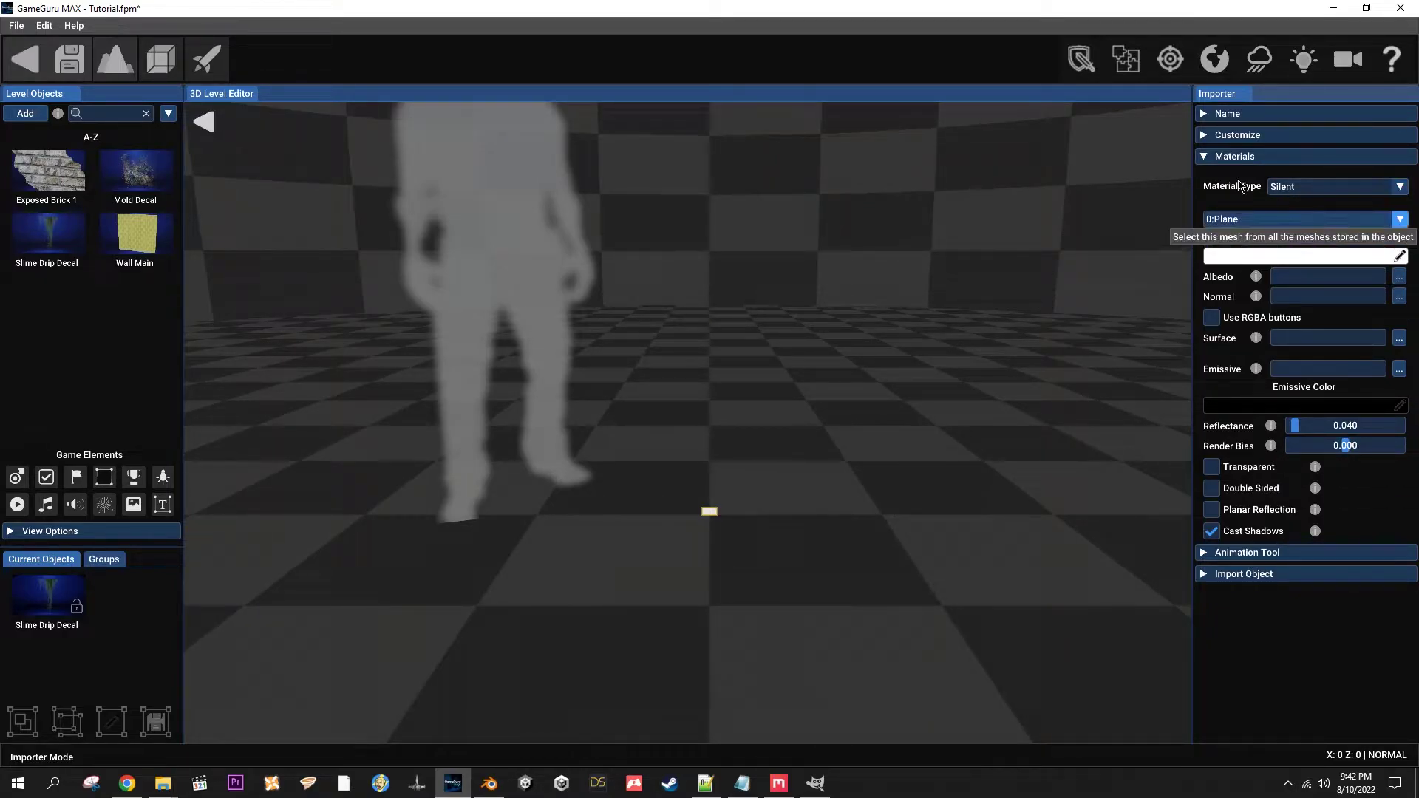
Step: Set the import scaling to Units in Meters and collision to No Collision
{"action": "left_click", "coordinate": [1238, 135]}
{"action": "left_click", "coordinate": [1327, 164]}
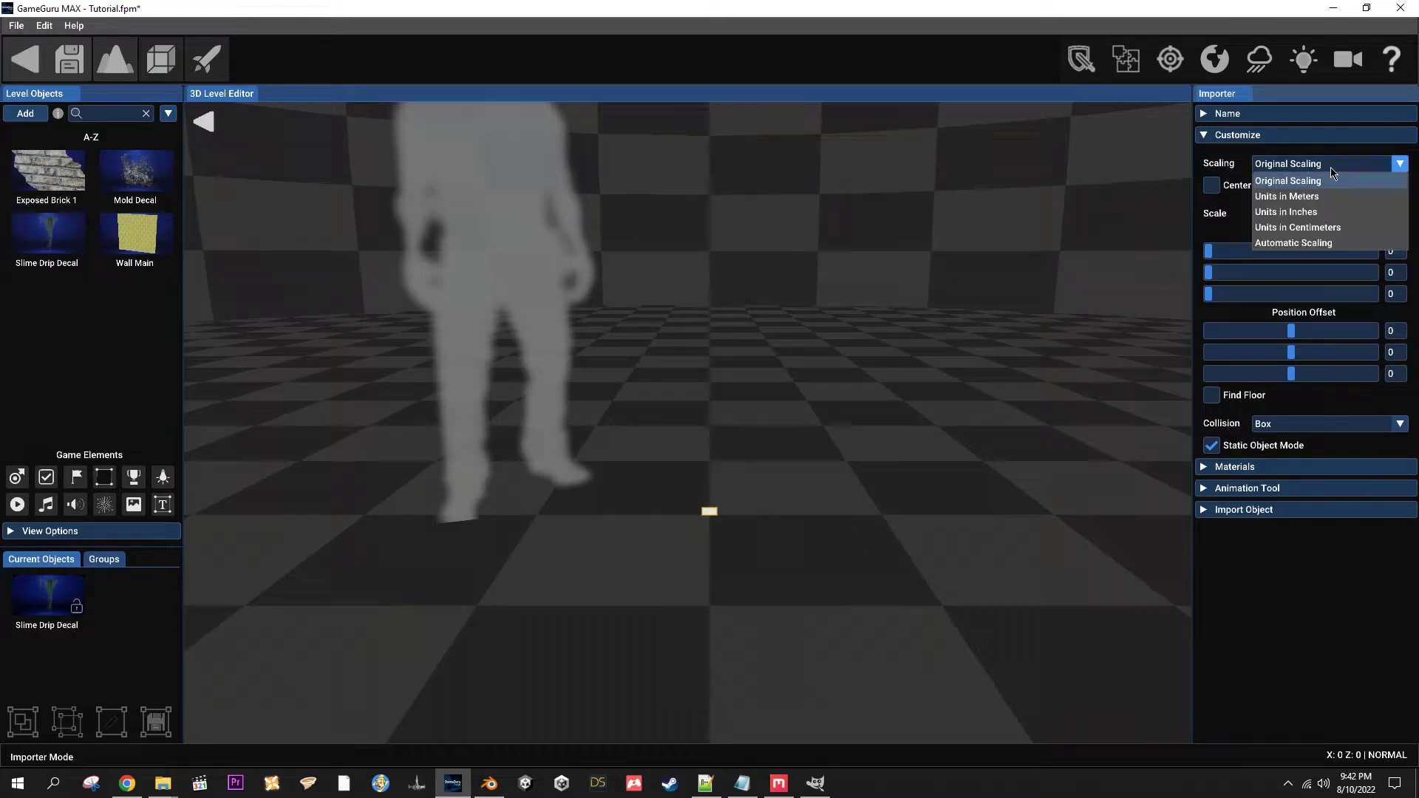
{"action": "left_click", "coordinate": [1287, 196]}
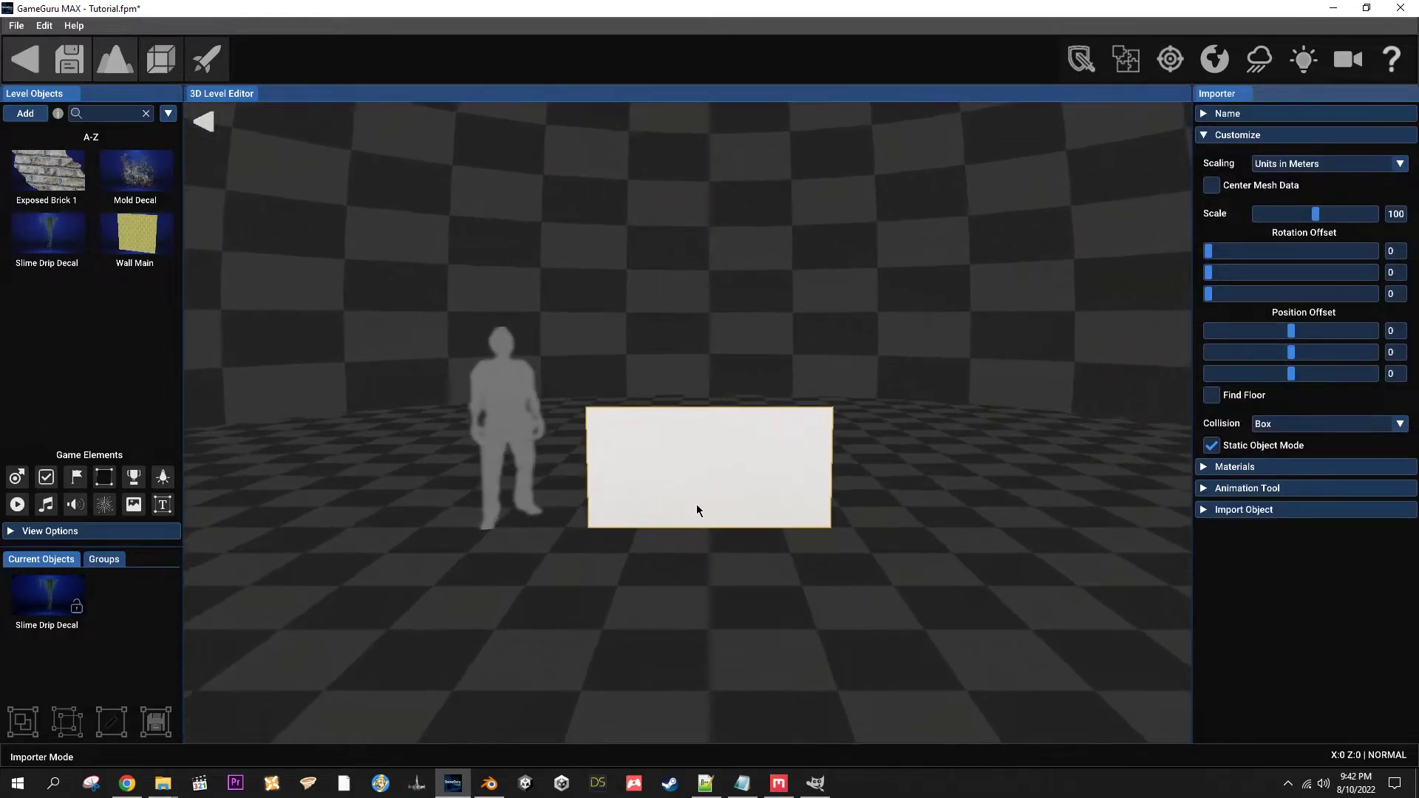
{"action": "left_click", "coordinate": [1295, 429]}
{"action": "left_click", "coordinate": [1293, 549]}
Step: Rename the object Mold 3 and make its material Transparent and Double Sided
{"action": "left_click", "coordinate": [1228, 113]}
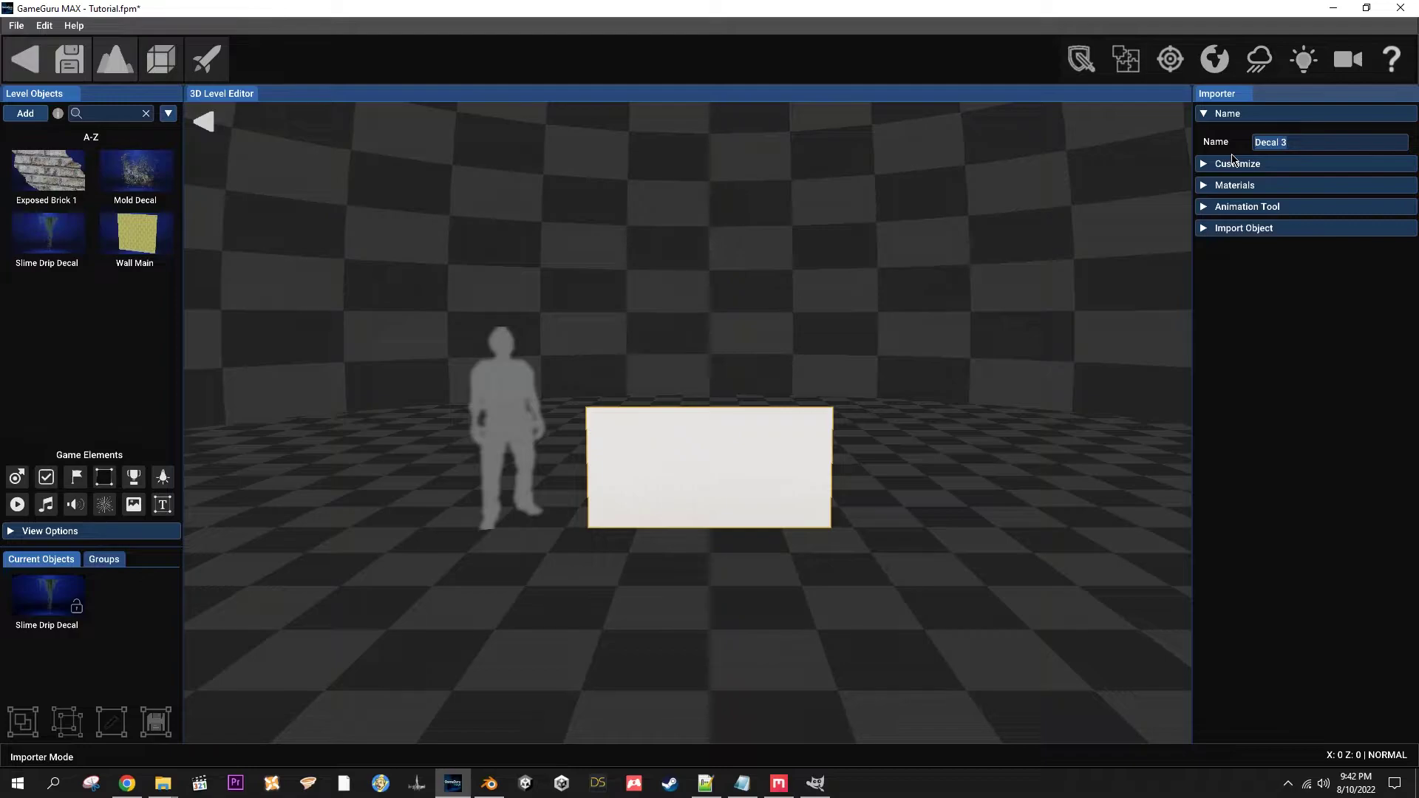
{"action": "type", "text": "Mold"}
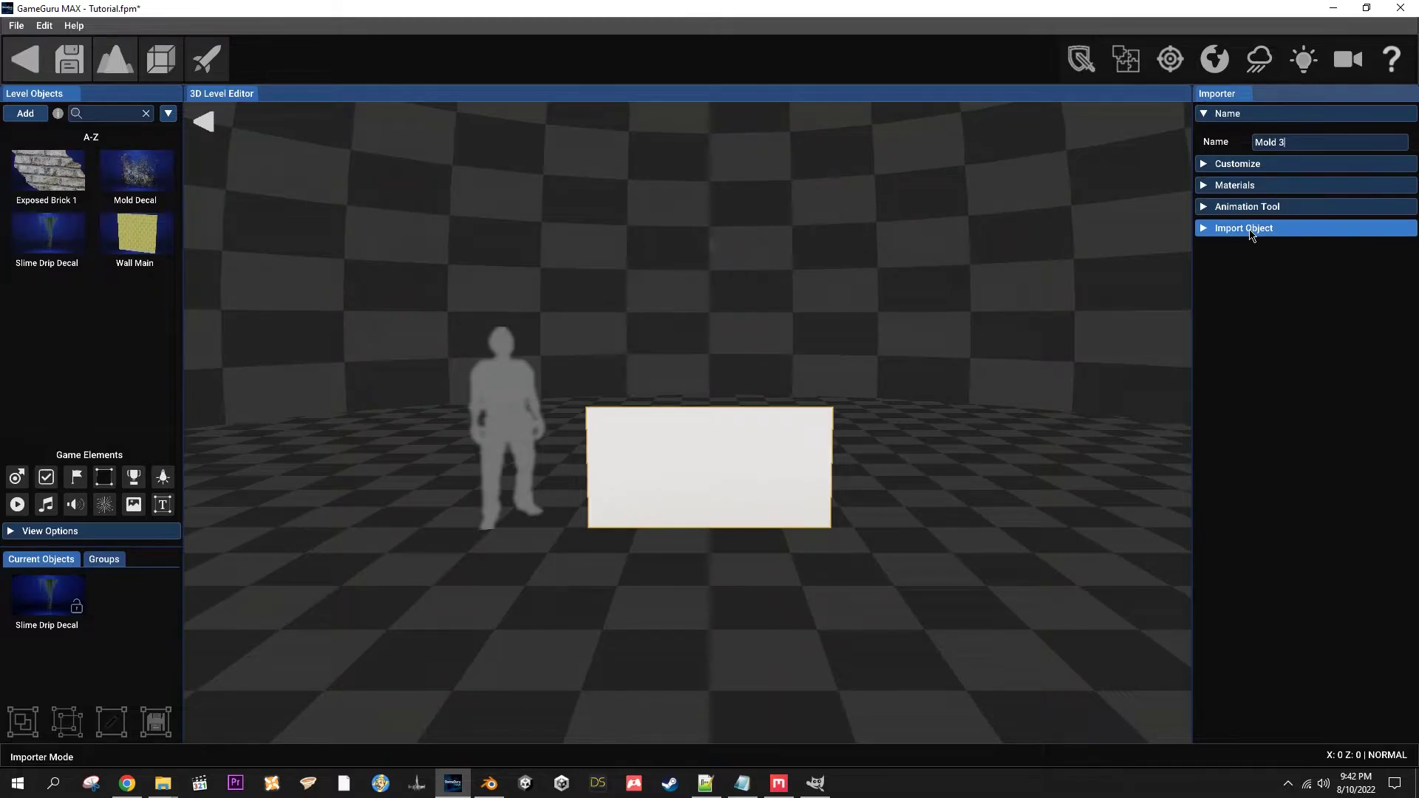
{"action": "left_click", "coordinate": [1256, 186]}
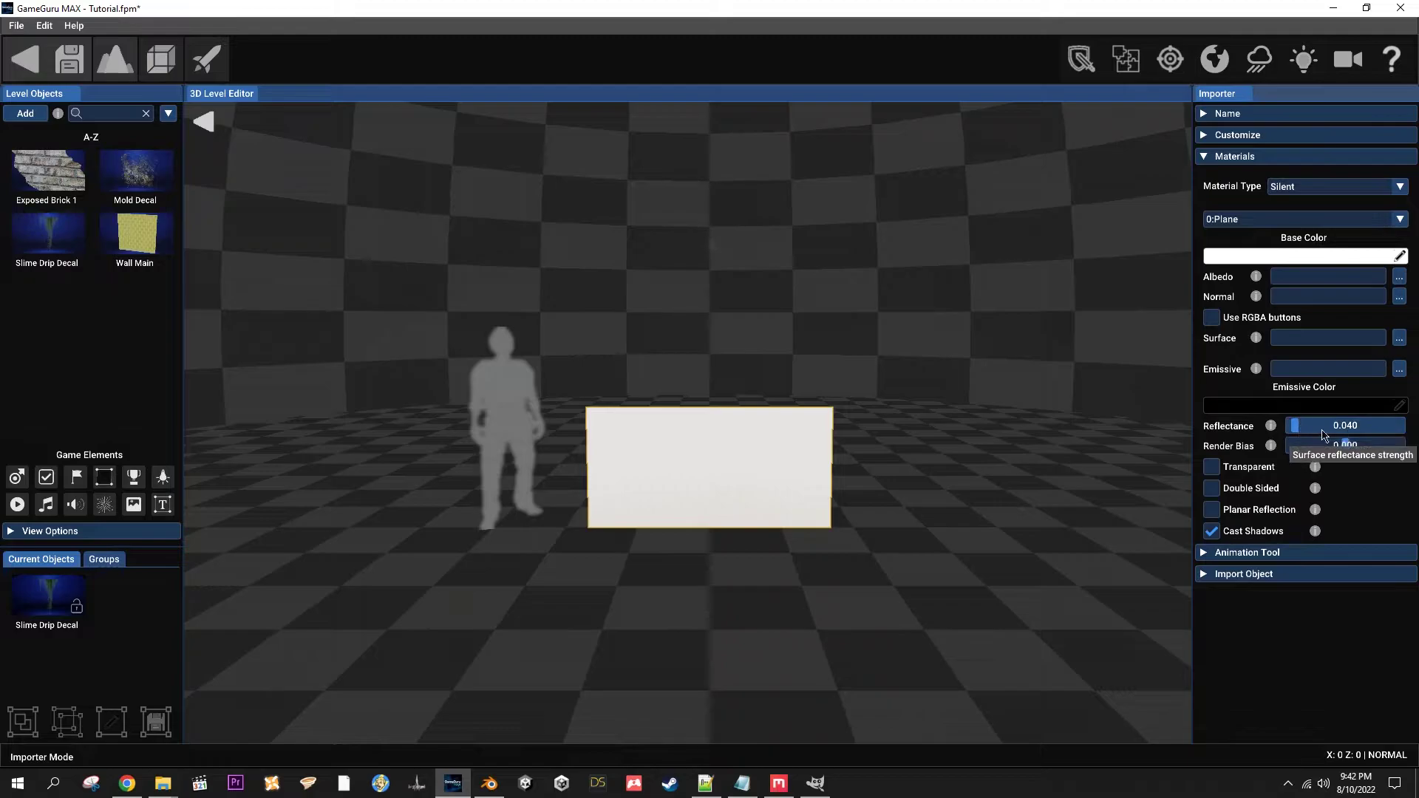
{"action": "left_click", "coordinate": [1233, 468]}
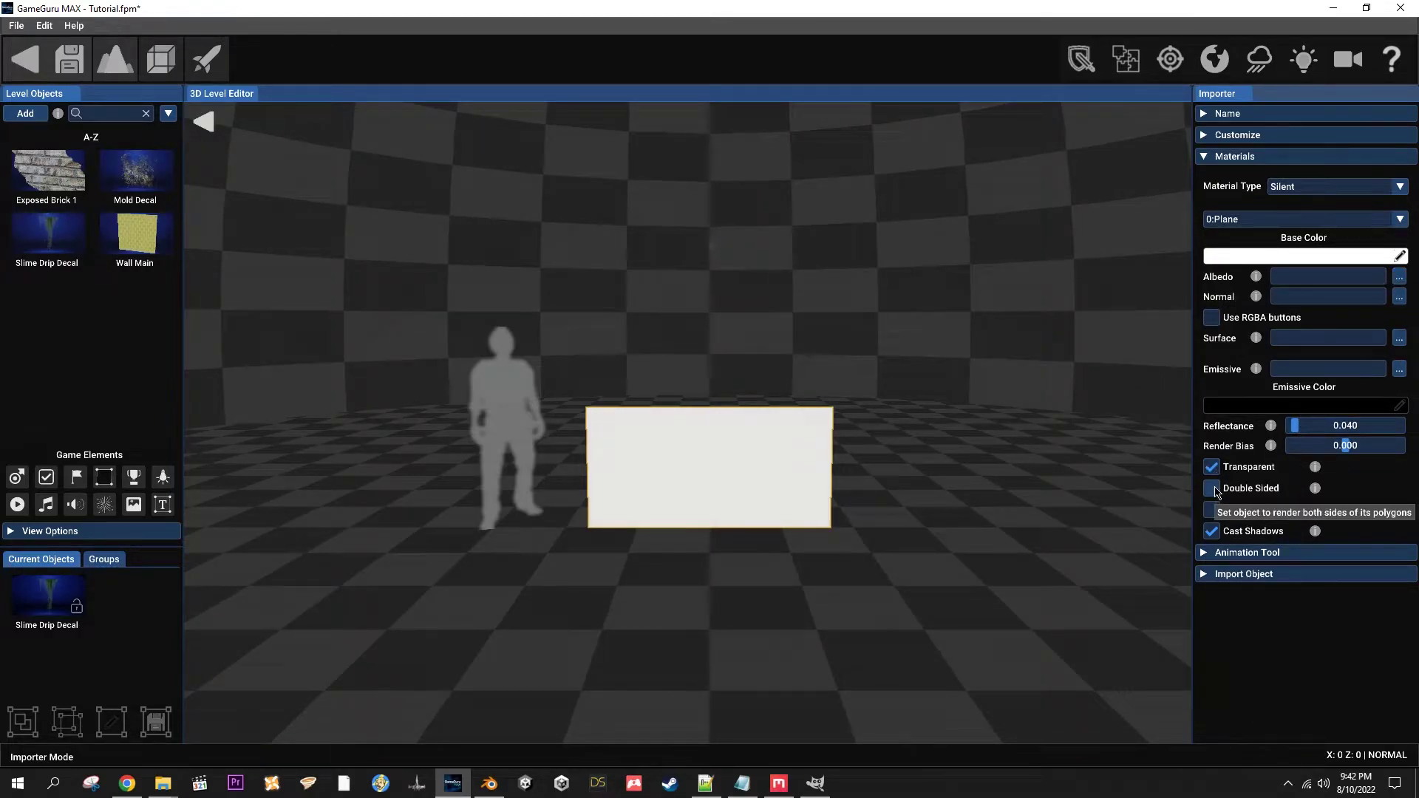
{"action": "left_click", "coordinate": [1215, 489]}
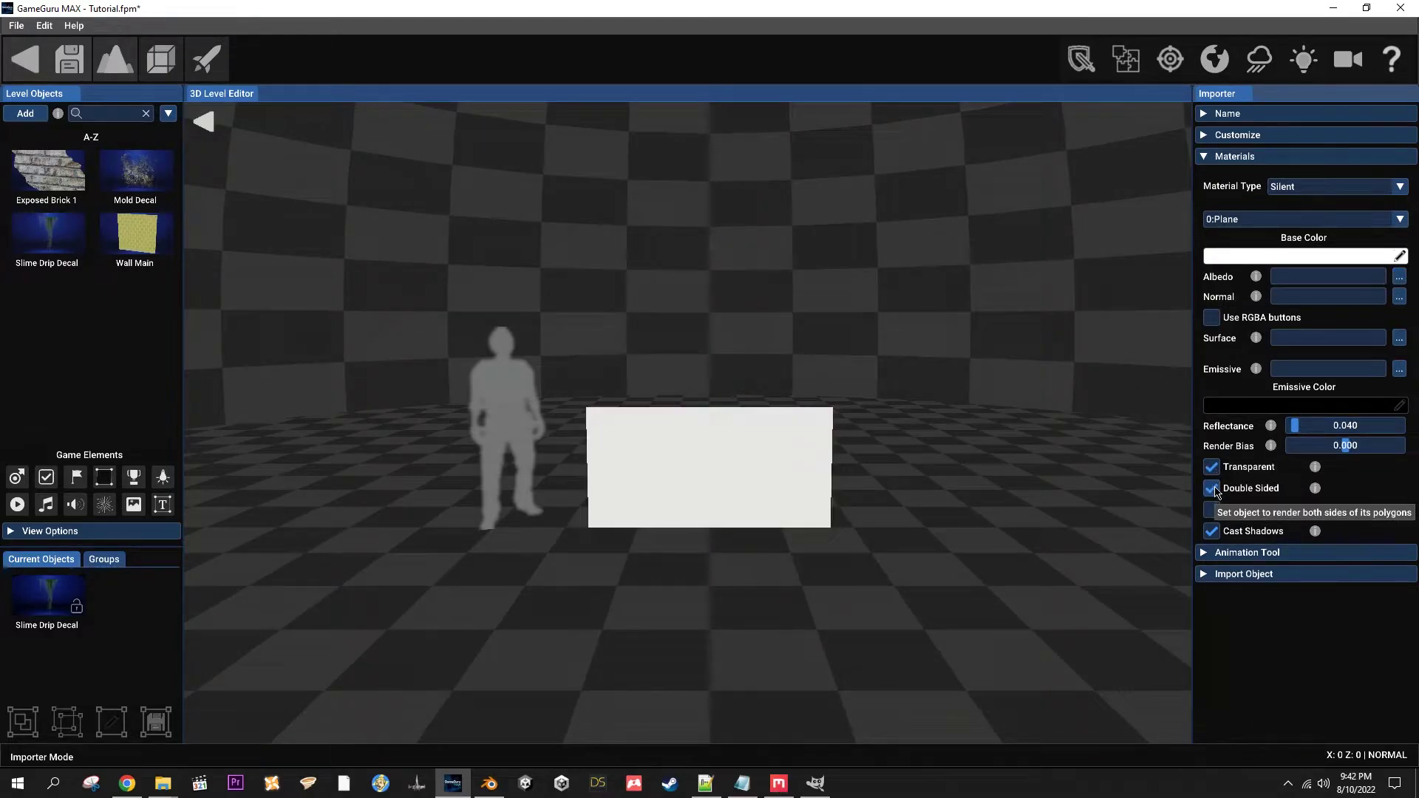
Step: From the Albedo file picker, open BrownMold1_cis-a.png in Downloads > Decal Textures with GIMP
{"action": "left_click", "coordinate": [1399, 277]}
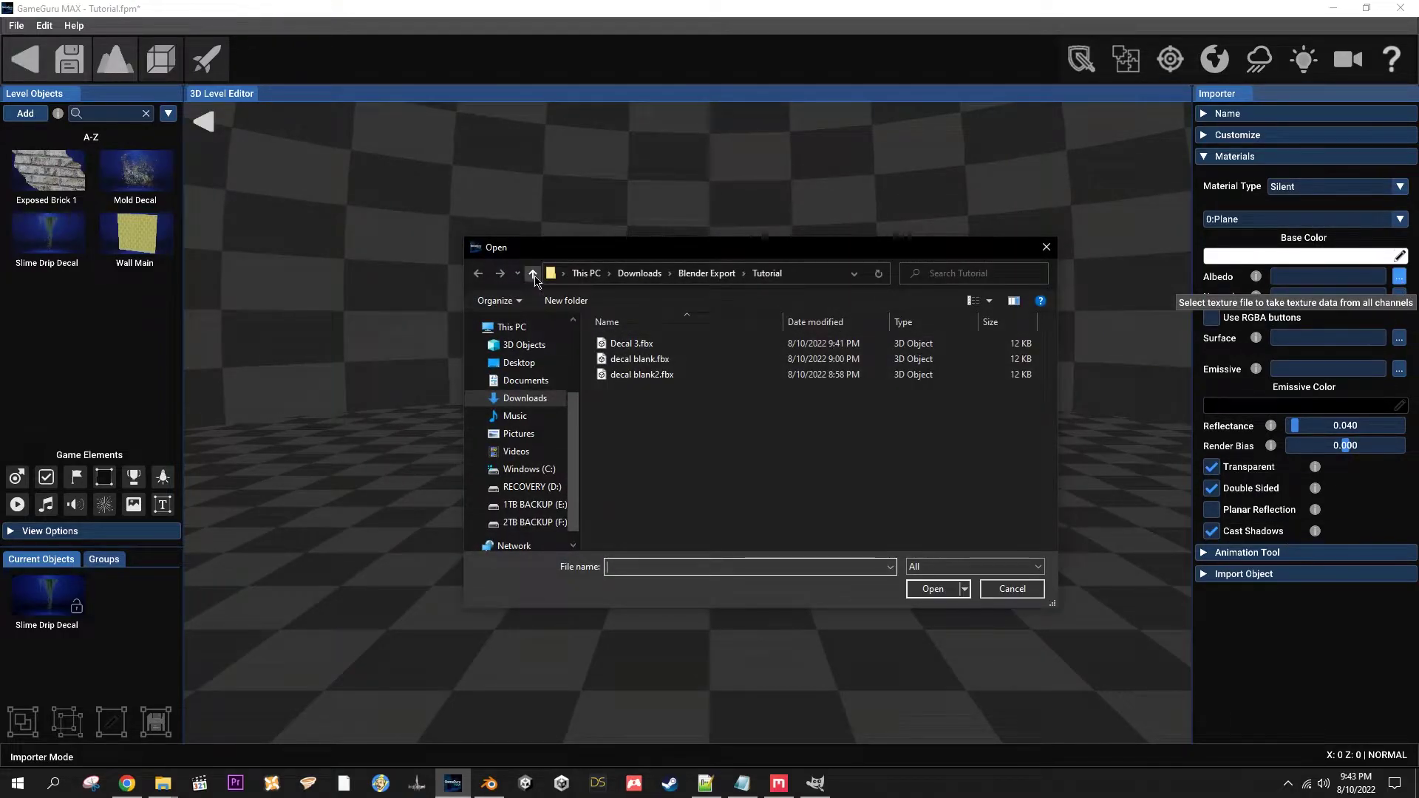
{"action": "left_click", "coordinate": [533, 275]}
{"action": "left_click", "coordinate": [533, 275]}
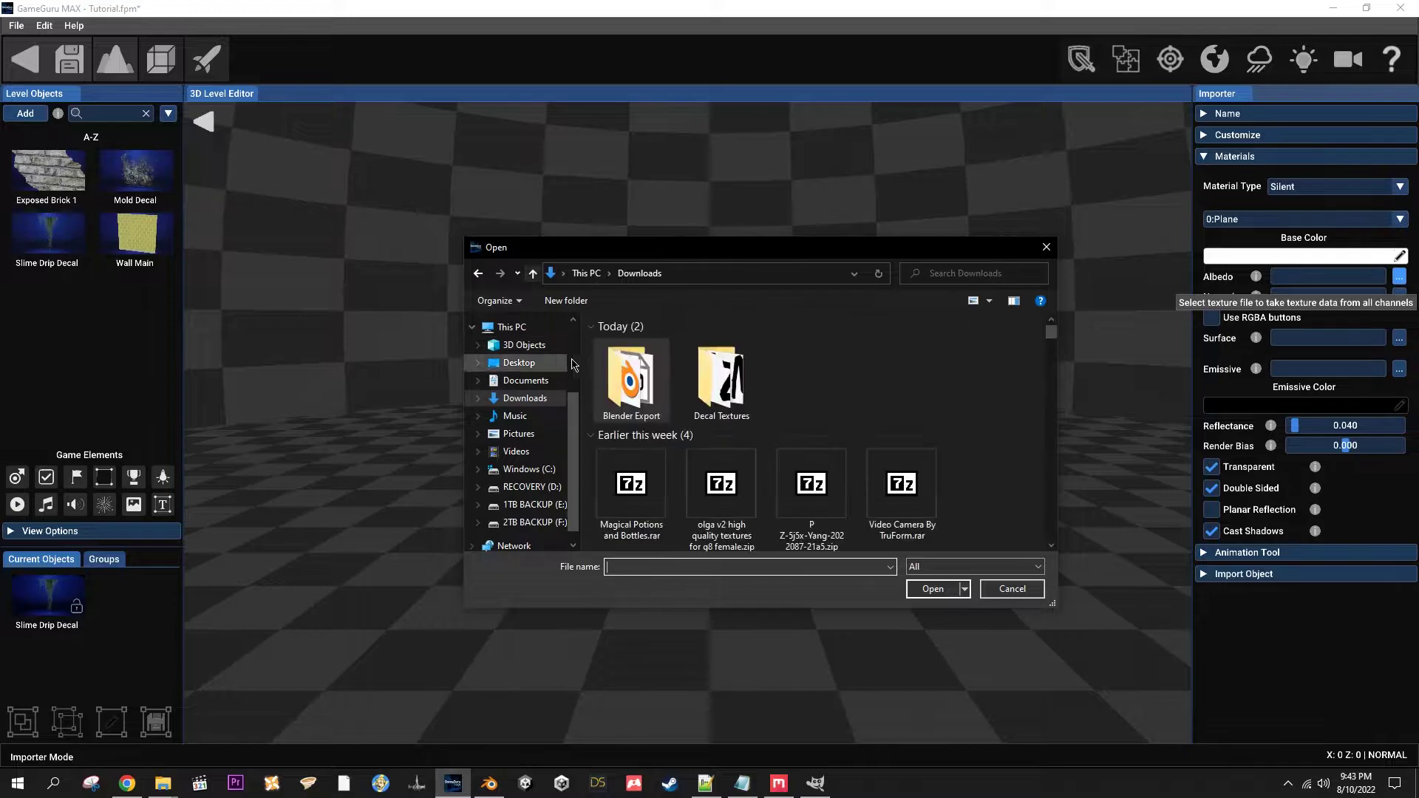
{"action": "double_click", "coordinate": [721, 365]}
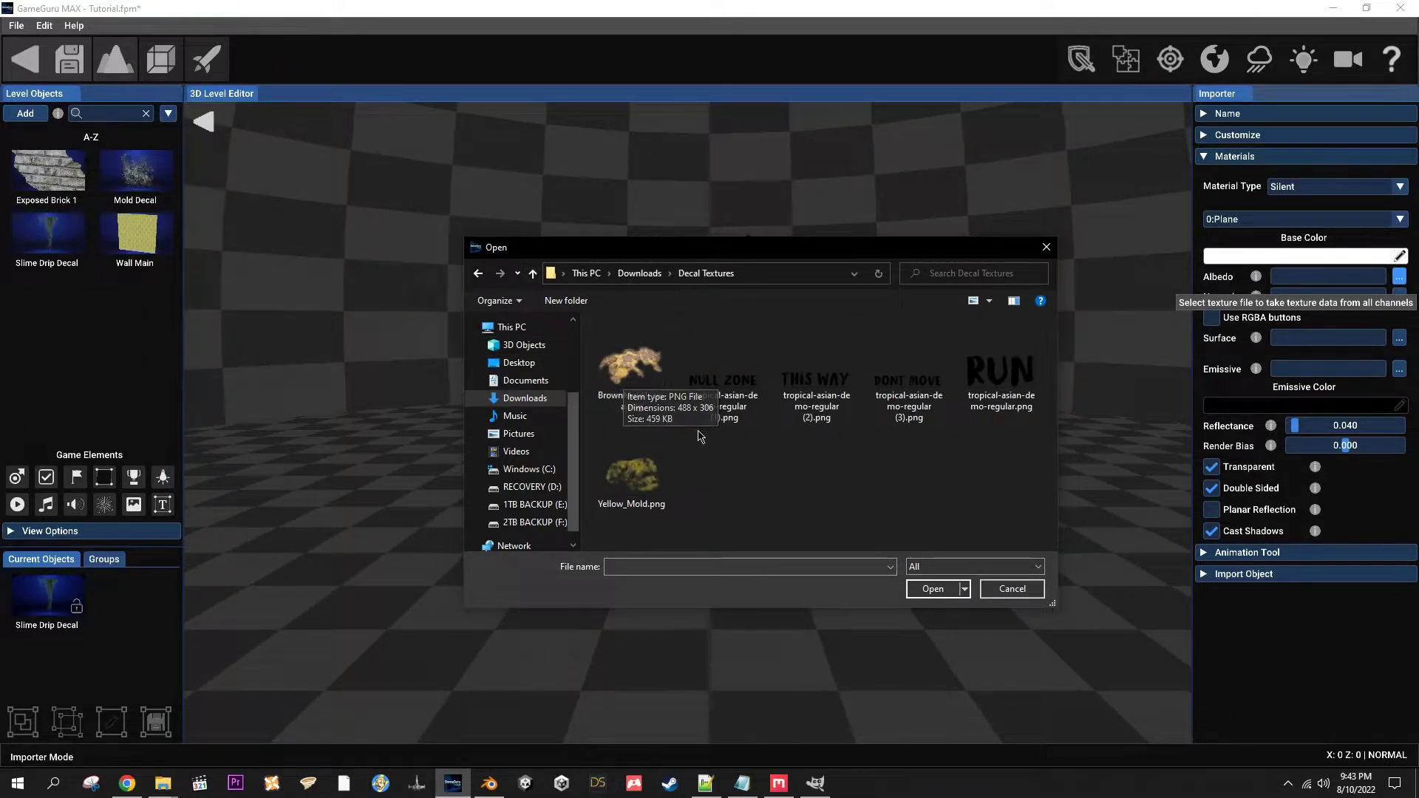
{"action": "left_click", "coordinate": [630, 369]}
{"action": "right_click", "coordinate": [630, 371]}
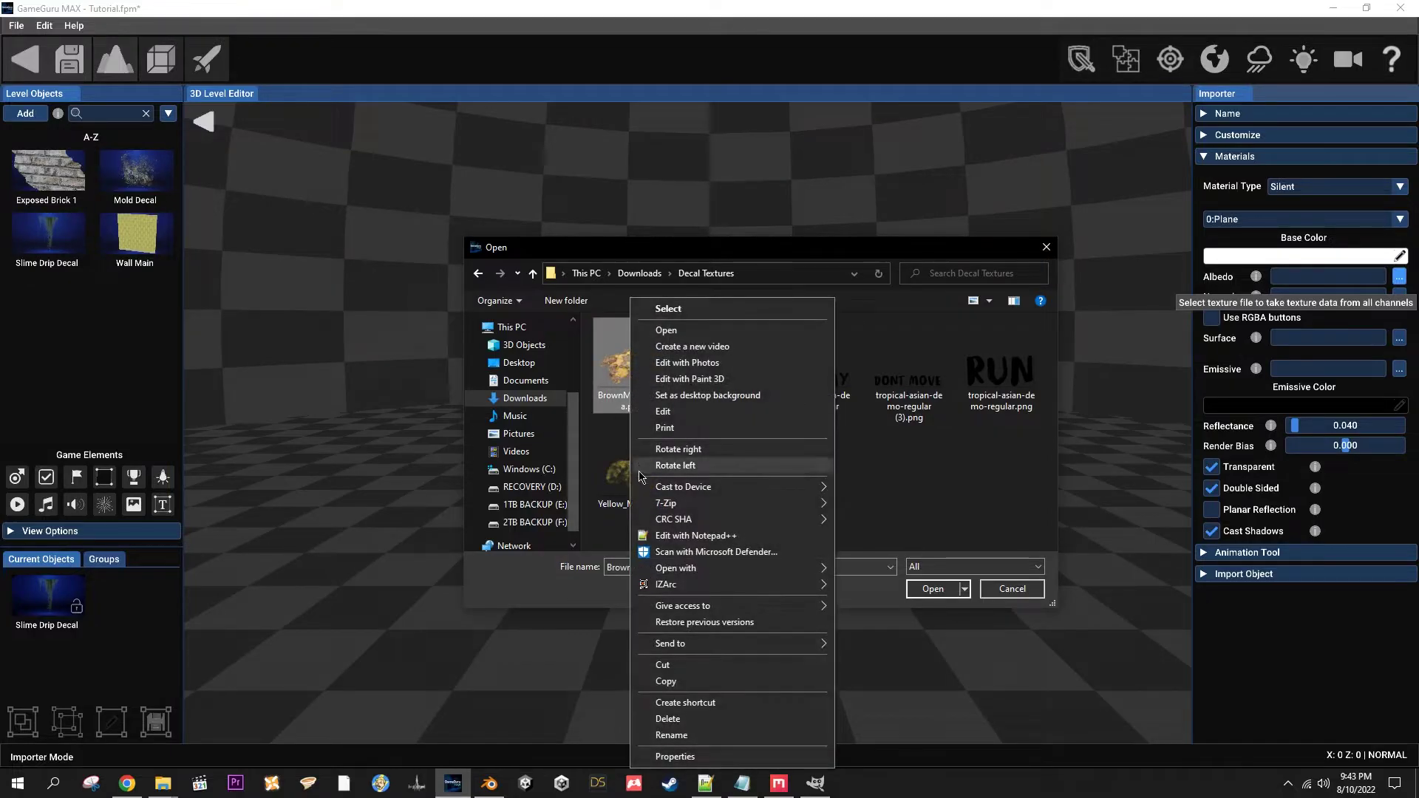
{"action": "mouse_move", "coordinate": [655, 569]}
{"action": "left_click", "coordinate": [867, 570]}
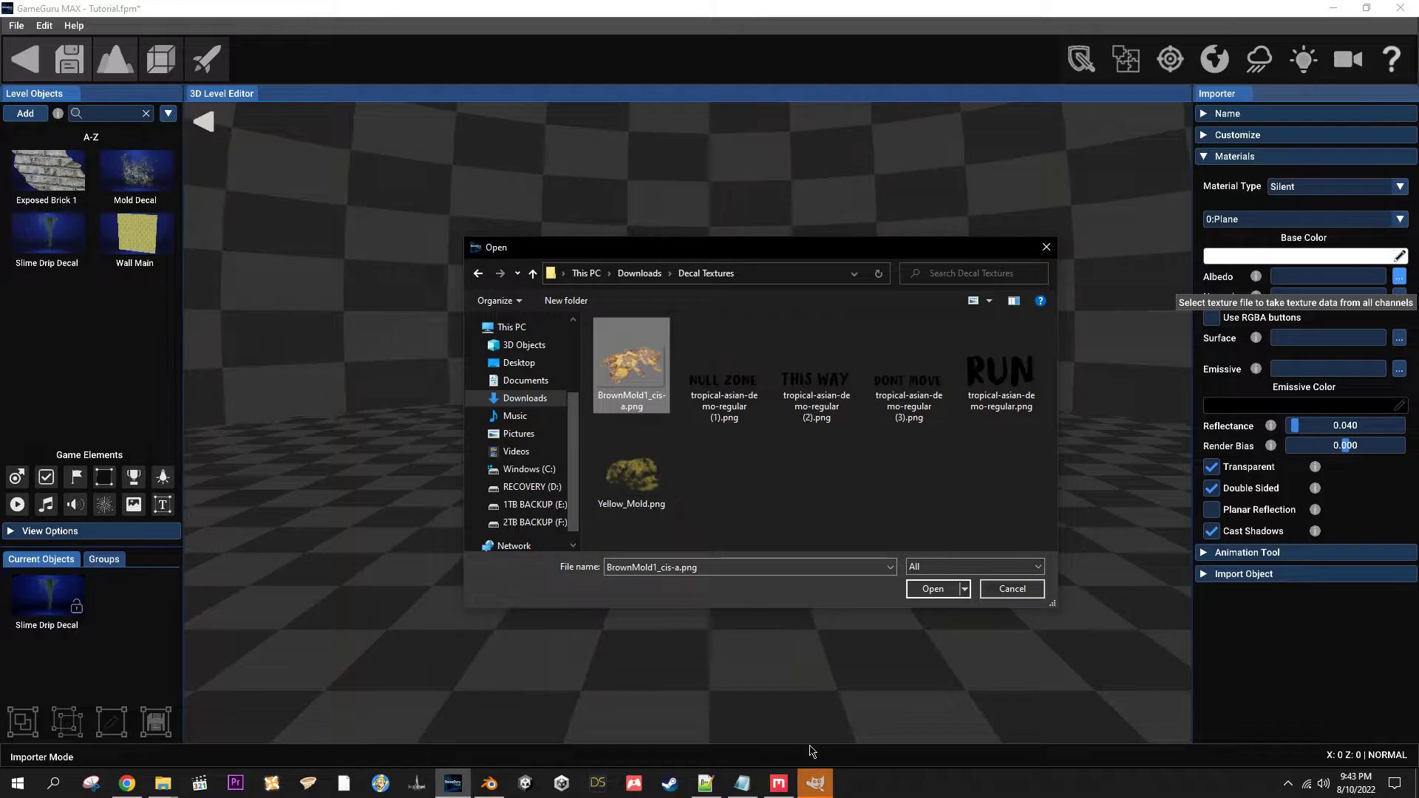
{"action": "scroll", "coordinate": [721, 411], "scroll_direction": "up", "scroll_amount": 2, "text": "ctrl"}
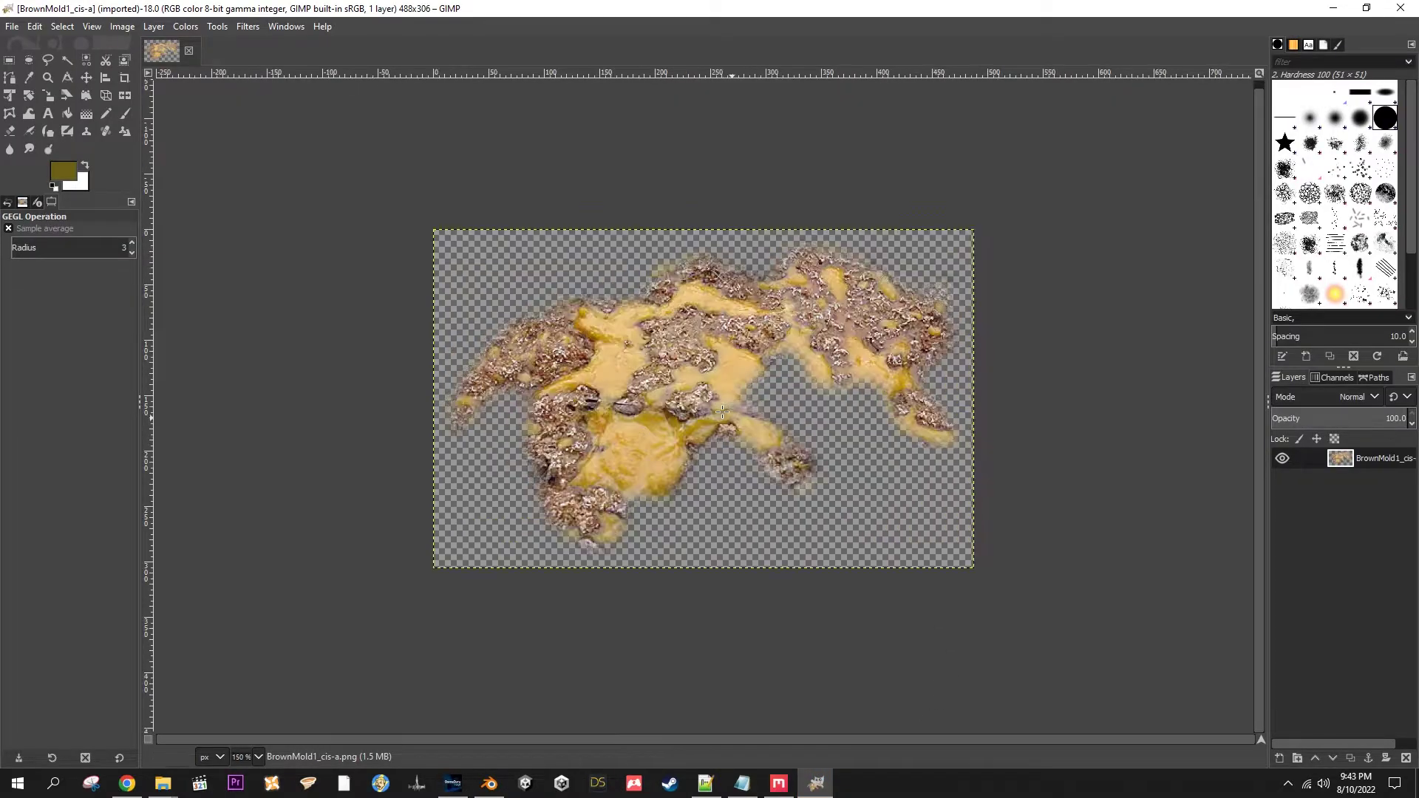
Step: Enlarge the canvas to 488×488 with the mold image centred
{"action": "left_click", "coordinate": [122, 27]}
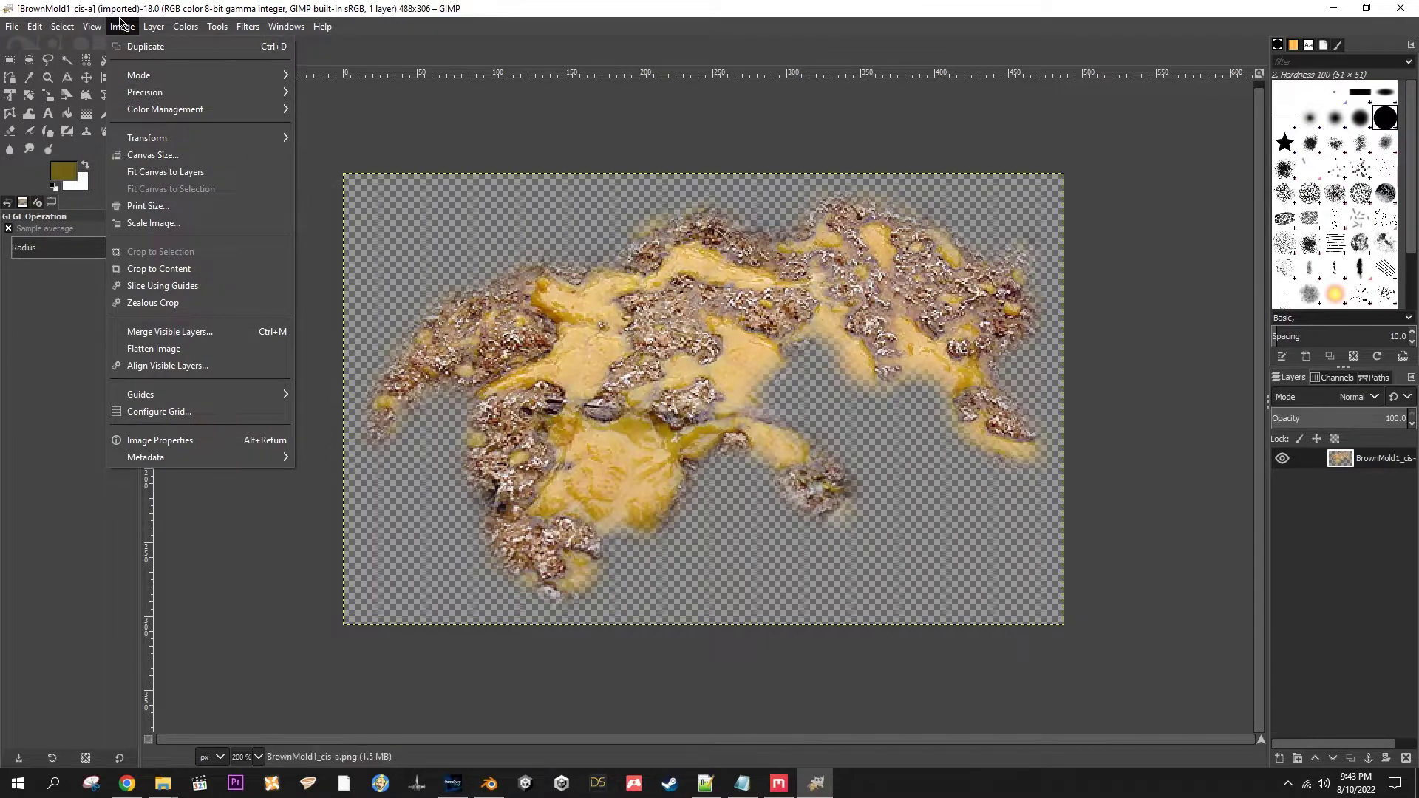
{"action": "left_click", "coordinate": [143, 158]}
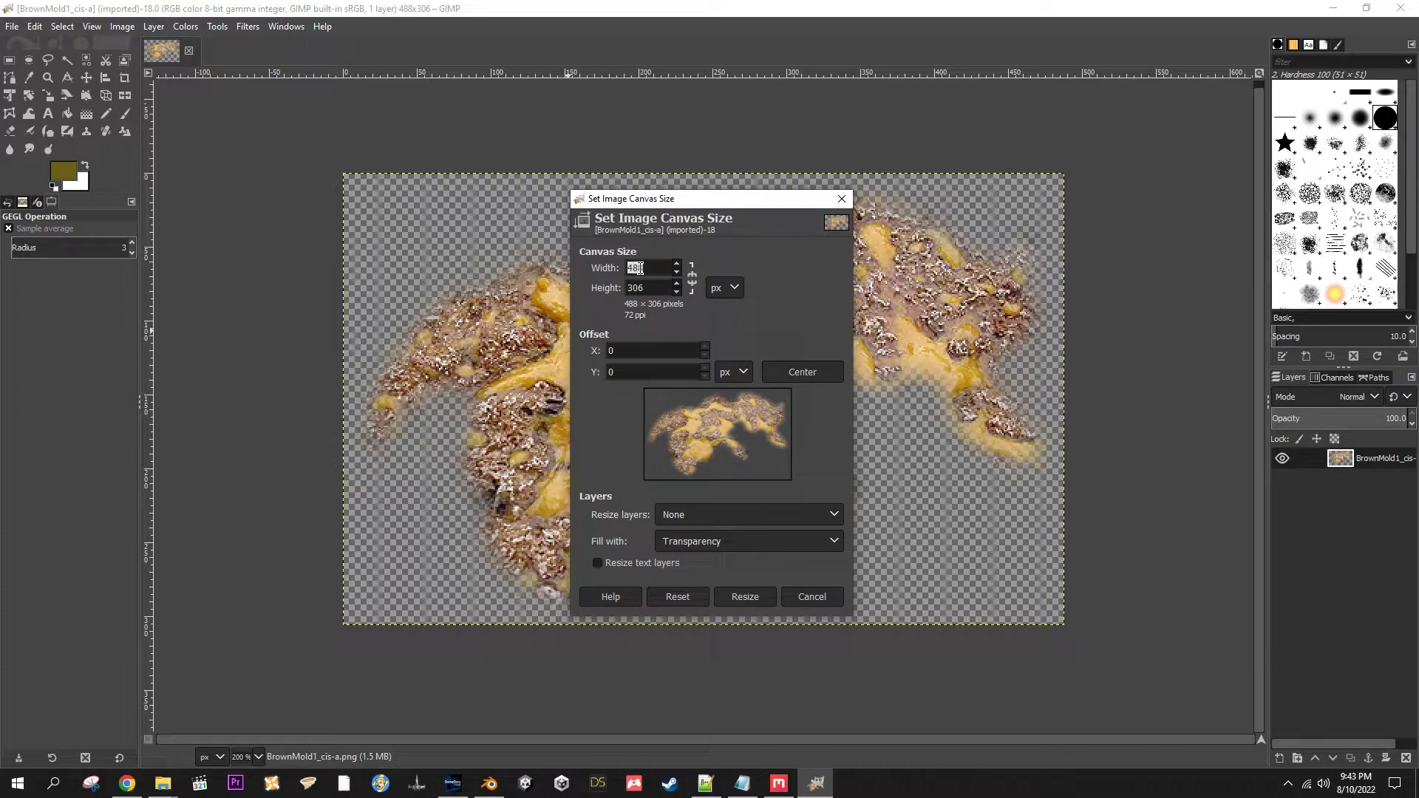
{"action": "key", "text": "Tab"}
{"action": "left_click", "coordinate": [803, 375]}
{"action": "left_click", "coordinate": [745, 652]}
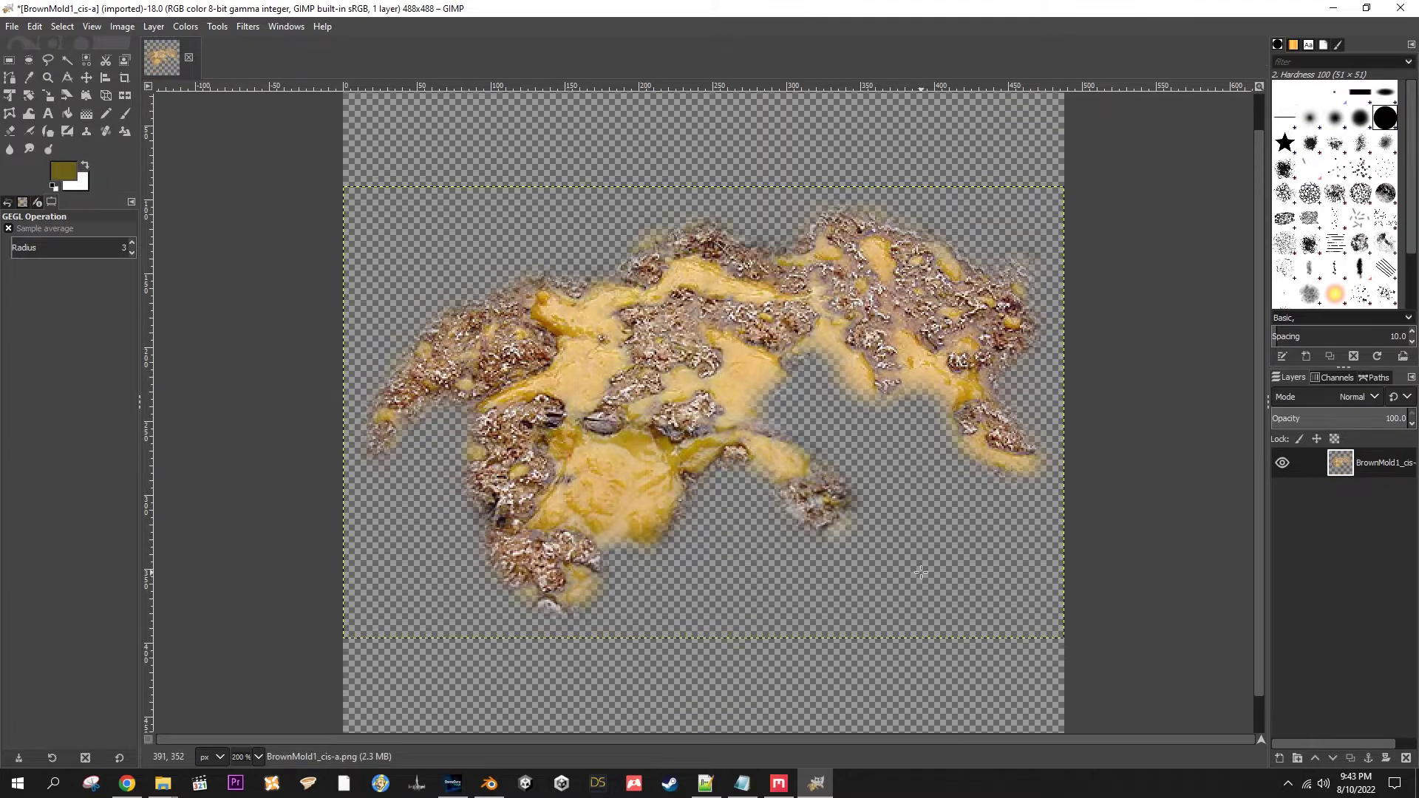
{"action": "scroll", "coordinate": [657, 401], "scroll_direction": "down", "scroll_amount": 1, "text": "ctrl"}
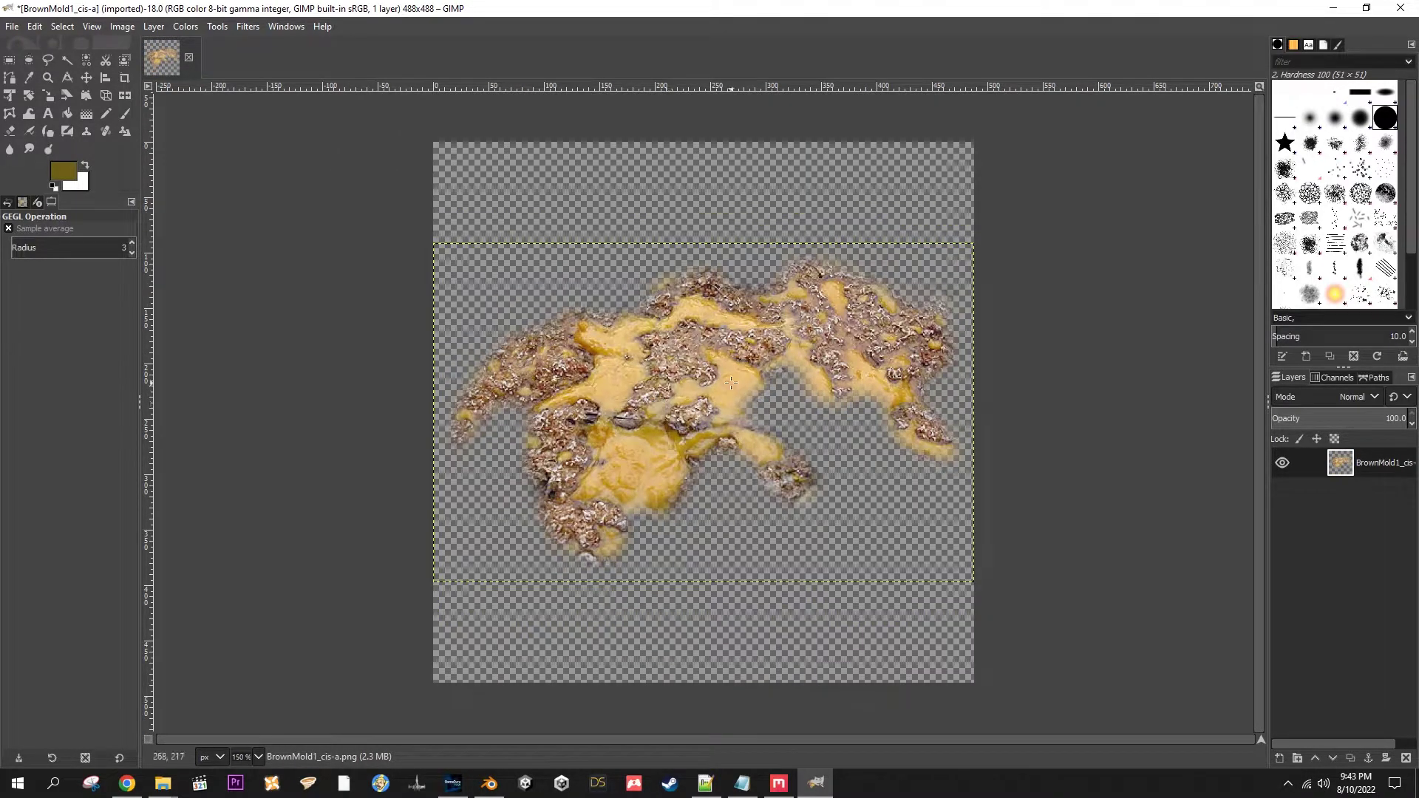
Step: Export the image as BrownMold_albedo.png into Decal Textures, accepting the PNG options
{"action": "left_click", "coordinate": [22, 28]}
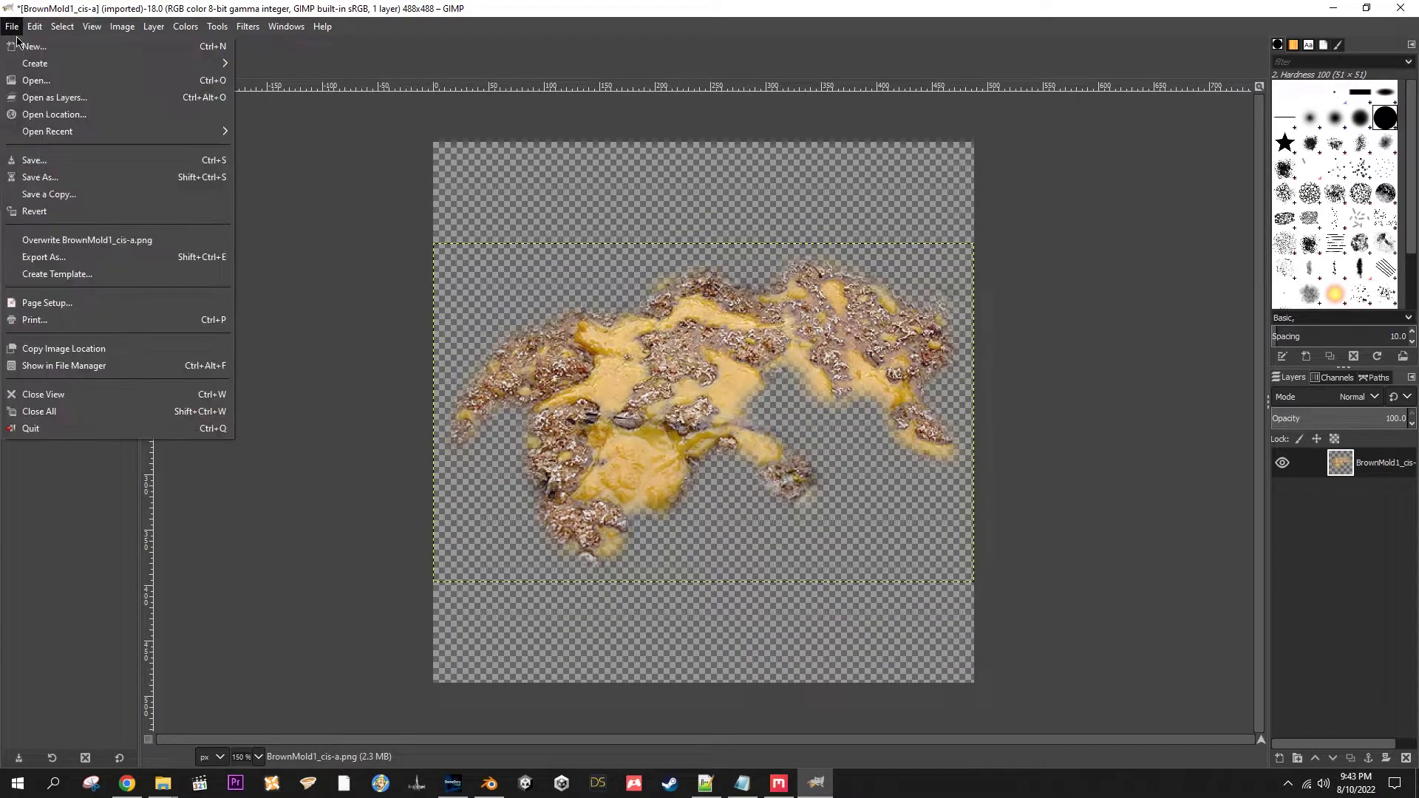
{"action": "left_click", "coordinate": [57, 253]}
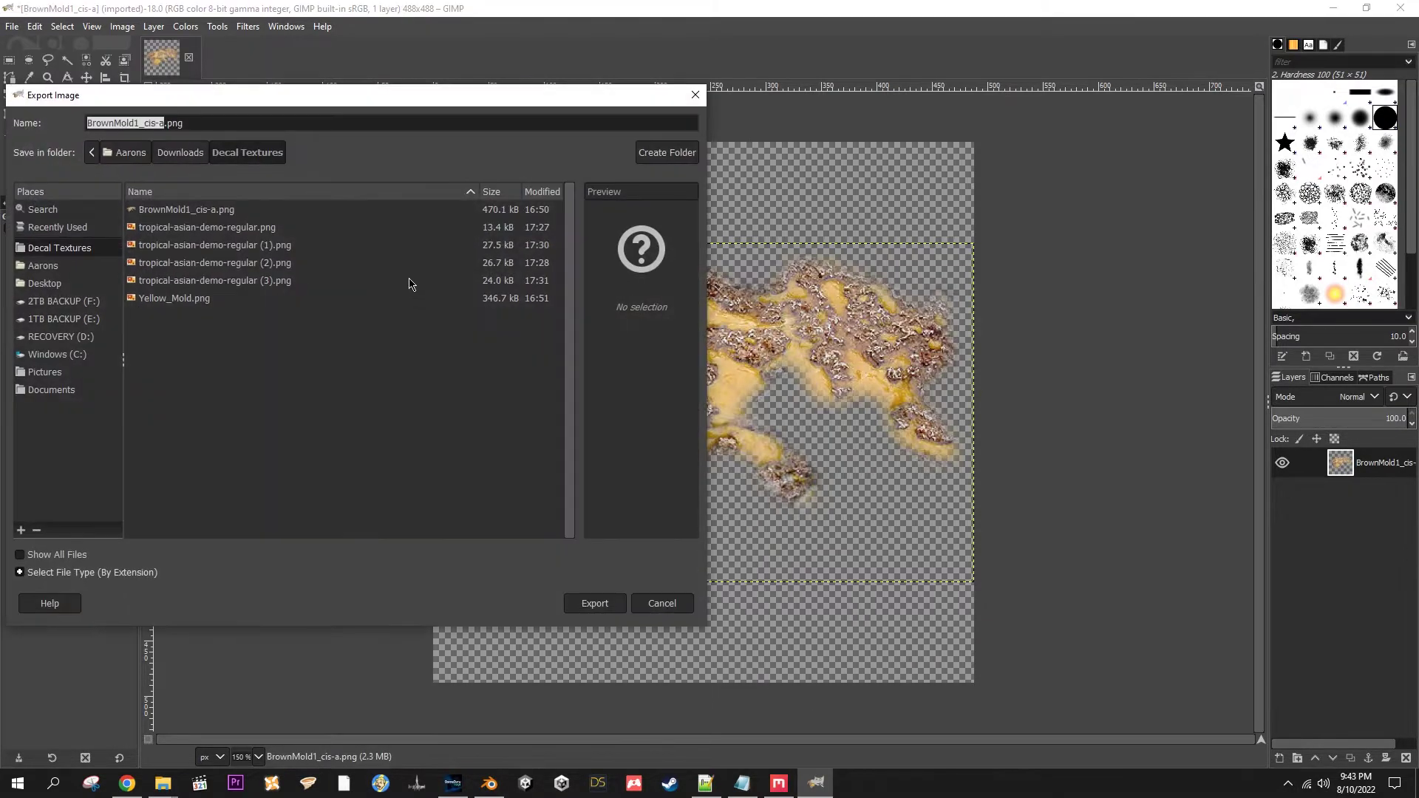
{"action": "left_click", "coordinate": [160, 122]}
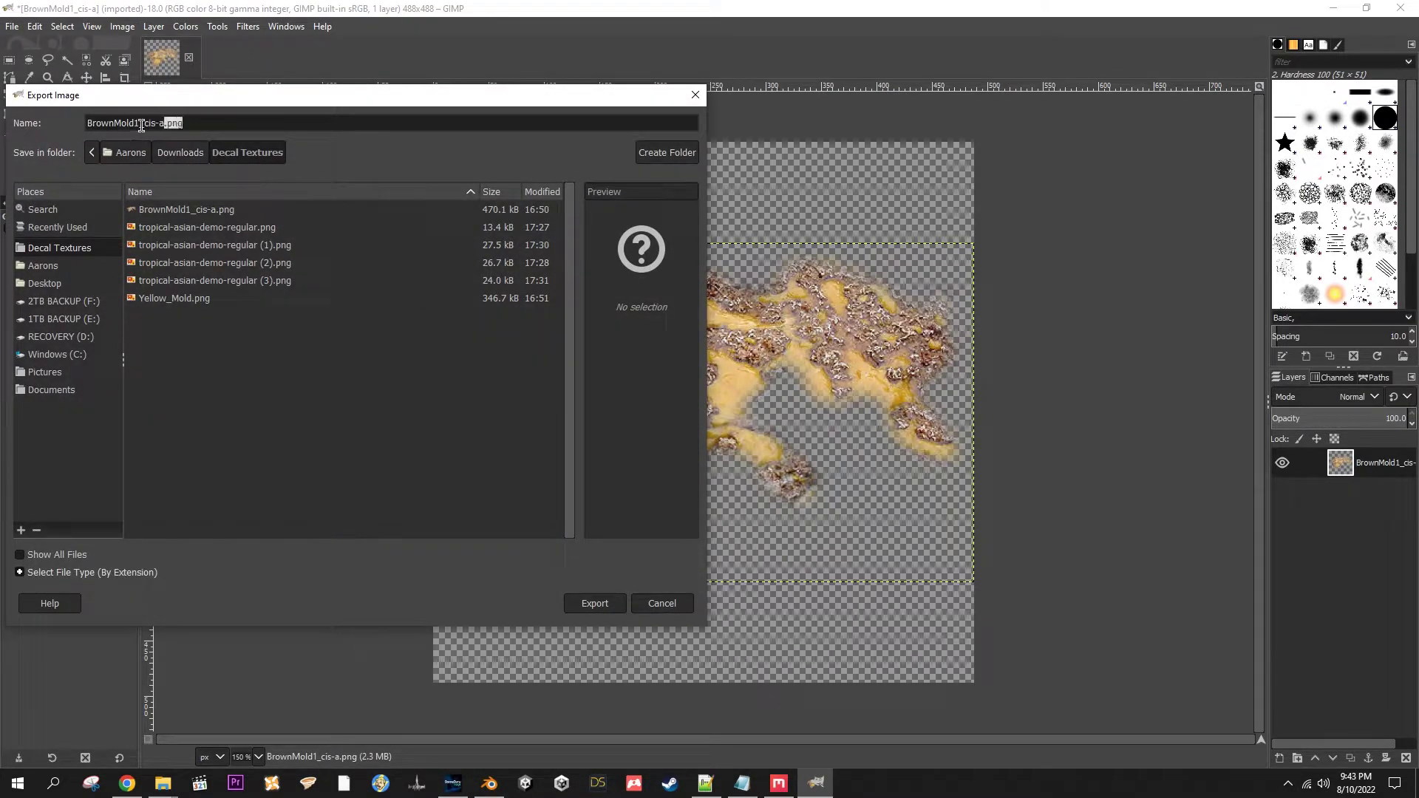
{"action": "left_click", "coordinate": [136, 122], "text": "shift"}
{"action": "type", "text": "_"}
{"action": "left_click", "coordinate": [601, 603]}
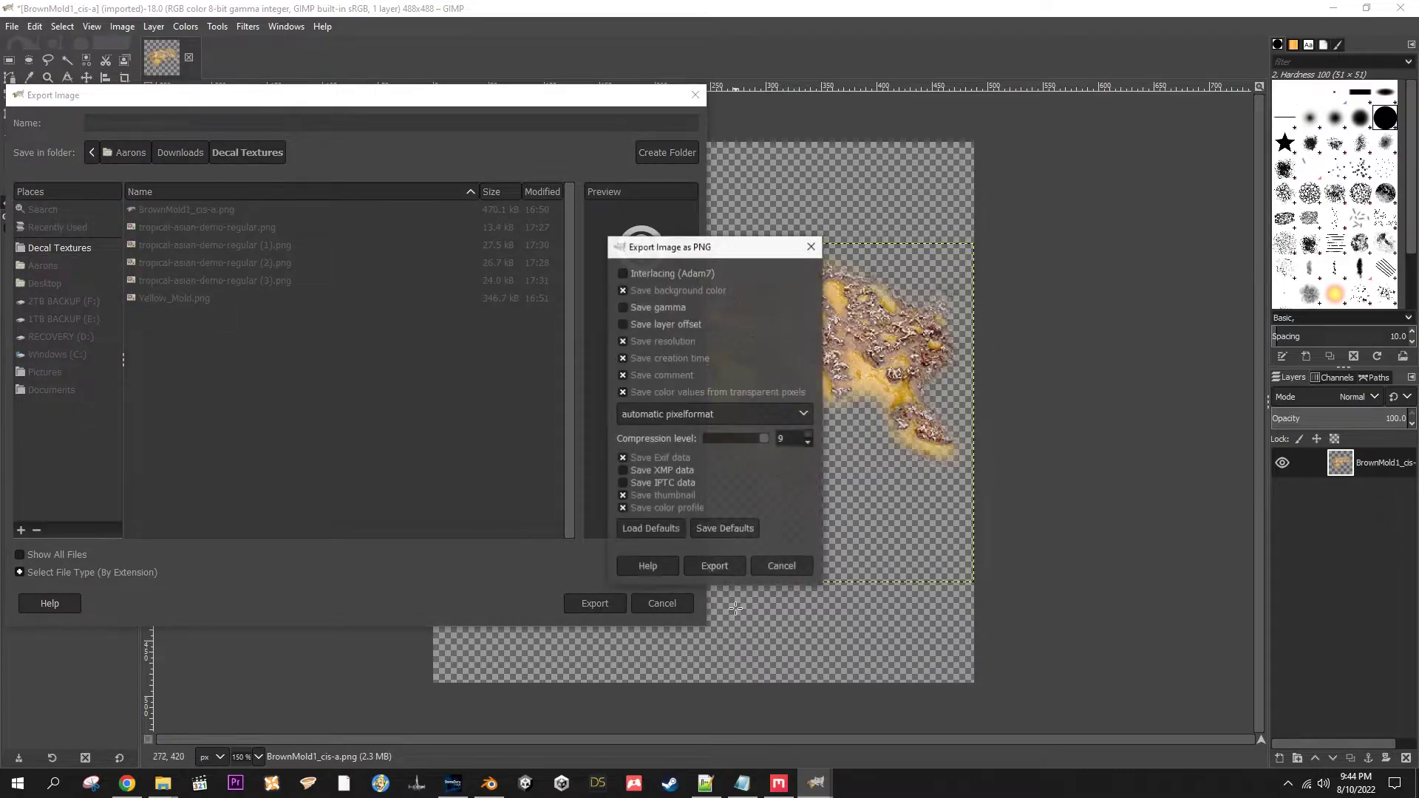
{"action": "left_click", "coordinate": [714, 566]}
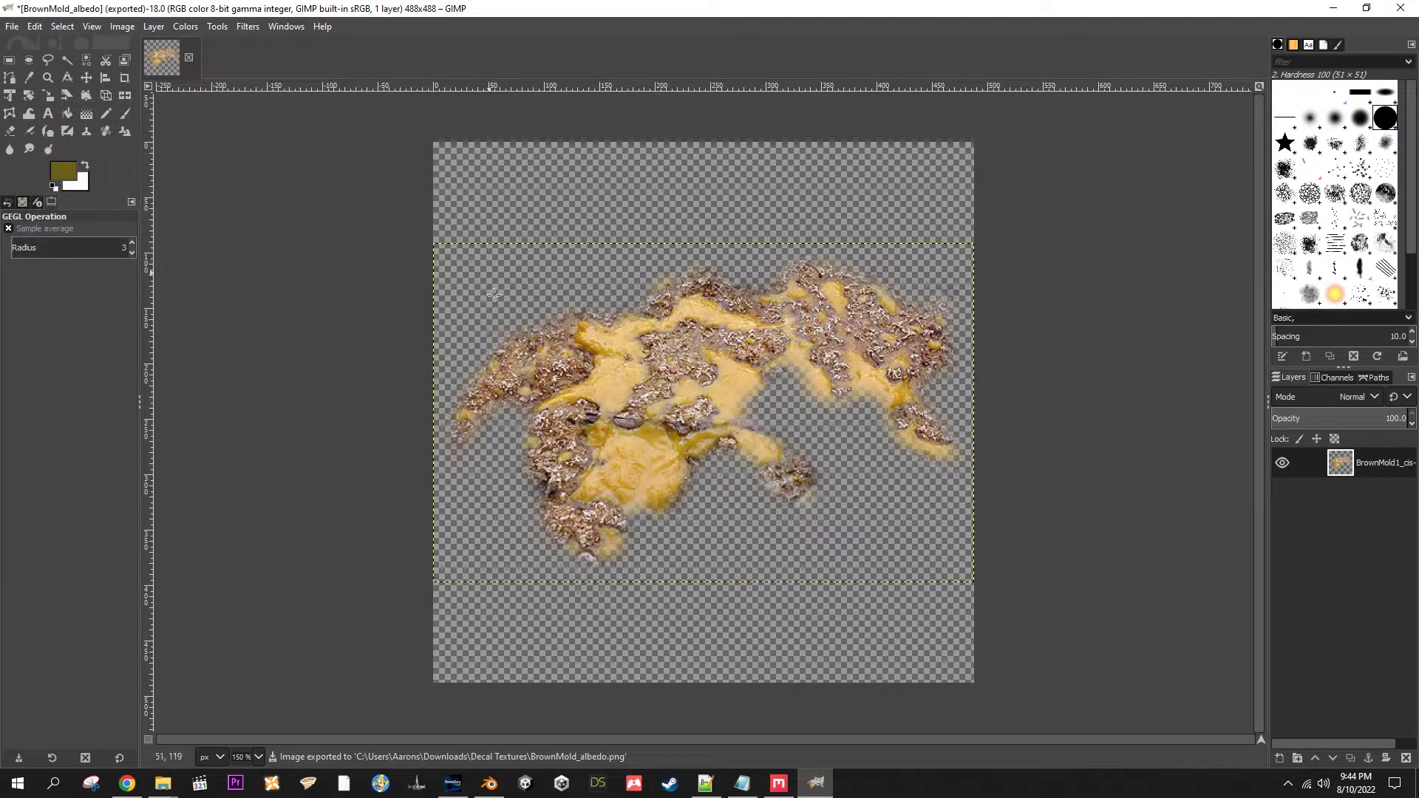
Step: Make the image grey with Hue-Chroma at hue -180 and chroma -100
{"action": "left_click", "coordinate": [186, 27]}
{"action": "left_click", "coordinate": [207, 72]}
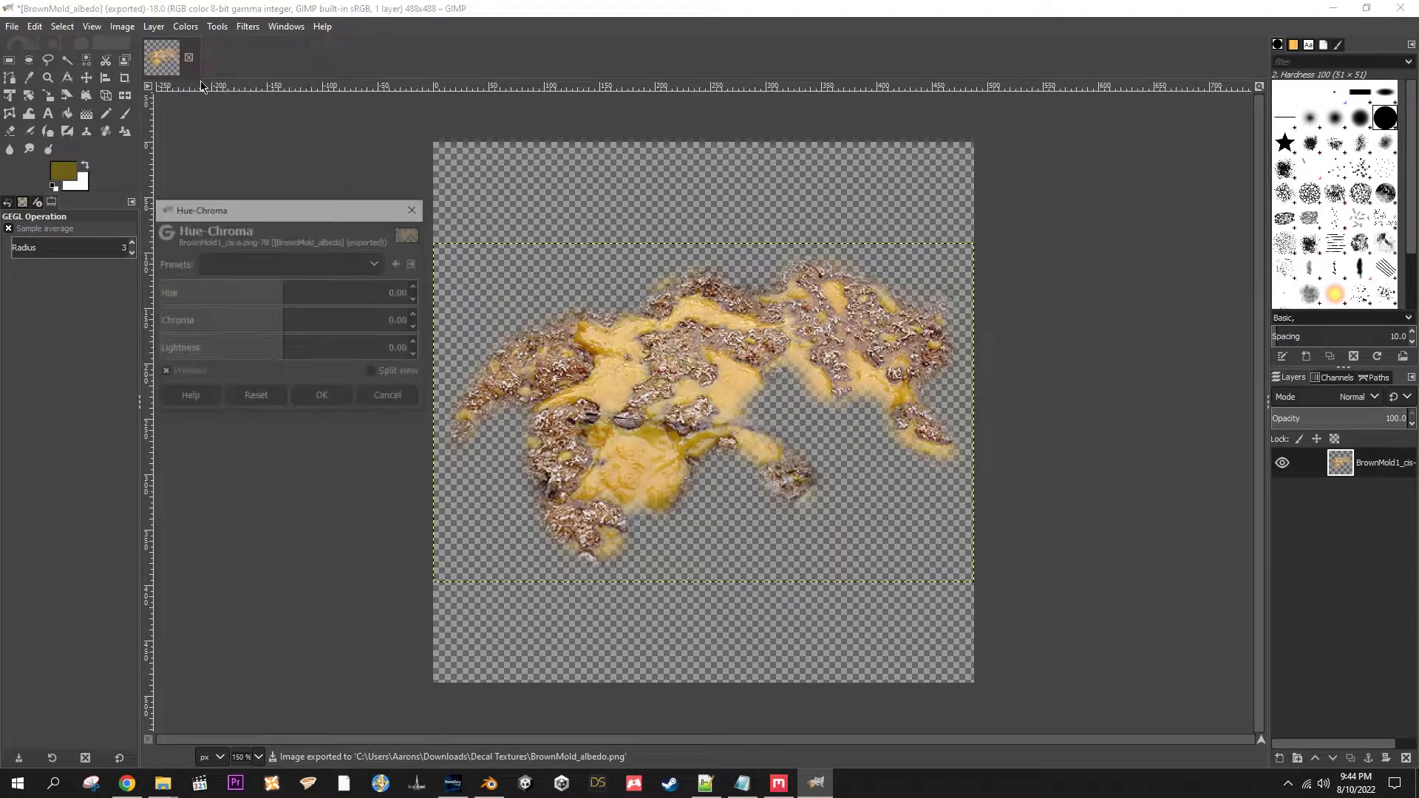
{"action": "left_click_drag", "start_coordinate": [244, 293], "coordinate": [148, 289]}
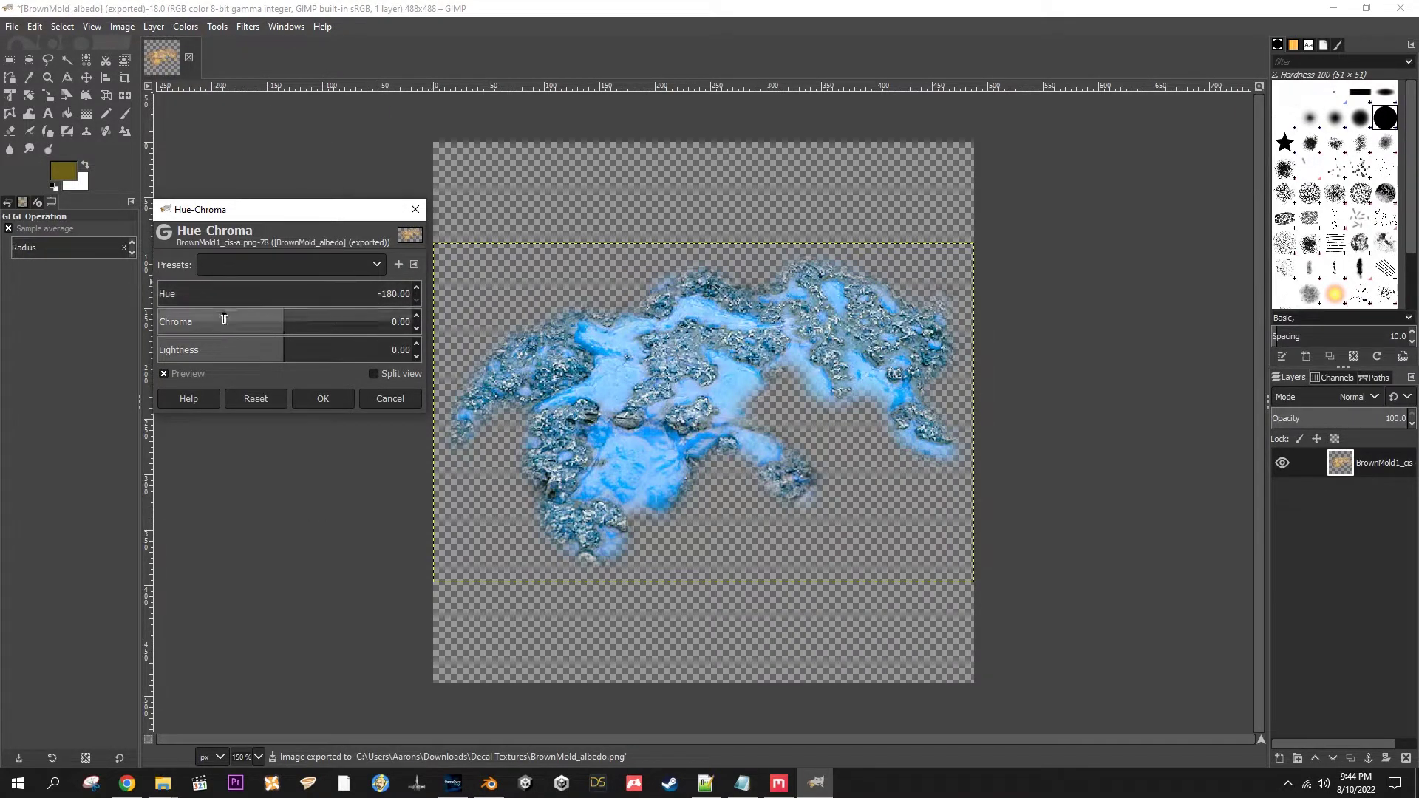
{"action": "left_click_drag", "start_coordinate": [224, 319], "coordinate": [152, 321]}
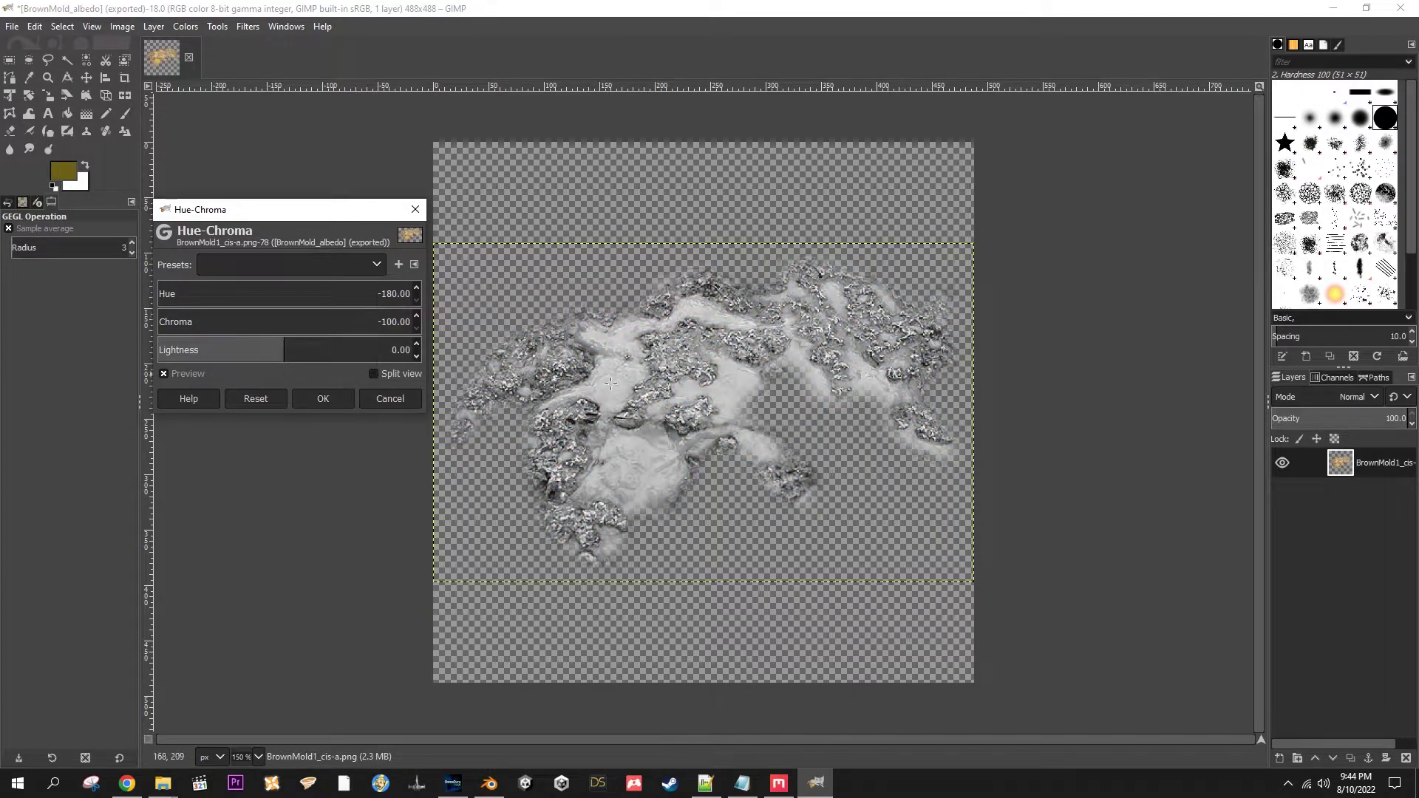
{"action": "left_click", "coordinate": [329, 399]}
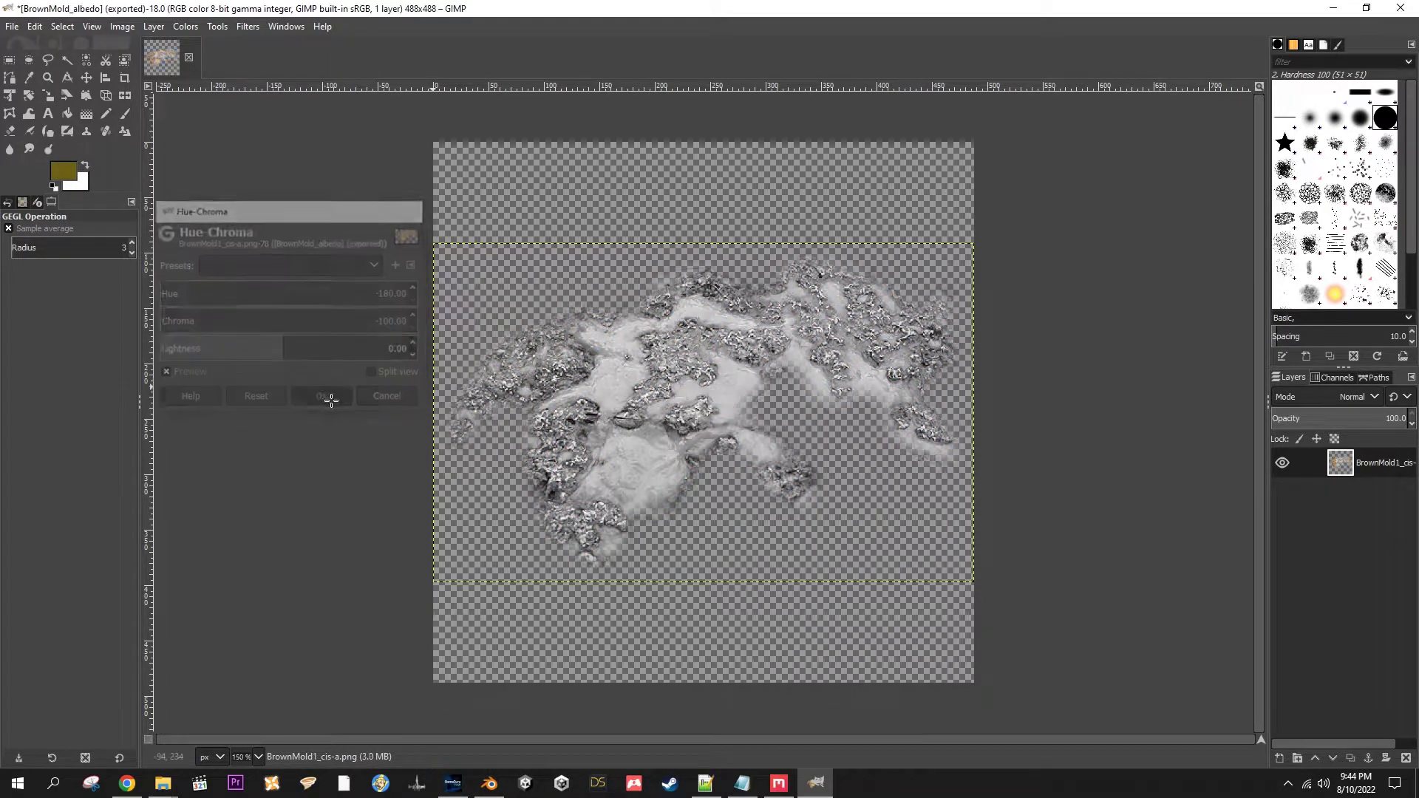
Step: Set up the Normalmap filter at scale 2, checking its bumps in the 3D preview
{"action": "left_click", "coordinate": [248, 28]}
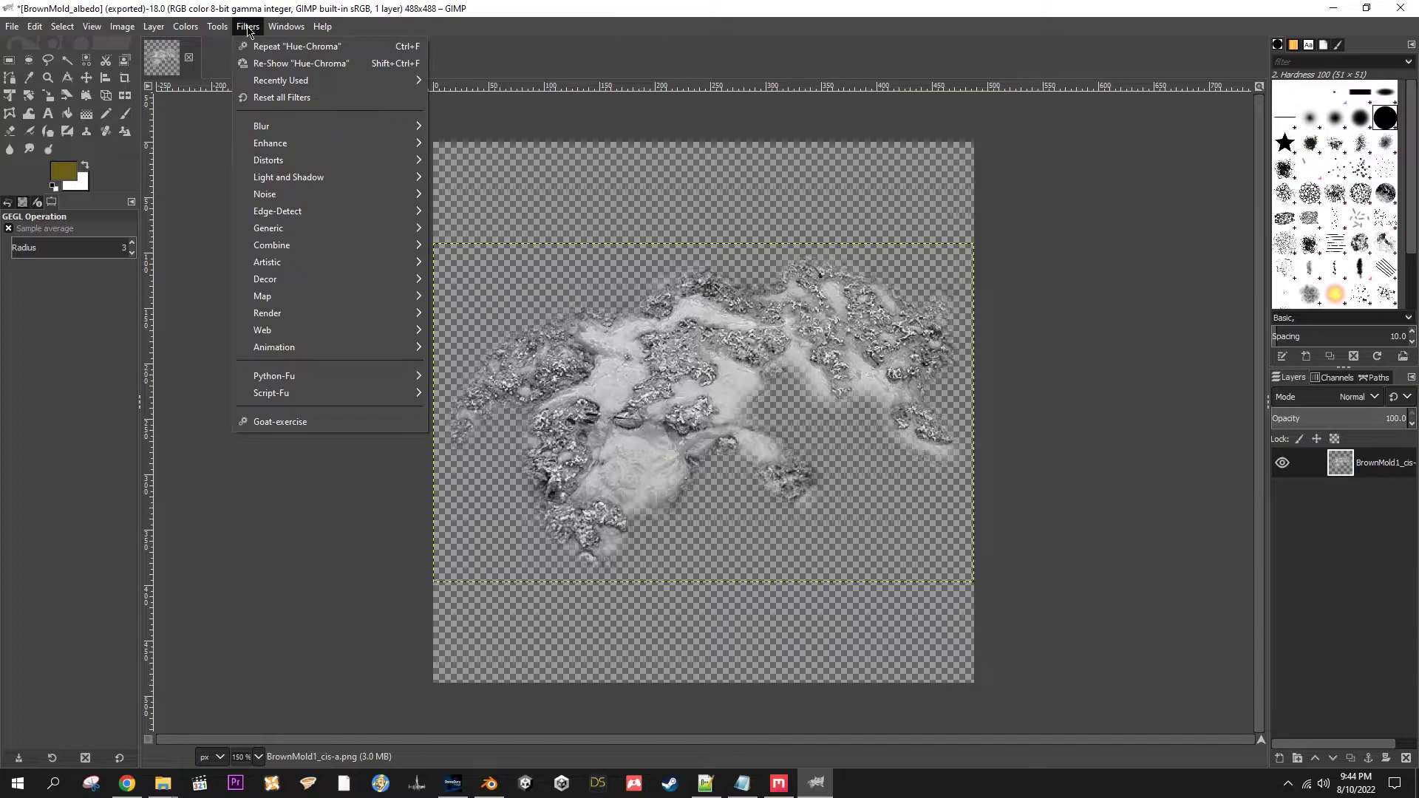
{"action": "mouse_move", "coordinate": [310, 296]}
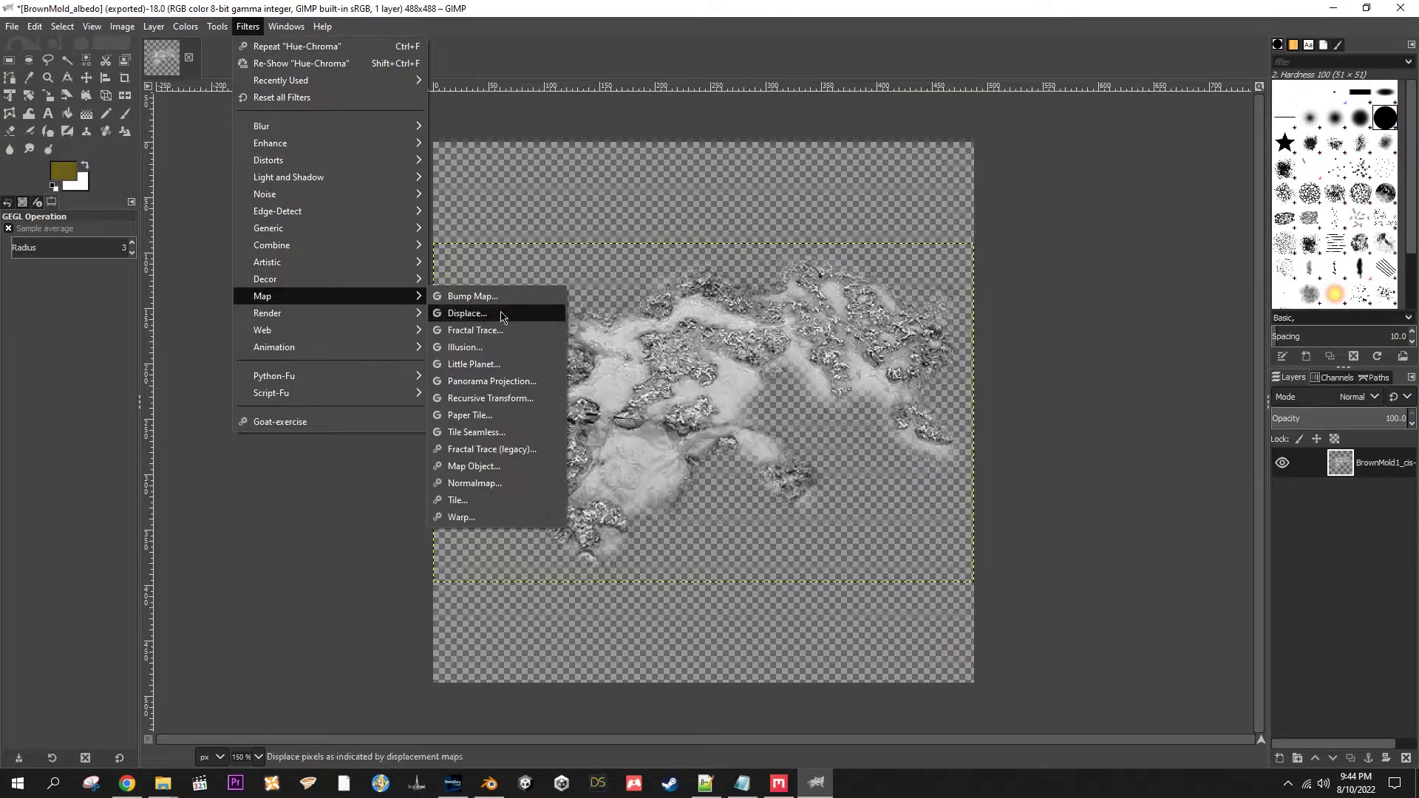
{"action": "left_click", "coordinate": [466, 484]}
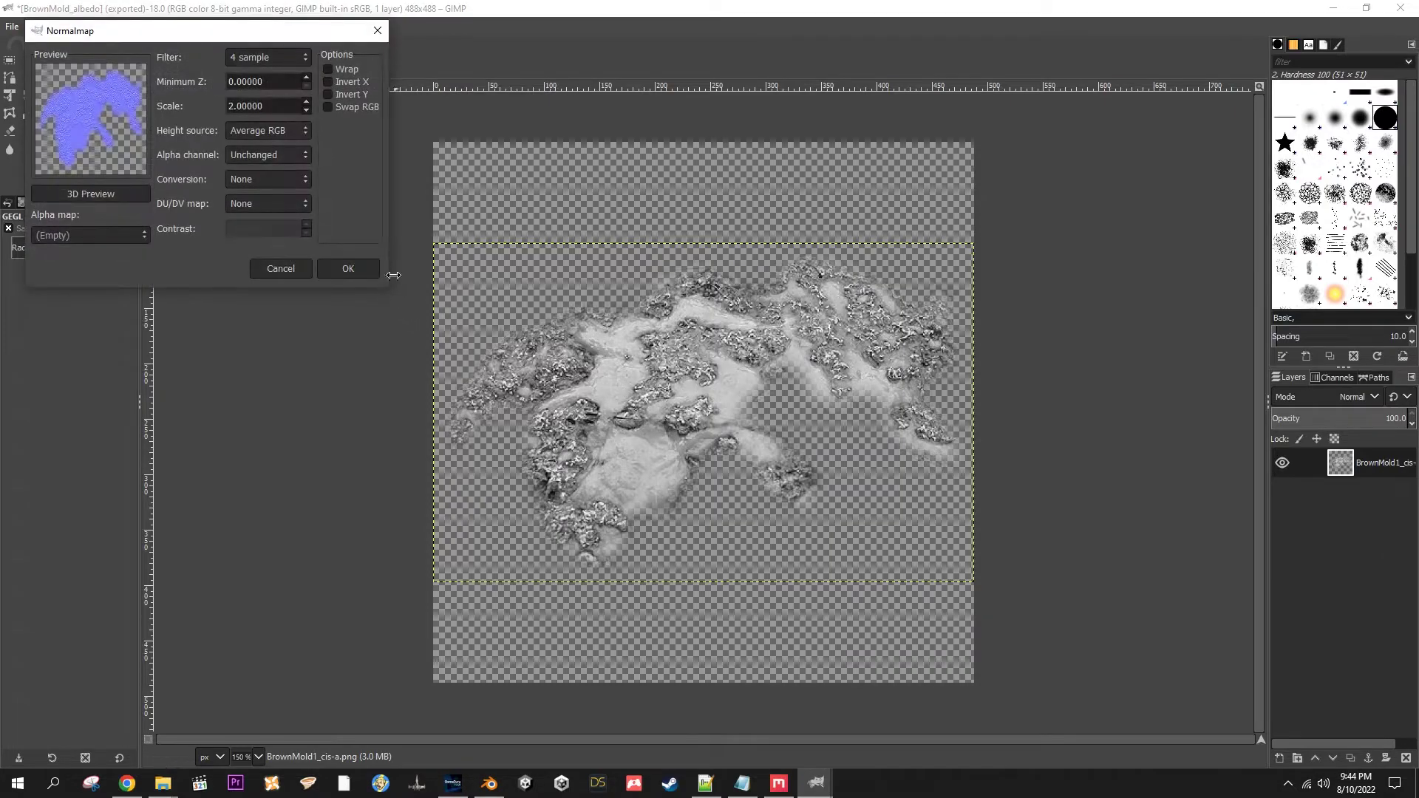
{"action": "left_click", "coordinate": [83, 195]}
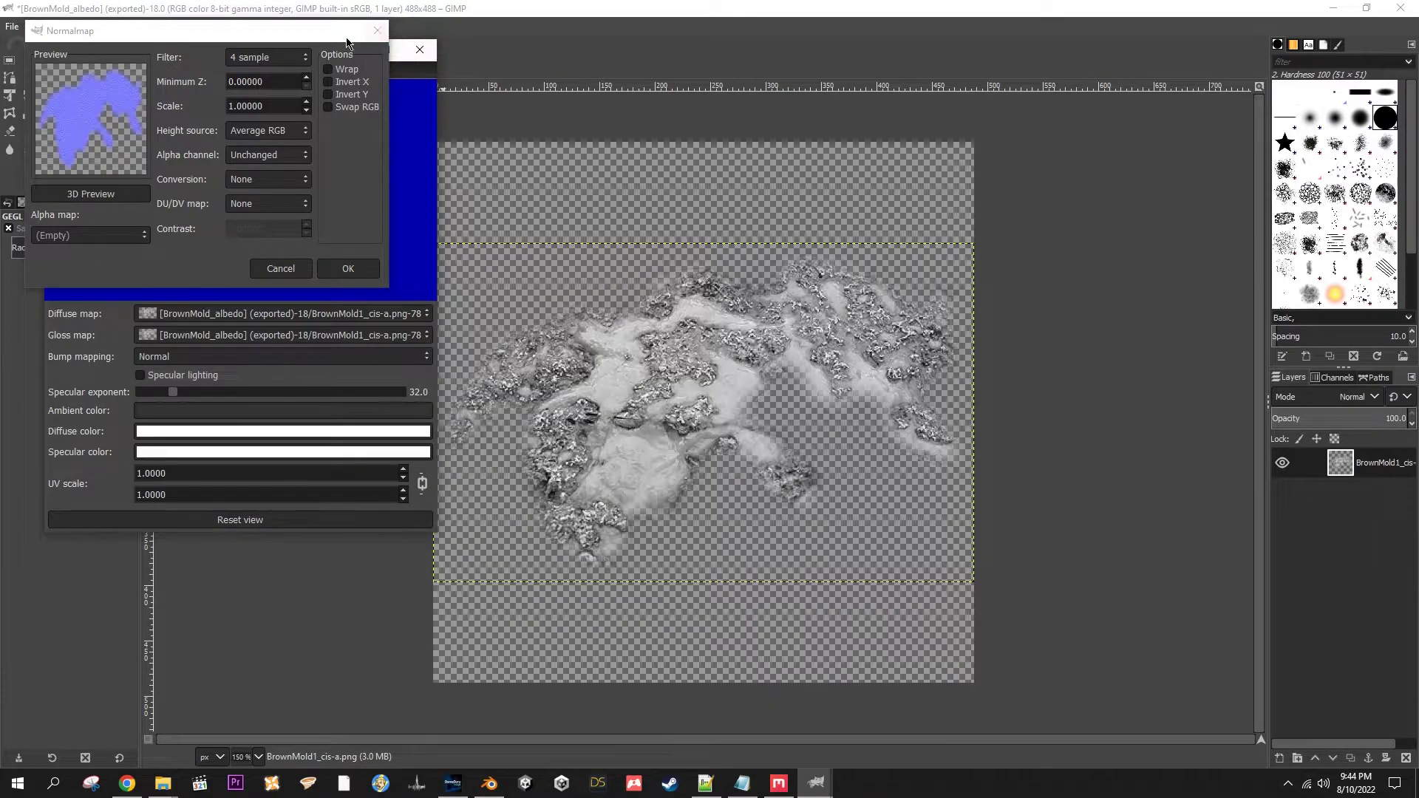
{"action": "left_click", "coordinate": [396, 52]}
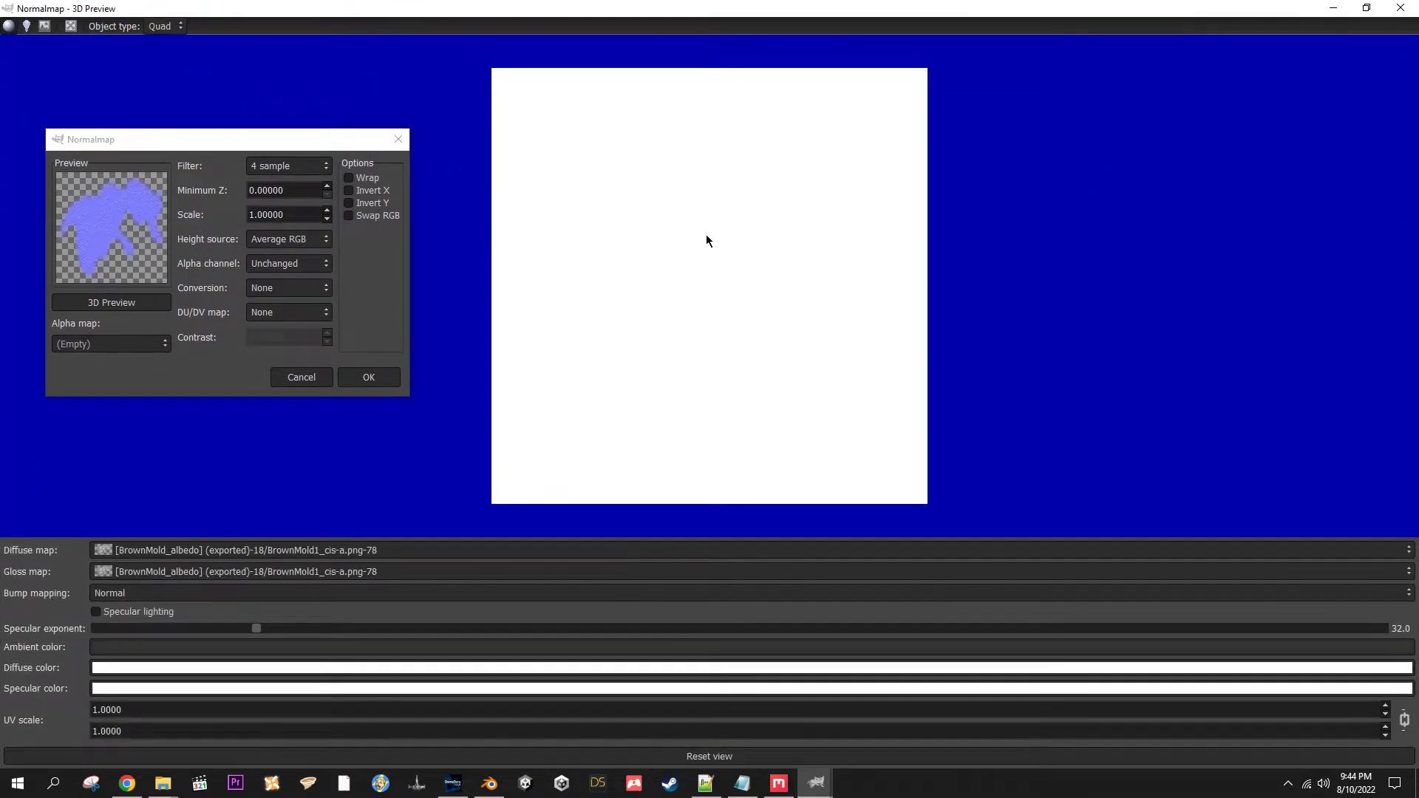
{"action": "left_click_drag", "start_coordinate": [706, 241], "coordinate": [631, 386]}
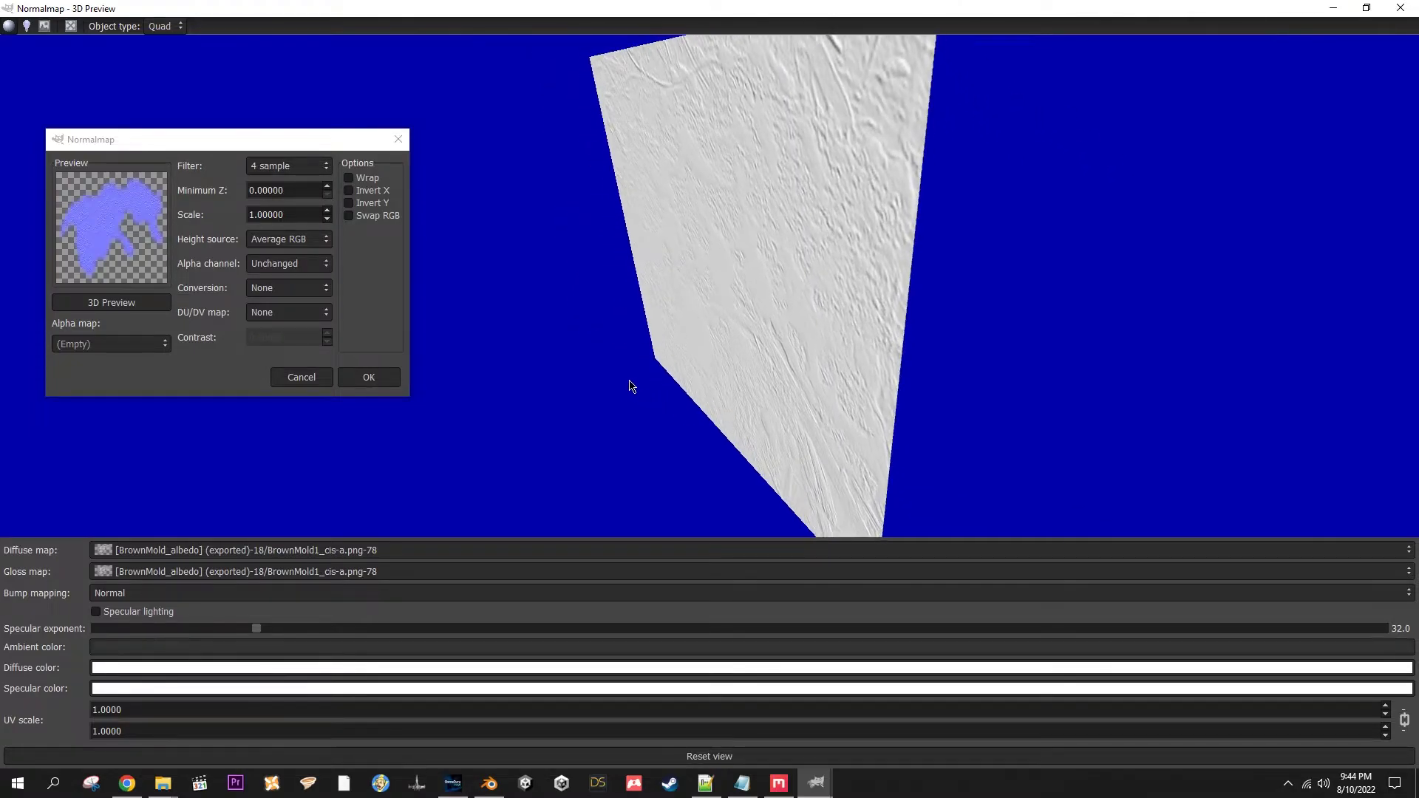
{"action": "left_click", "coordinate": [328, 211]}
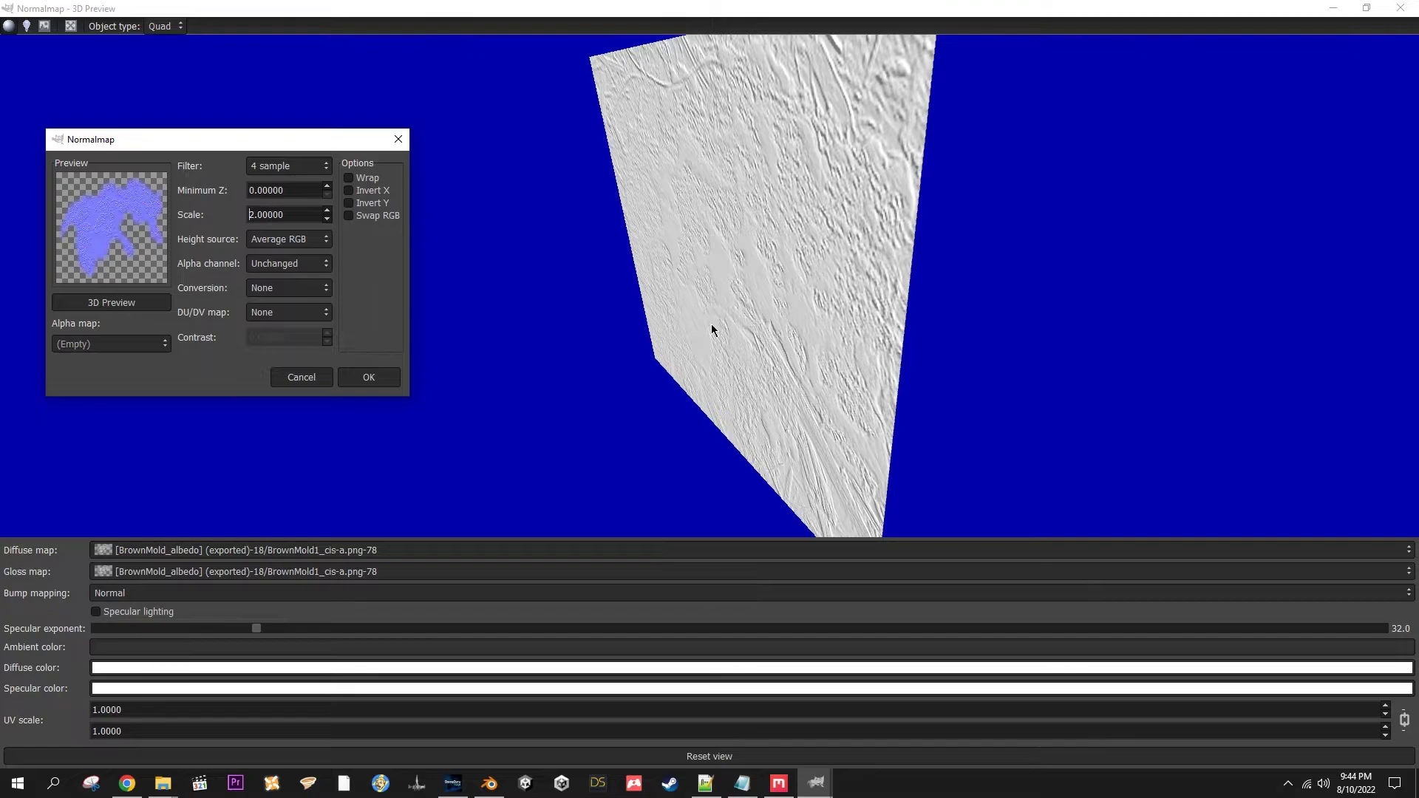
Step: Apply the normal map and export it as BrownMold_normal.png
{"action": "left_click", "coordinate": [369, 378]}
{"action": "left_click", "coordinate": [12, 26]}
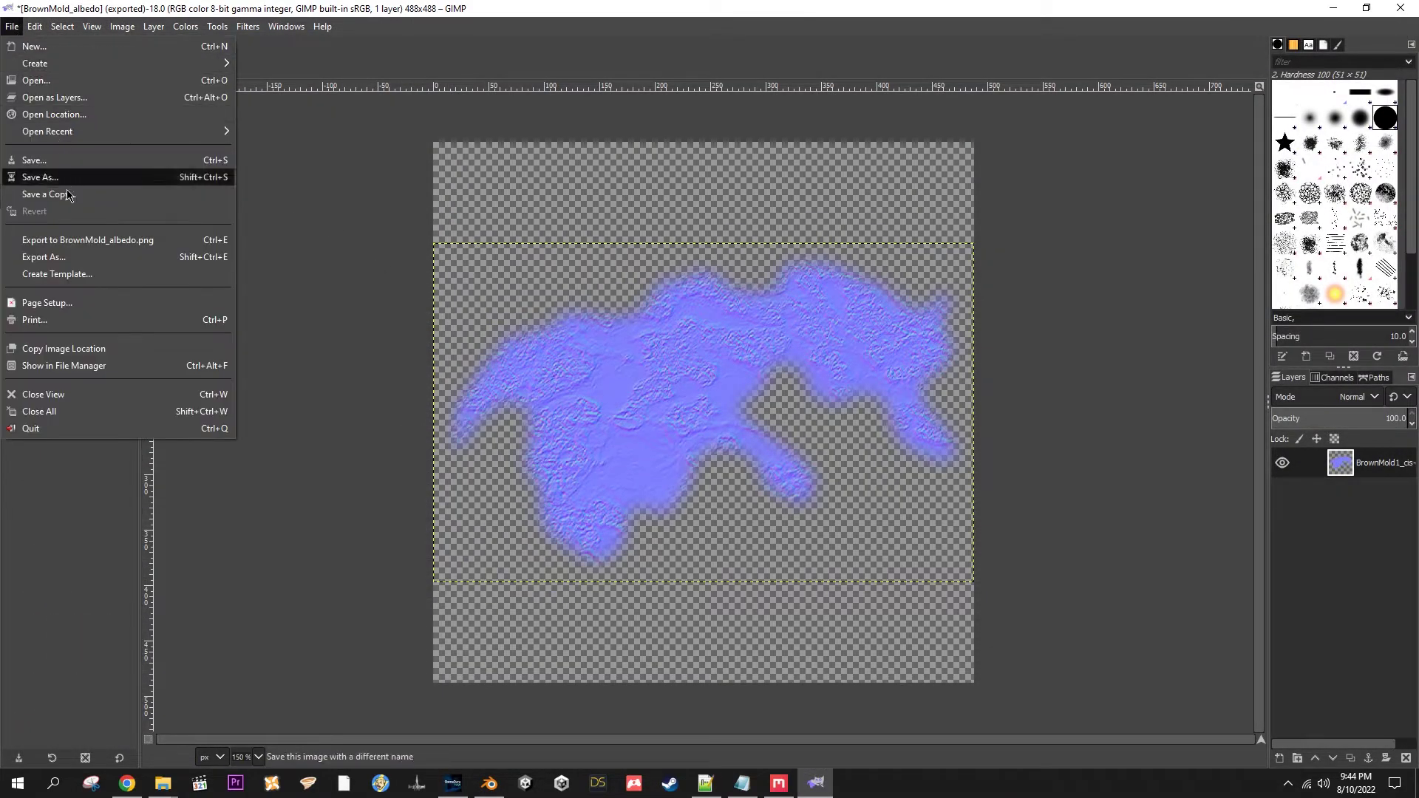
{"action": "left_click", "coordinate": [44, 257]}
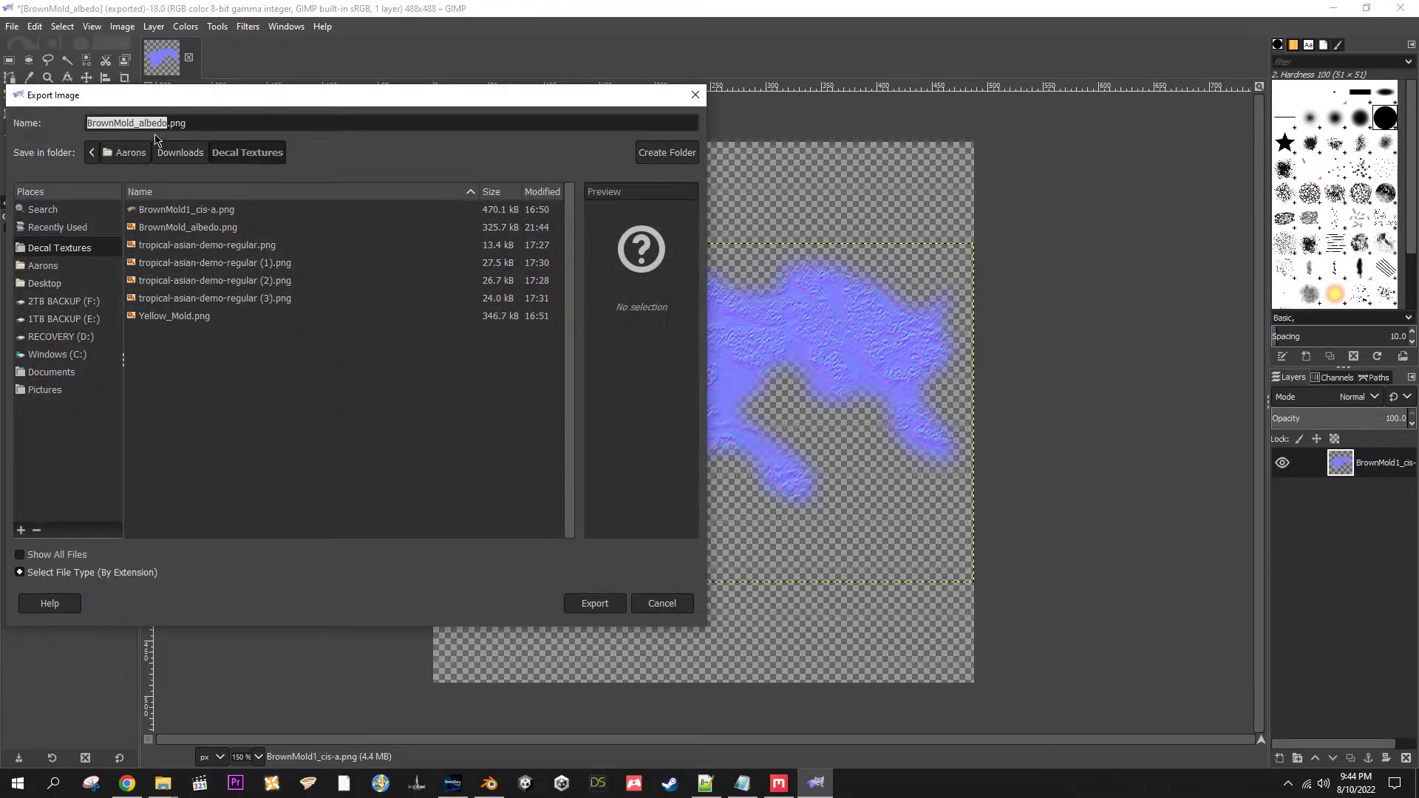
{"action": "left_click", "coordinate": [164, 124]}
{"action": "key", "text": "BackSpace"}
{"action": "key", "text": "BackSpace"}
{"action": "type", "text": "norm"}
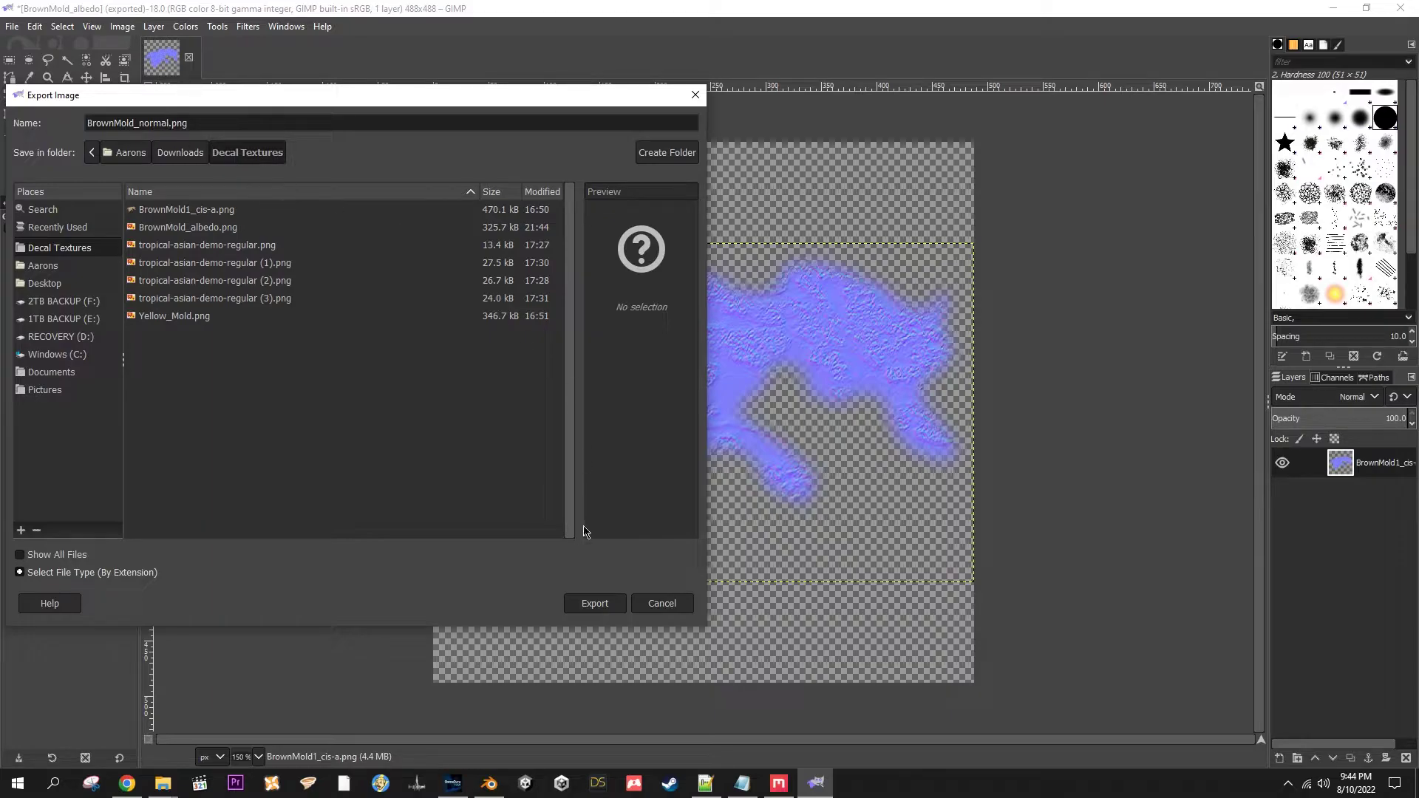
{"action": "left_click", "coordinate": [592, 604]}
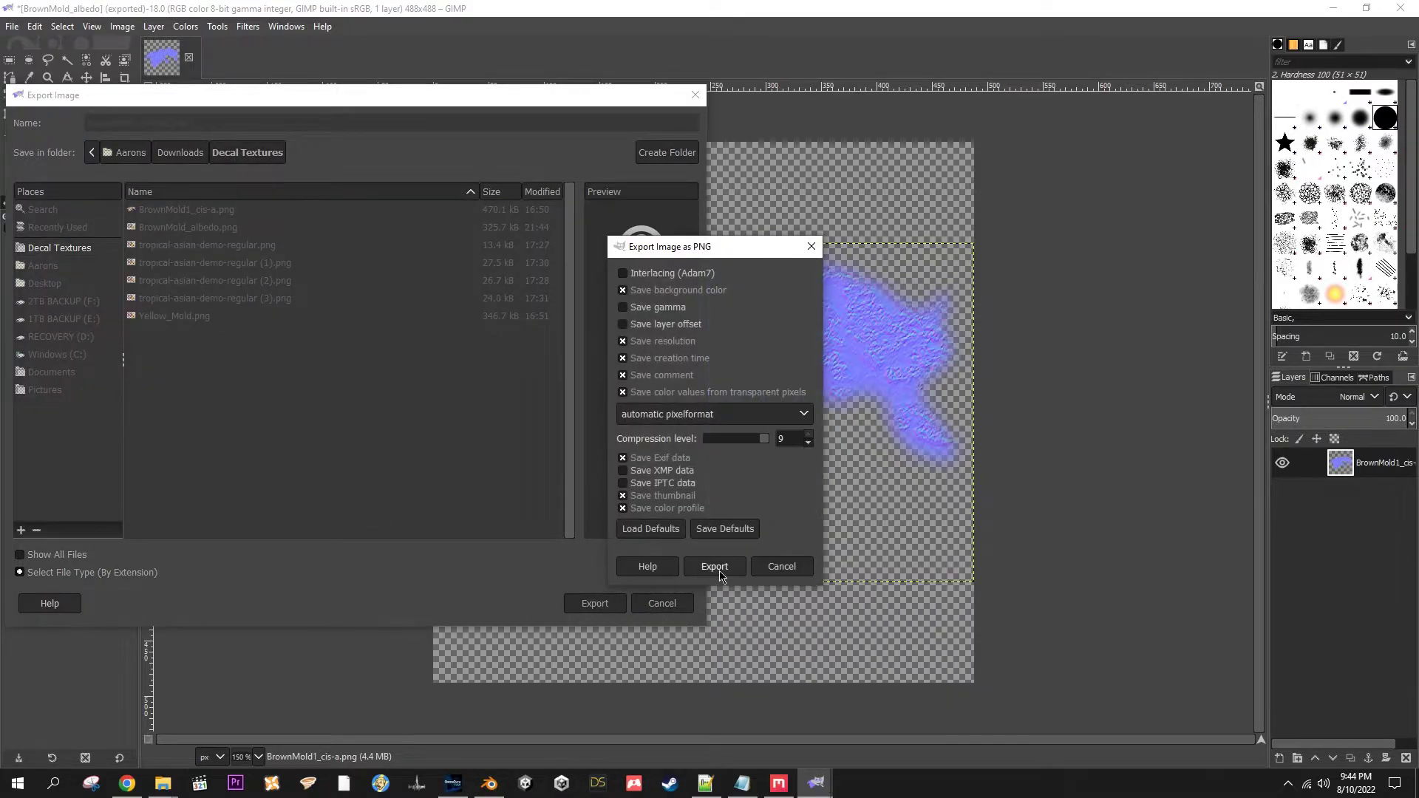
{"action": "left_click", "coordinate": [714, 572]}
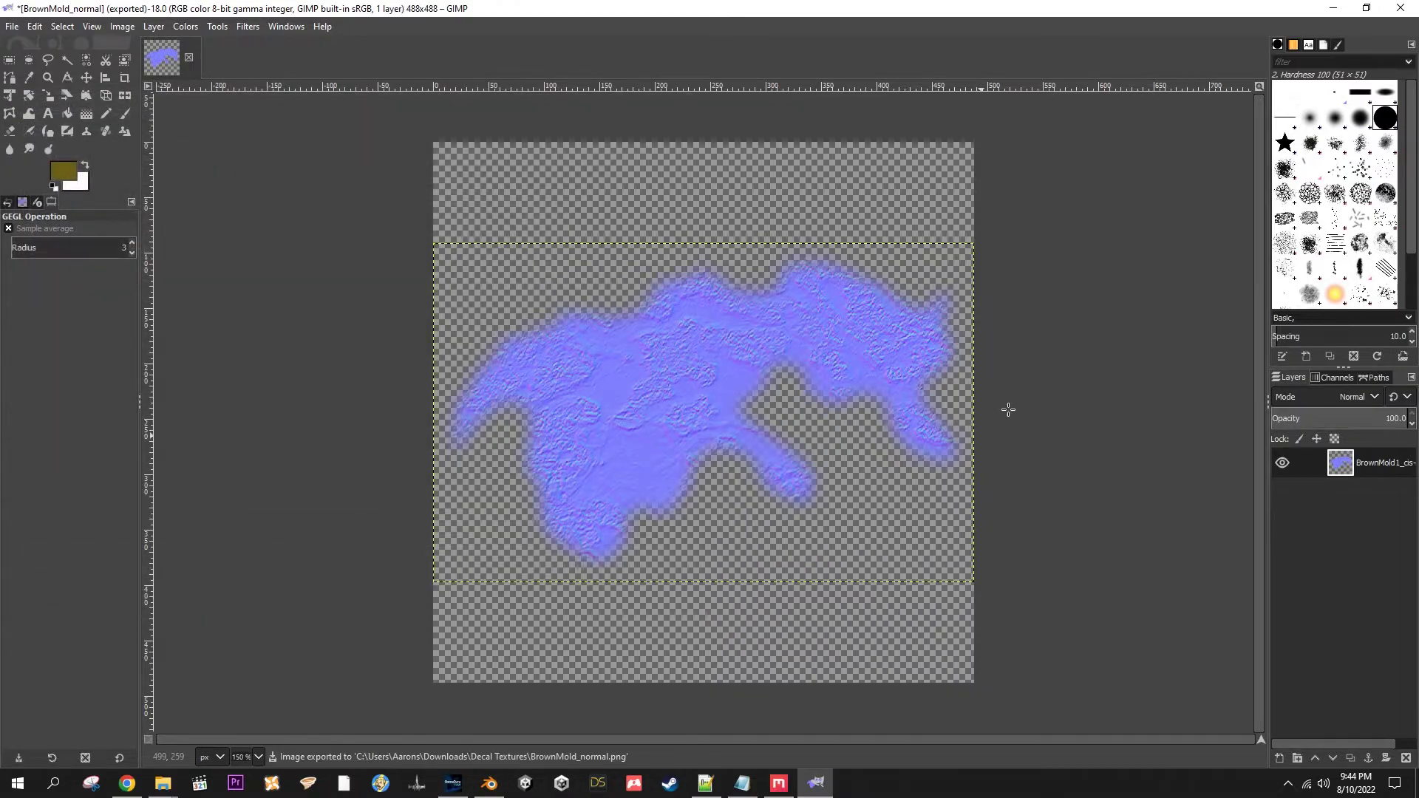
Step: In GameGuru MAX, load BrownMold_albedo.png as the decal's albedo texture
{"action": "left_click", "coordinate": [452, 782]}
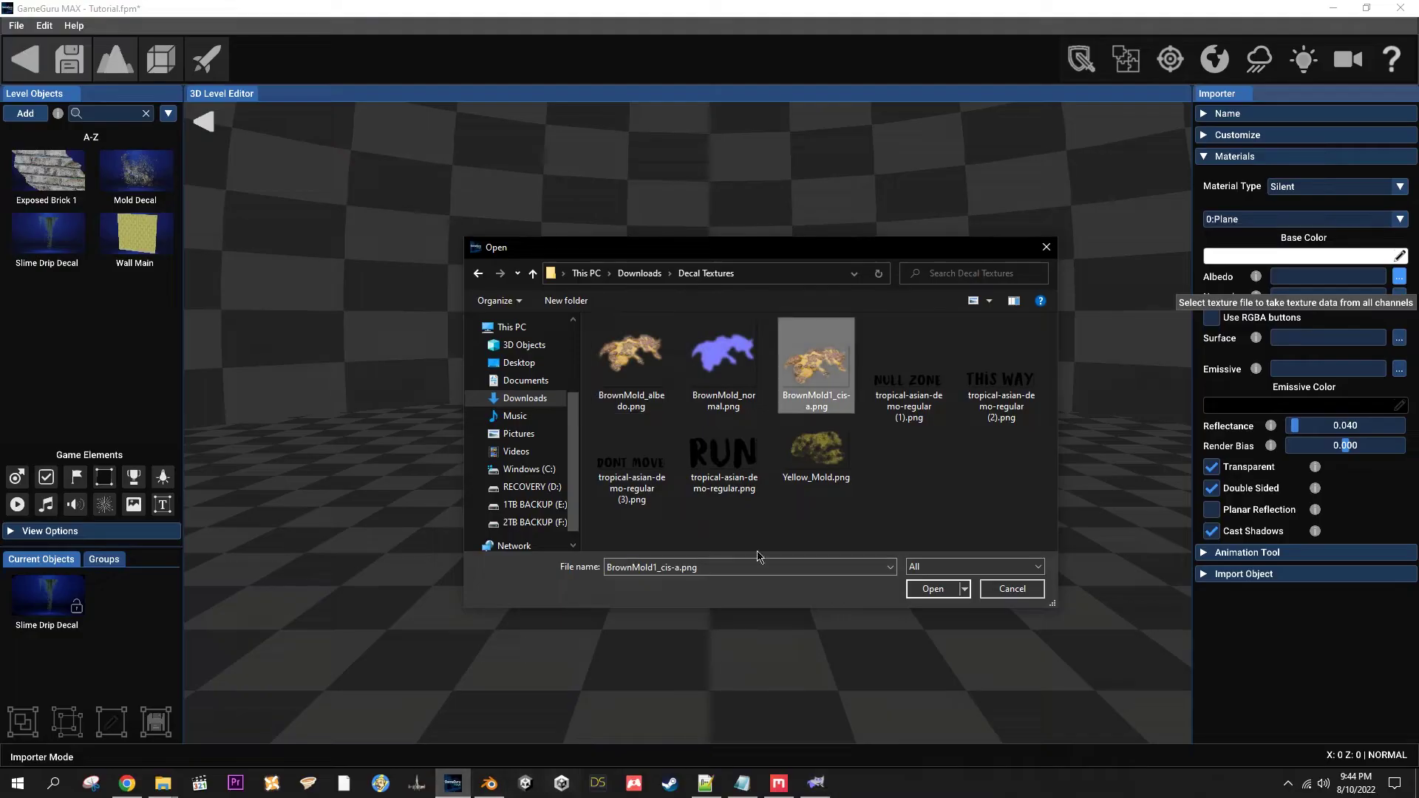
{"action": "left_click", "coordinate": [654, 370]}
{"action": "left_click", "coordinate": [933, 589]}
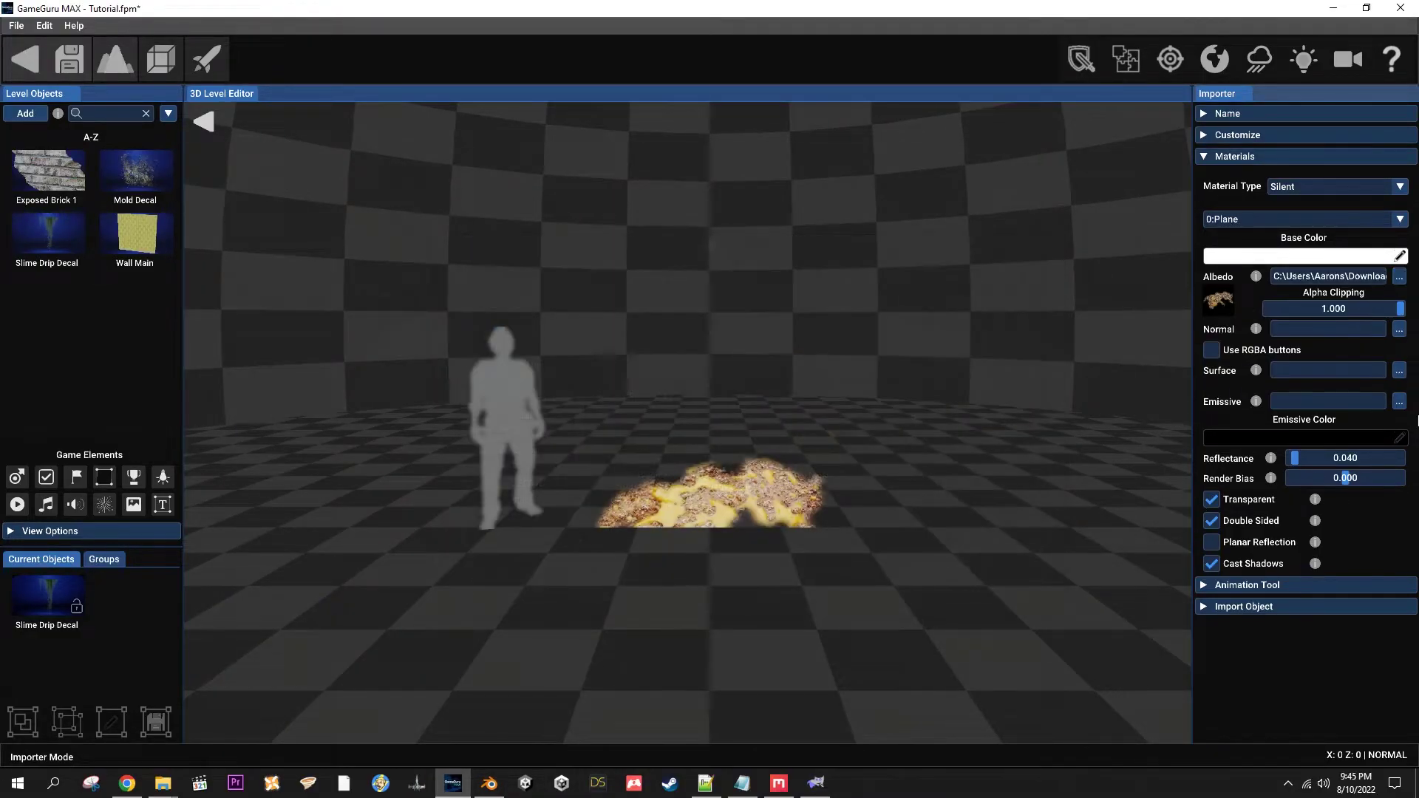
Step: Load the blue normal map PNG into the decal's Normal slot
{"action": "left_click", "coordinate": [1399, 329]}
{"action": "double_click", "coordinate": [741, 373]}
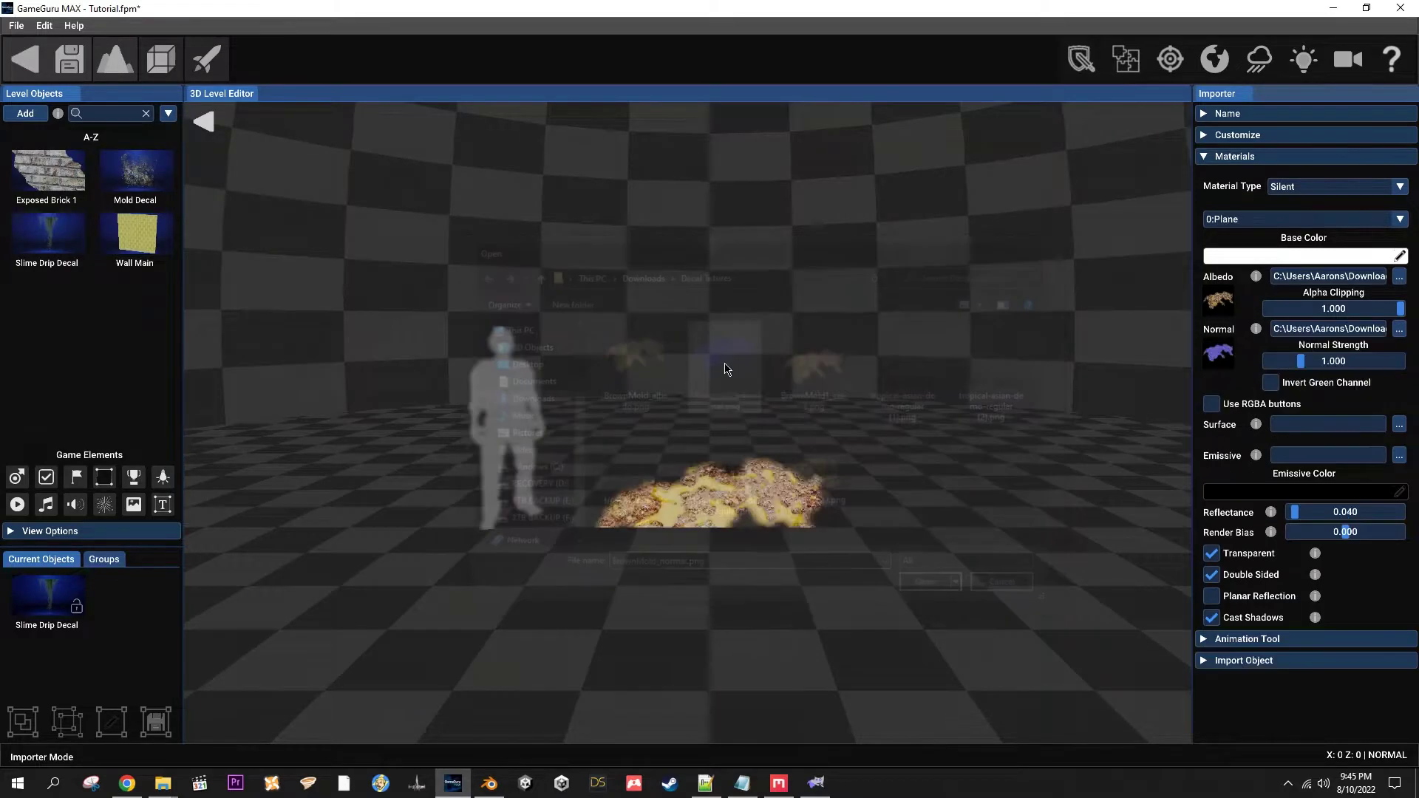
{"action": "scroll", "coordinate": [738, 596], "scroll_direction": "up", "scroll_amount": 3}
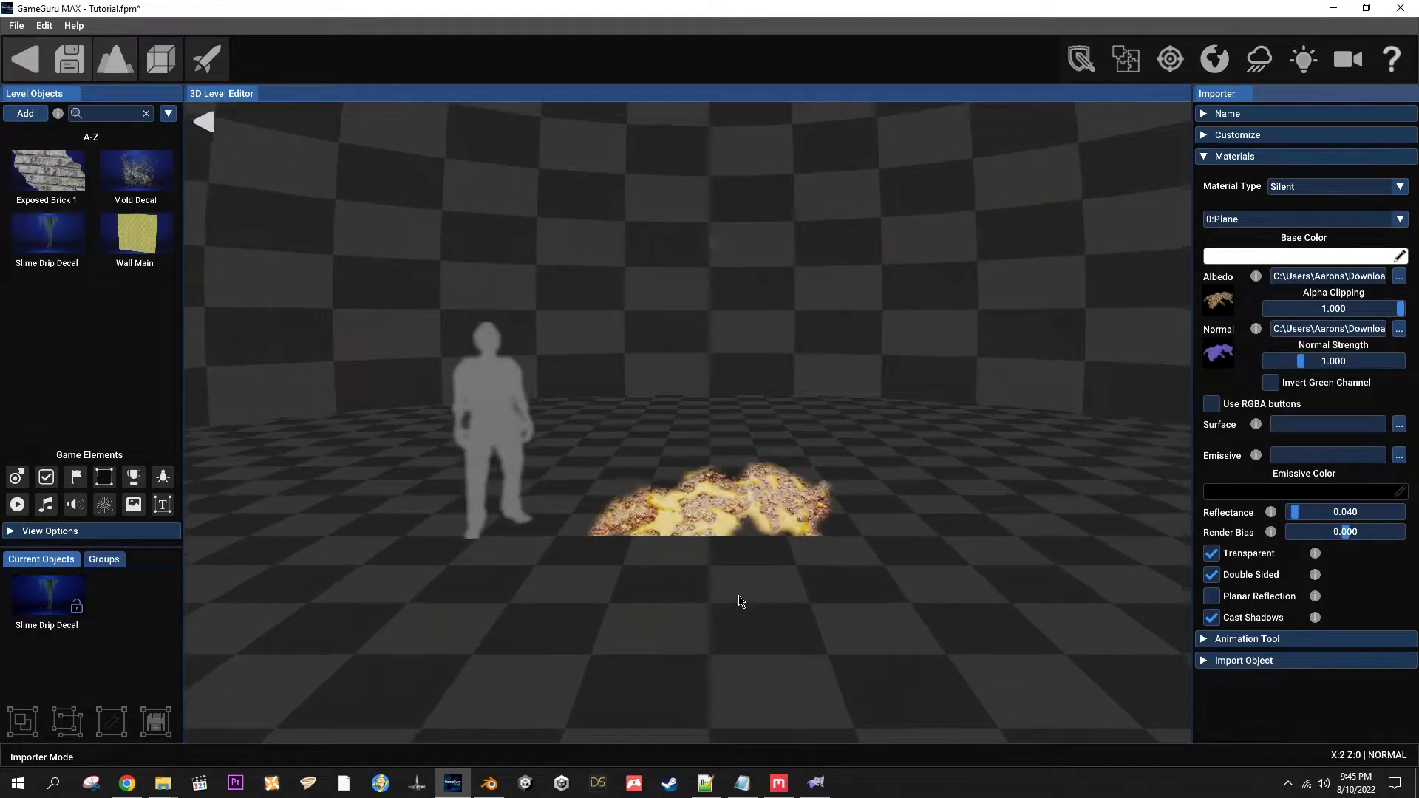
{"action": "scroll", "coordinate": [713, 577], "scroll_direction": "up", "scroll_amount": 2}
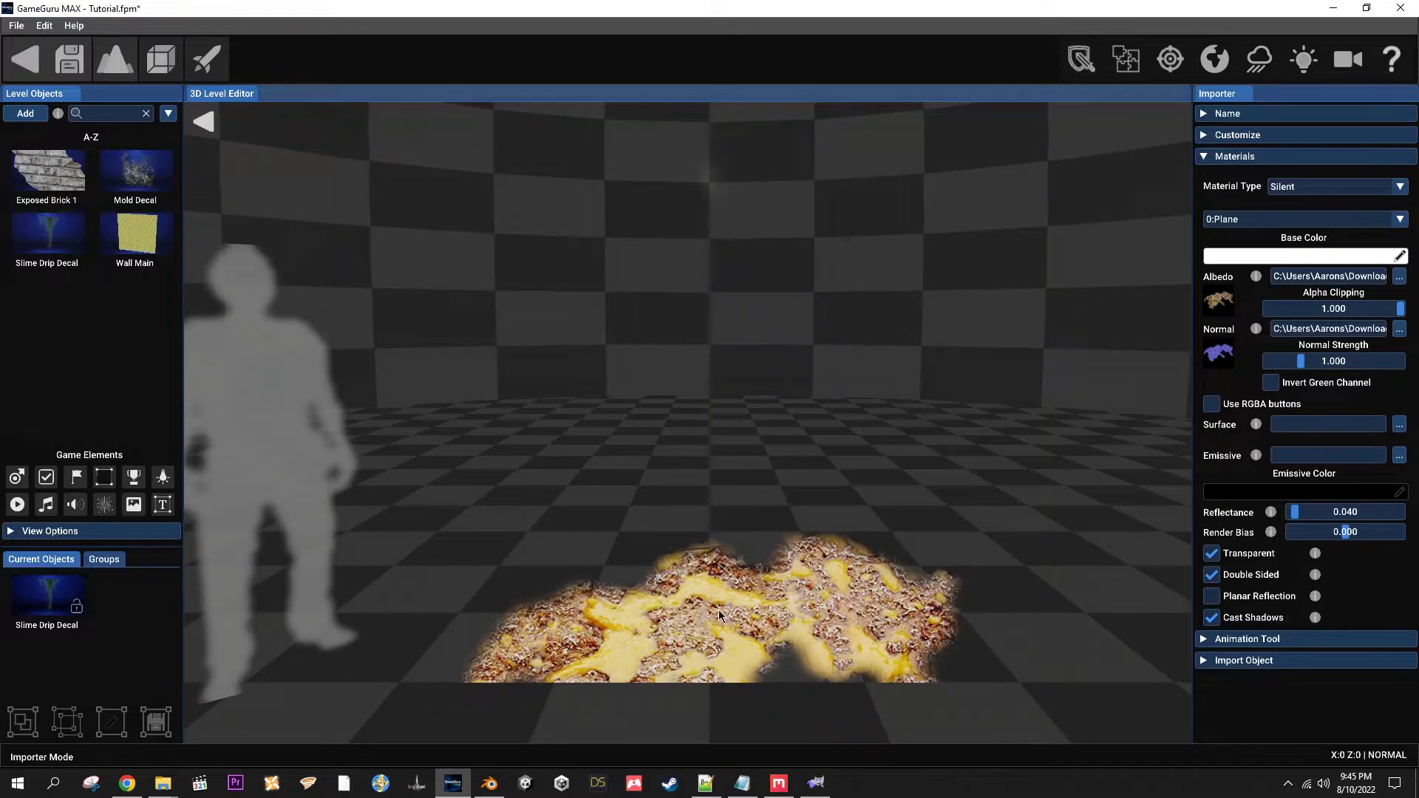
Step: Test the Position Offset Y under Customize, then reset it to 0
{"action": "left_click", "coordinate": [1272, 133]}
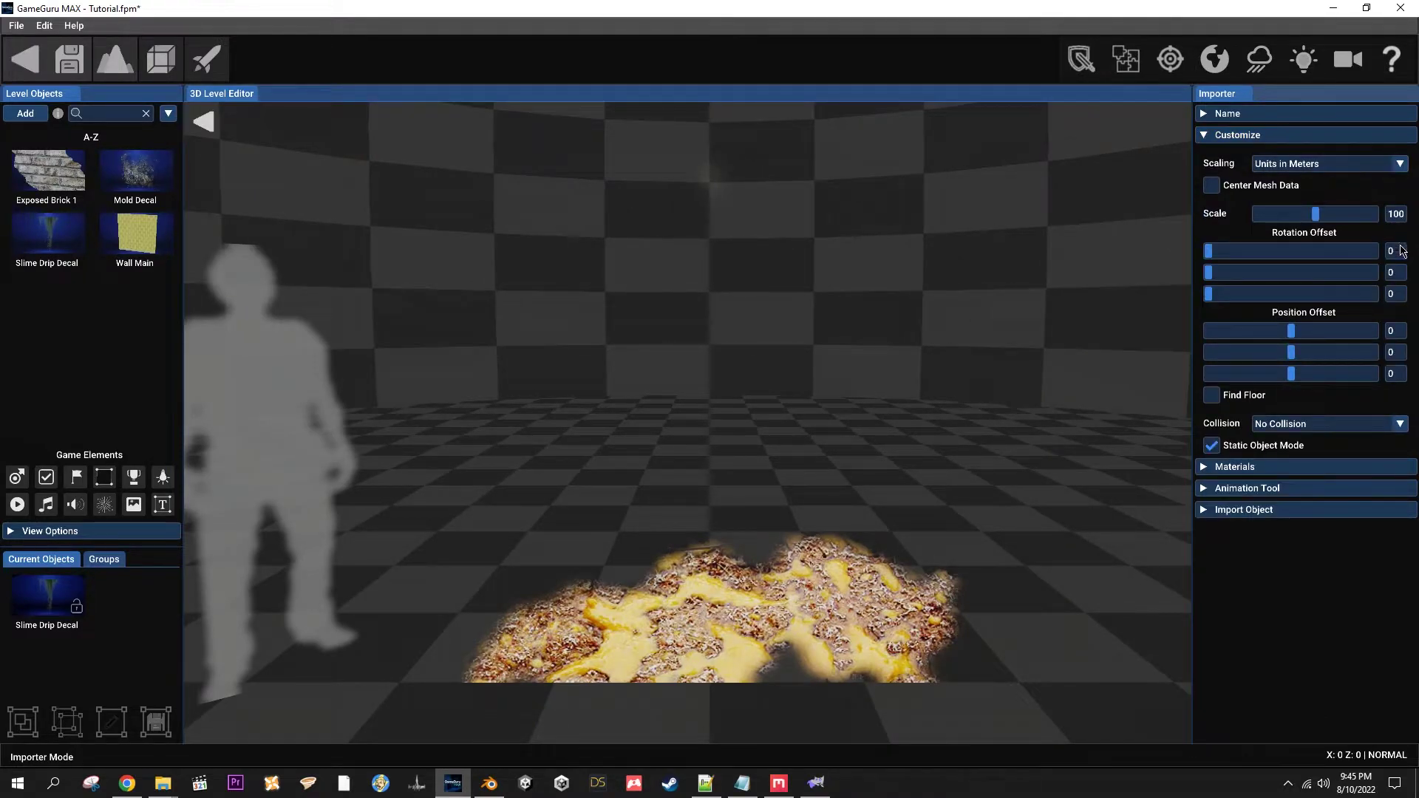
{"action": "left_click_drag", "start_coordinate": [1291, 352], "coordinate": [1296, 355]}
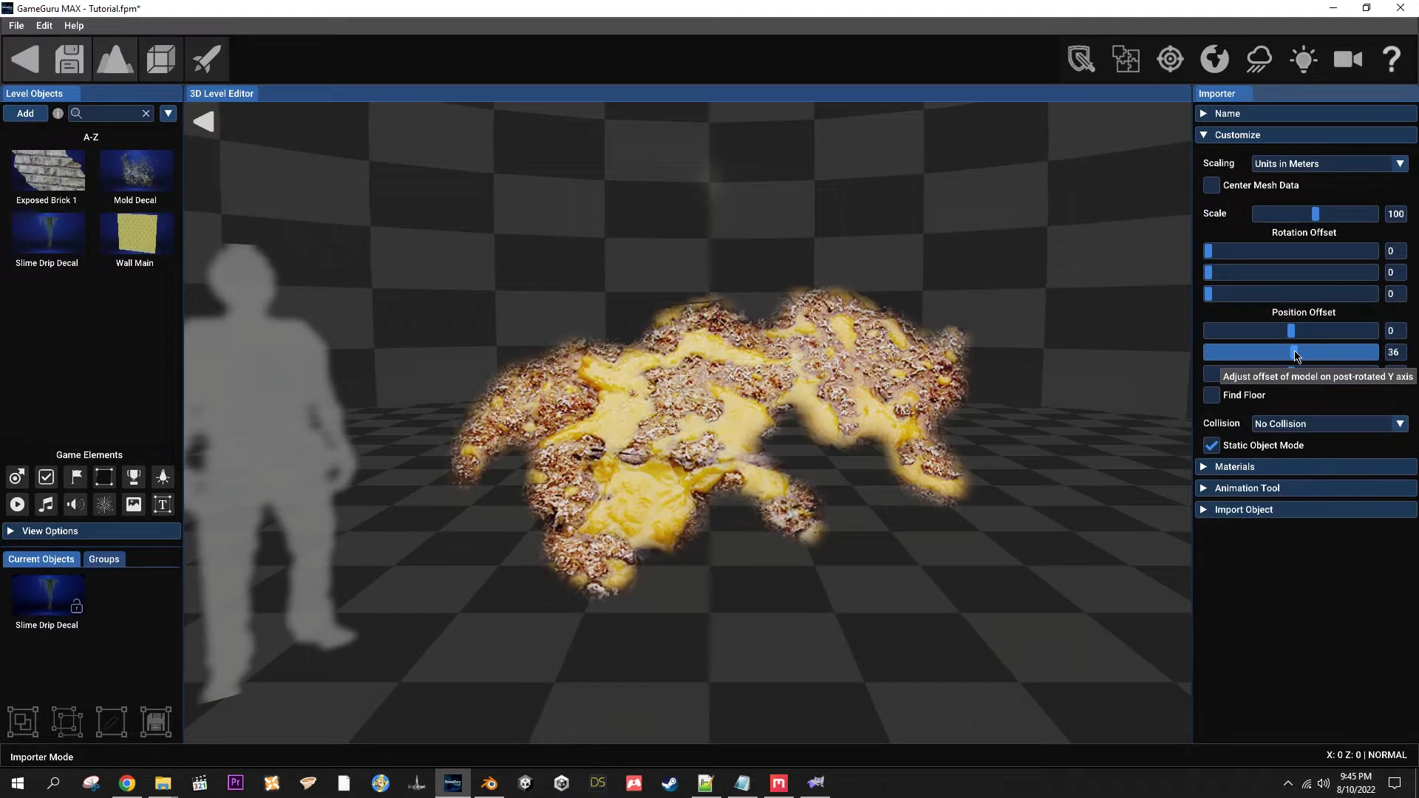
{"action": "left_click", "coordinate": [1394, 353]}
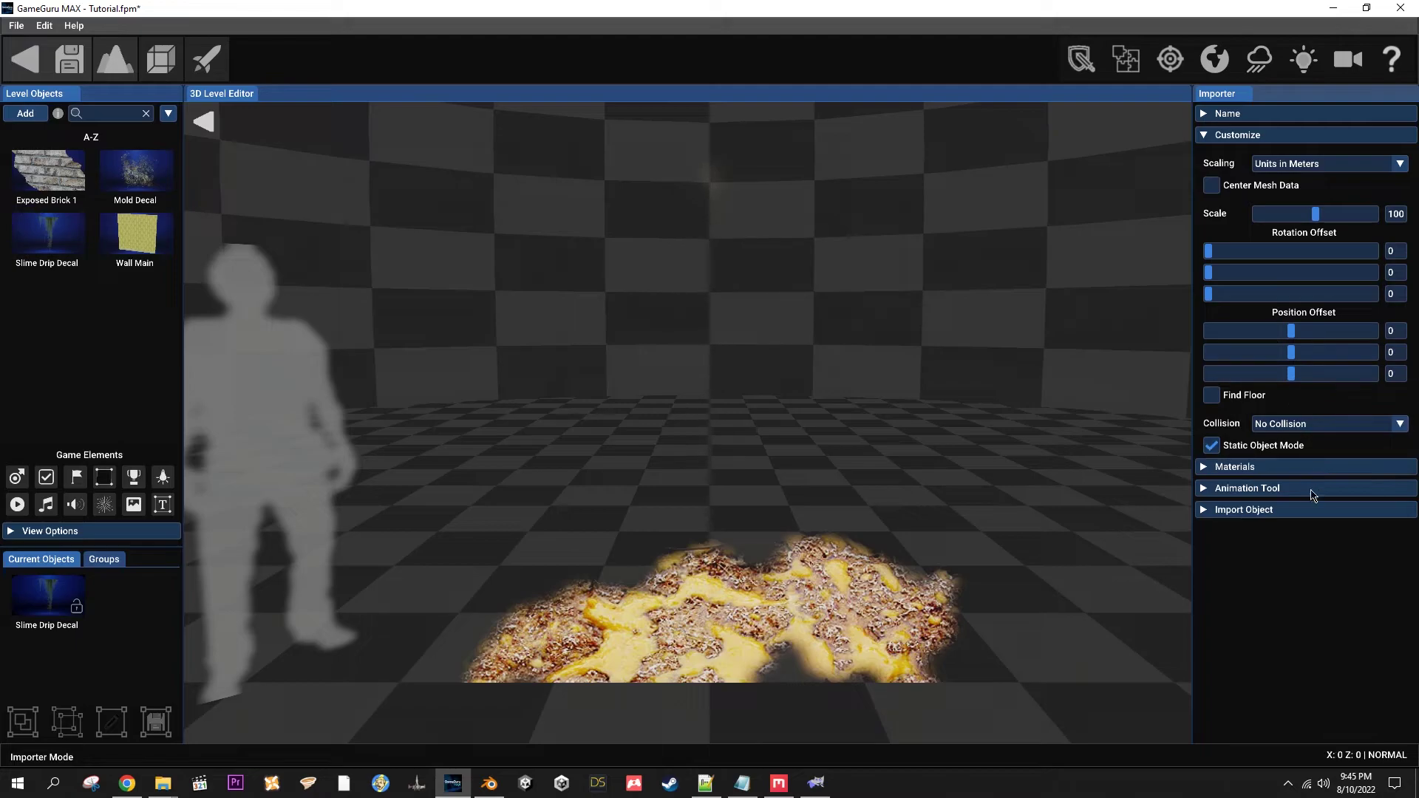
{"action": "left_click", "coordinate": [1260, 466]}
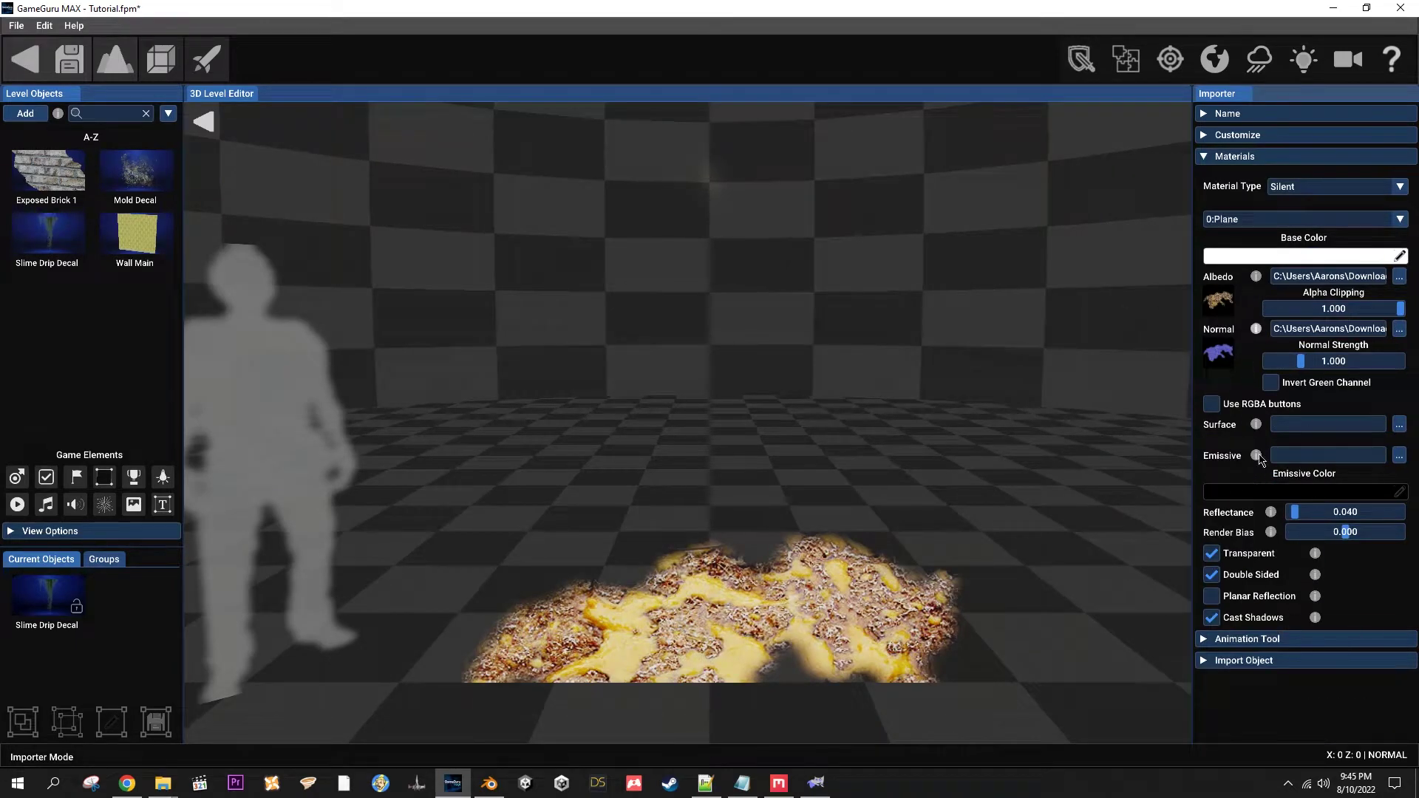
{"action": "left_click", "coordinate": [1258, 111]}
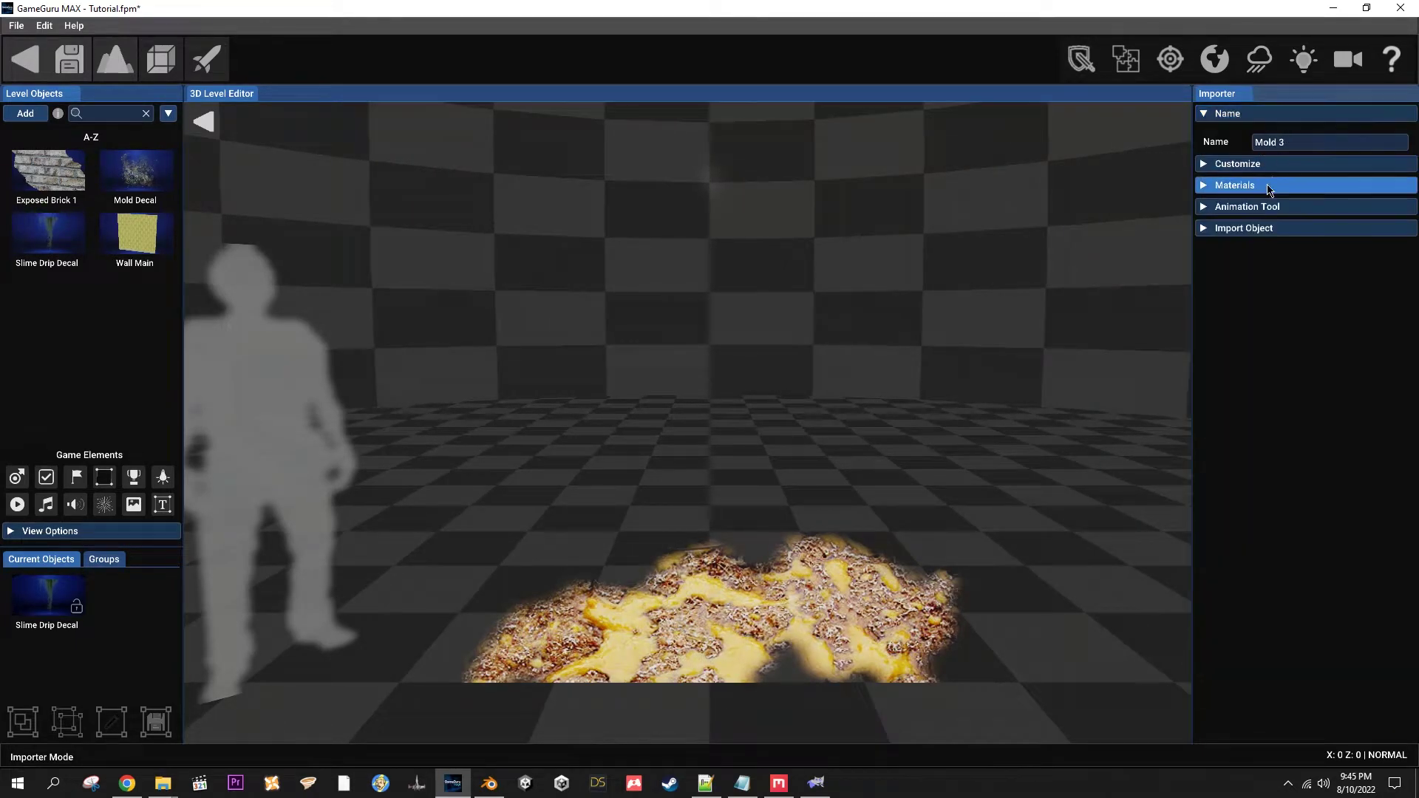
{"action": "left_click", "coordinate": [1268, 165]}
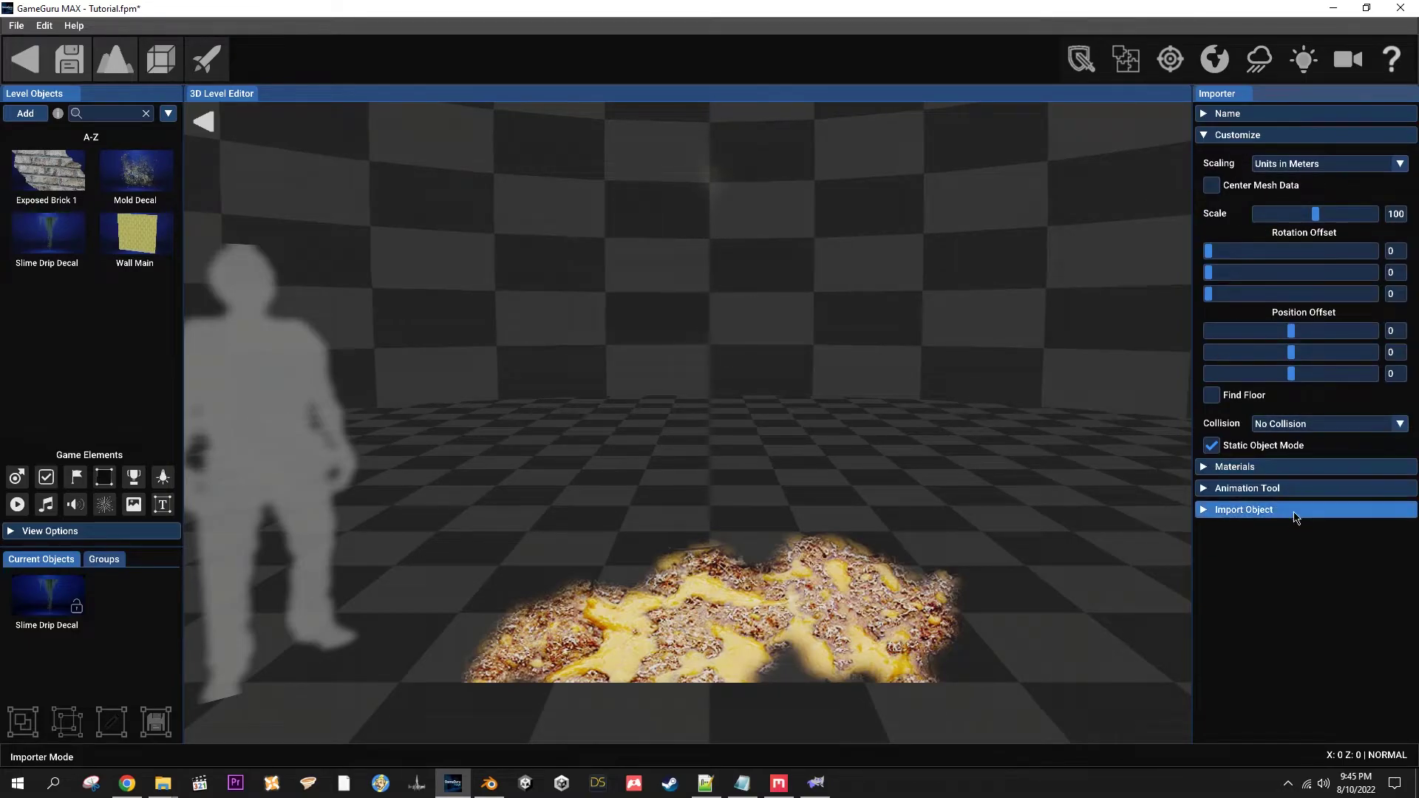
{"action": "left_click", "coordinate": [1235, 510]}
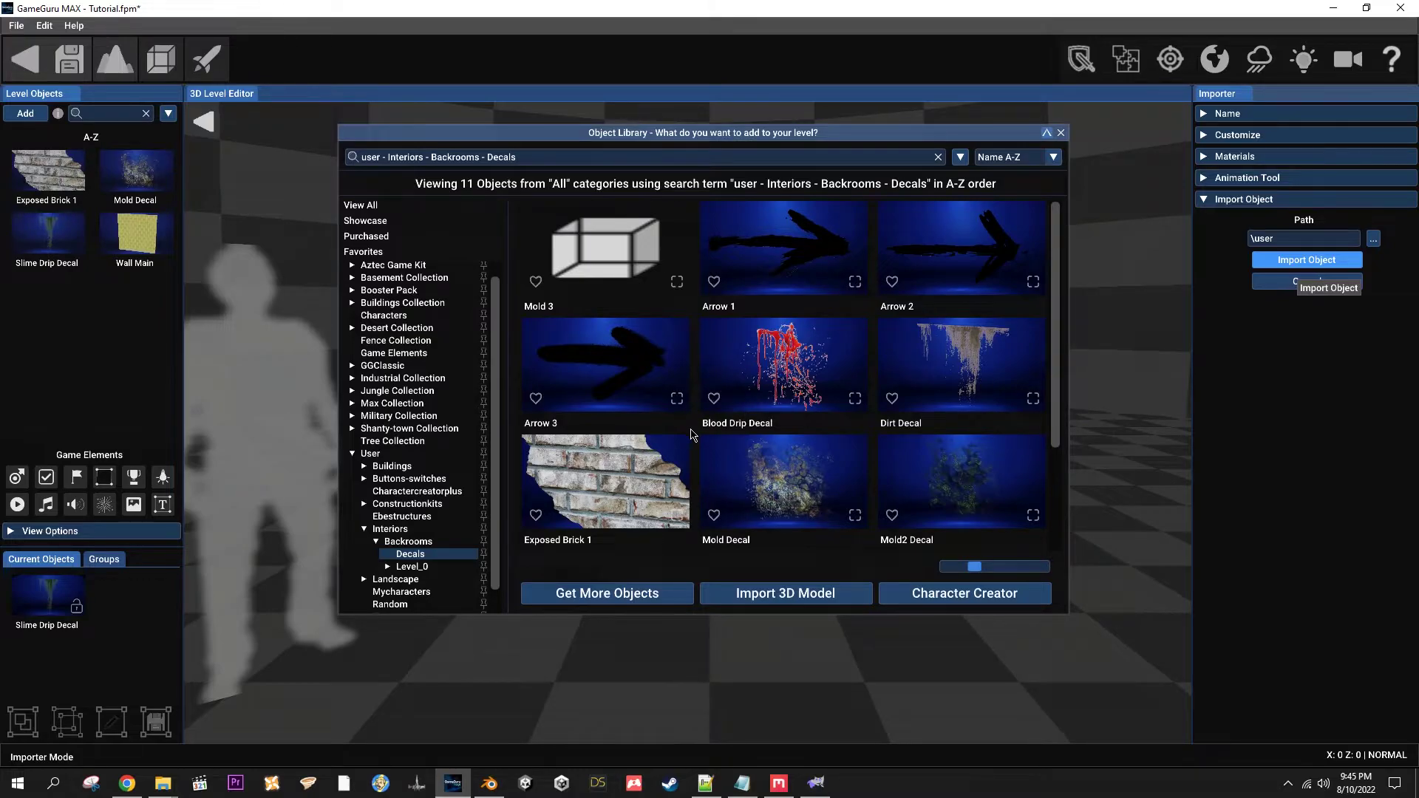
{"action": "left_click", "coordinate": [716, 405]}
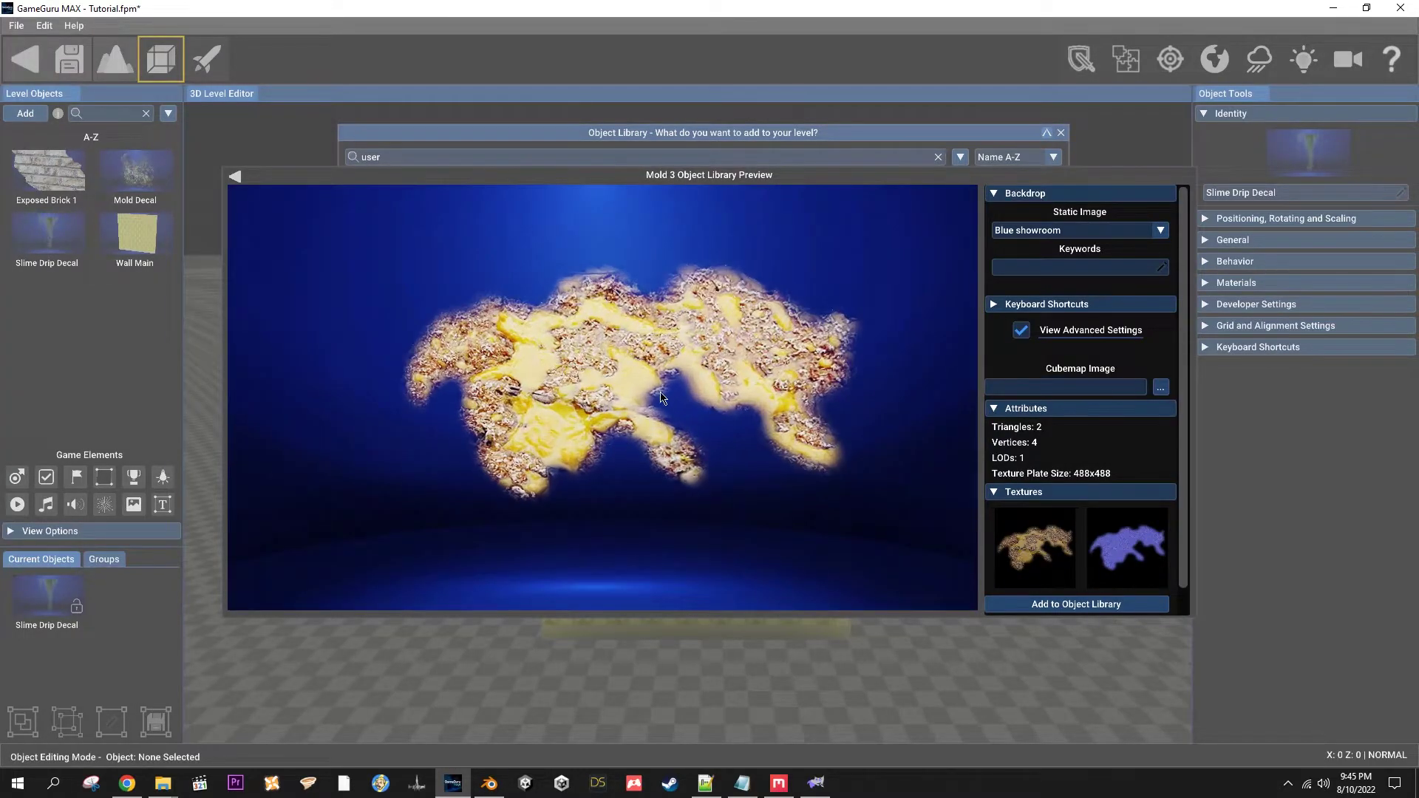
{"action": "scroll", "coordinate": [654, 431], "scroll_direction": "up", "scroll_amount": 2}
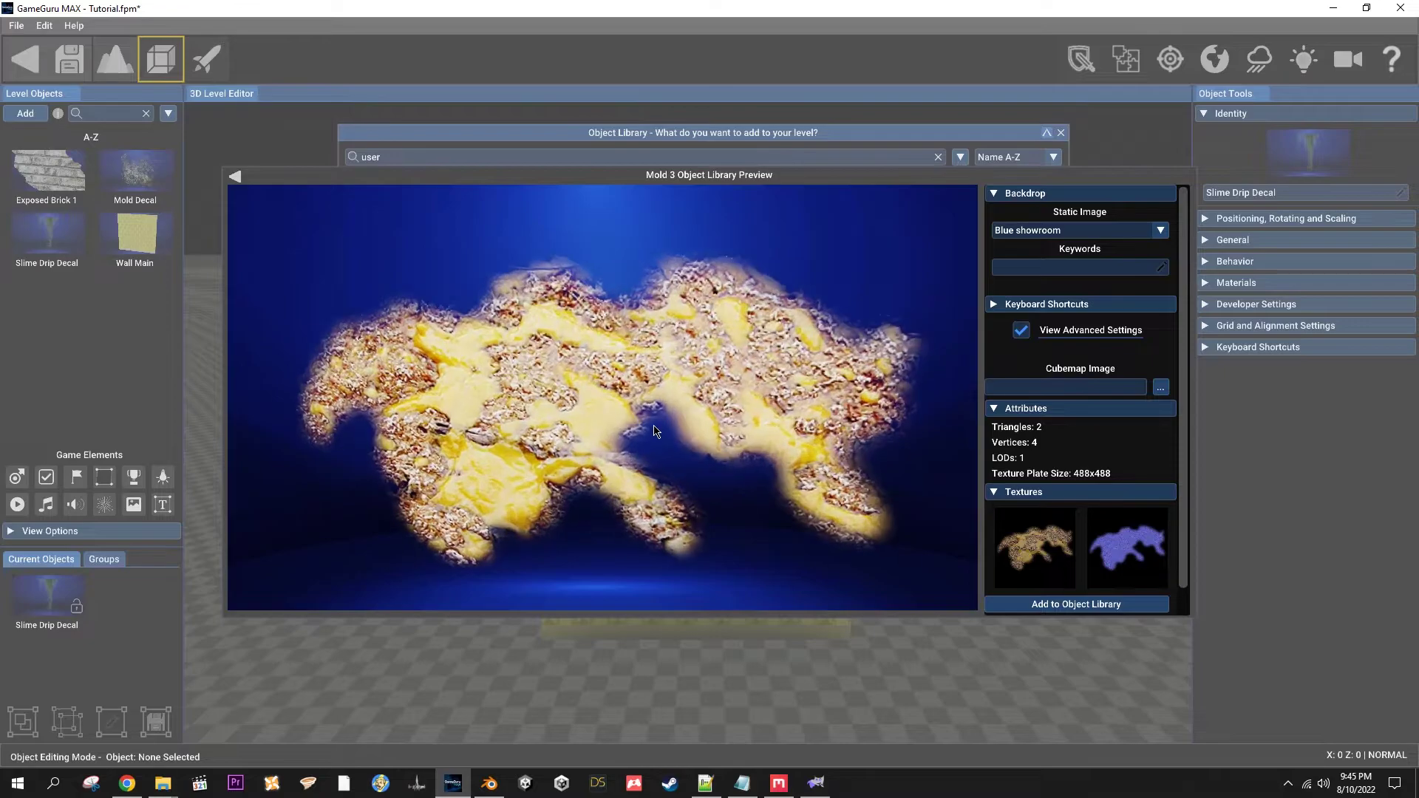
{"action": "mouse_move", "coordinate": [1035, 543]}
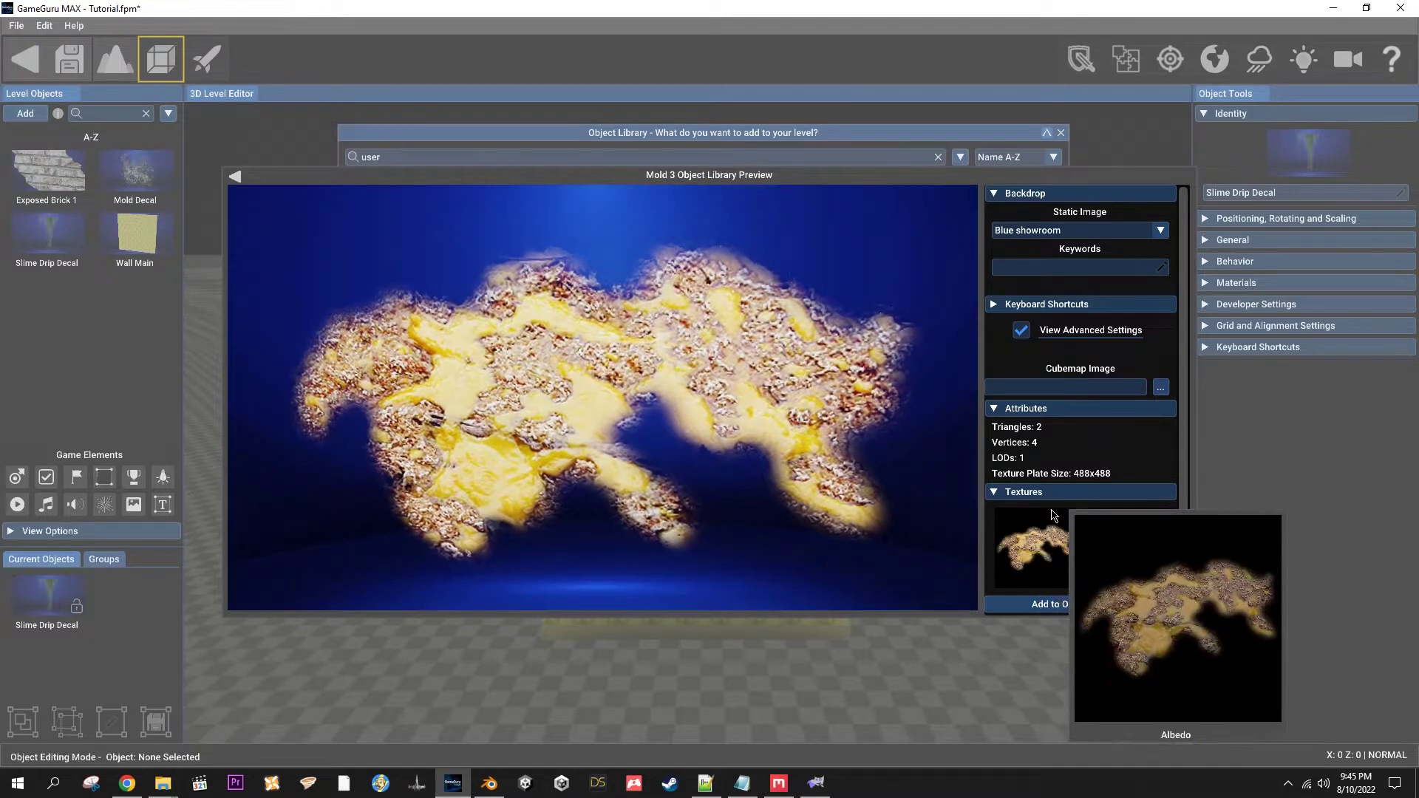
{"action": "scroll", "coordinate": [1042, 550], "scroll_direction": "down", "scroll_amount": 1}
Step: Pick Mold 3 from the Object Library and place it on the lower wall
{"action": "left_click", "coordinate": [1063, 575]}
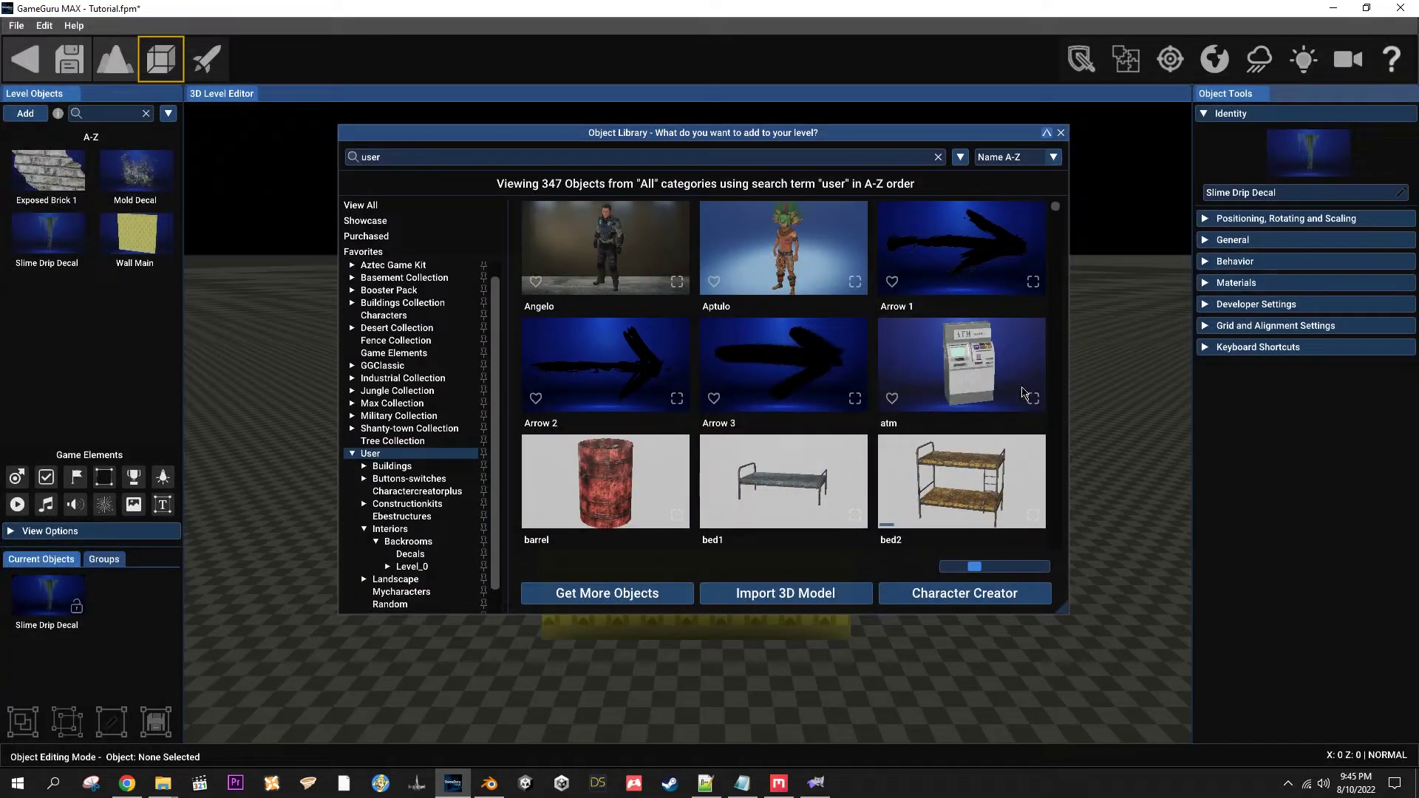
{"action": "left_click_drag", "start_coordinate": [1056, 207], "coordinate": [1065, 551]}
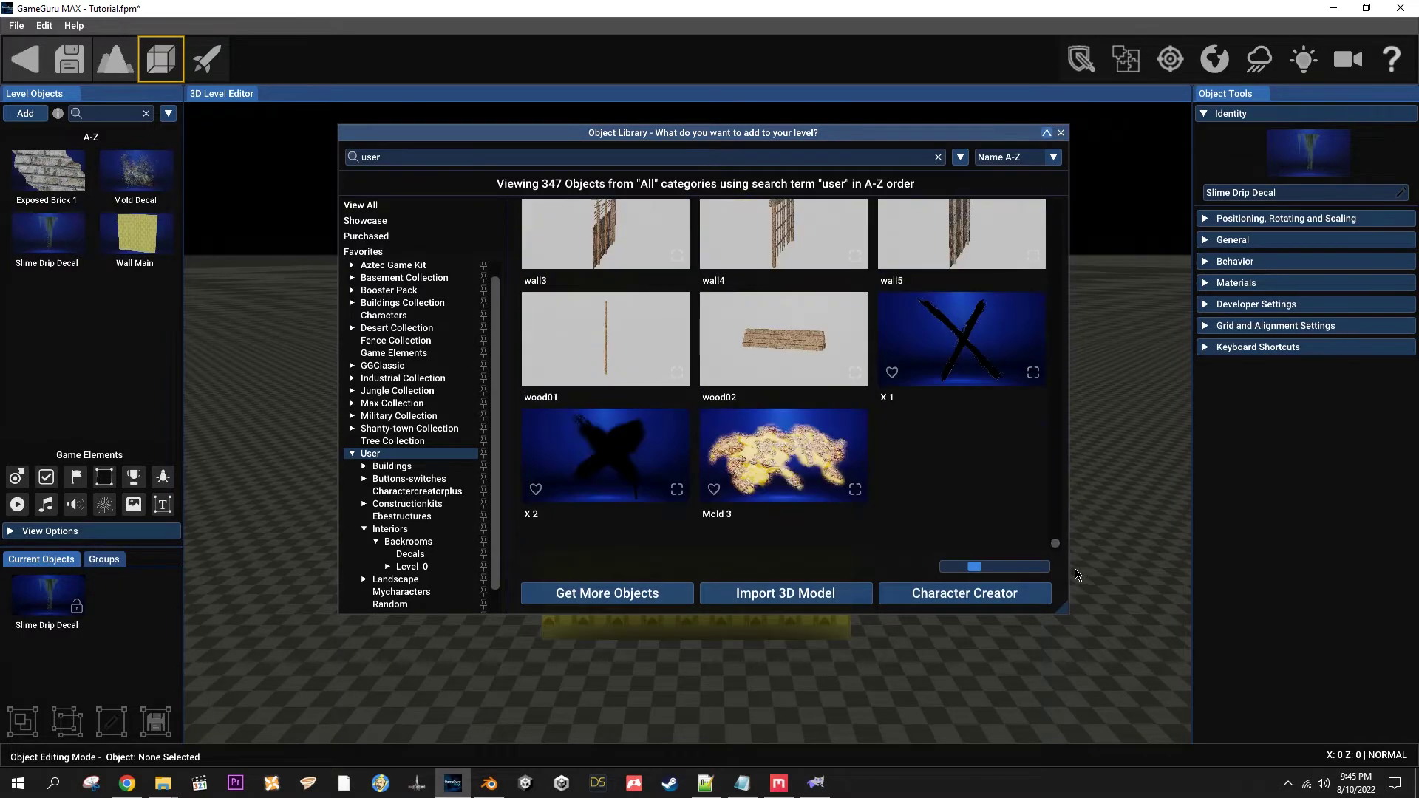
{"action": "left_click", "coordinate": [754, 447]}
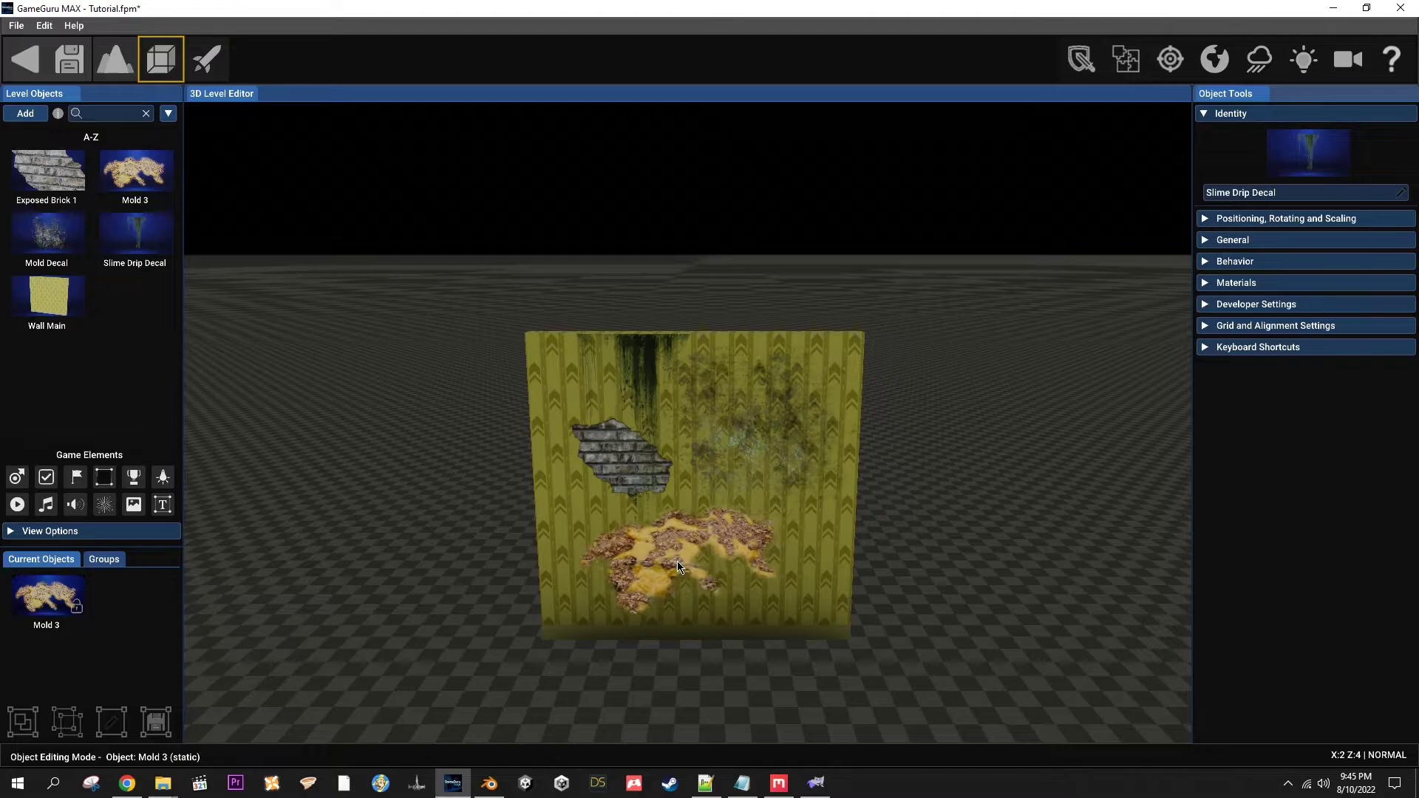
{"action": "left_click", "coordinate": [723, 618]}
Step: Discard the extra Mold 3 copy from level objects onto the trash icon
{"action": "scroll", "coordinate": [707, 570], "scroll_direction": "up", "scroll_amount": 2}
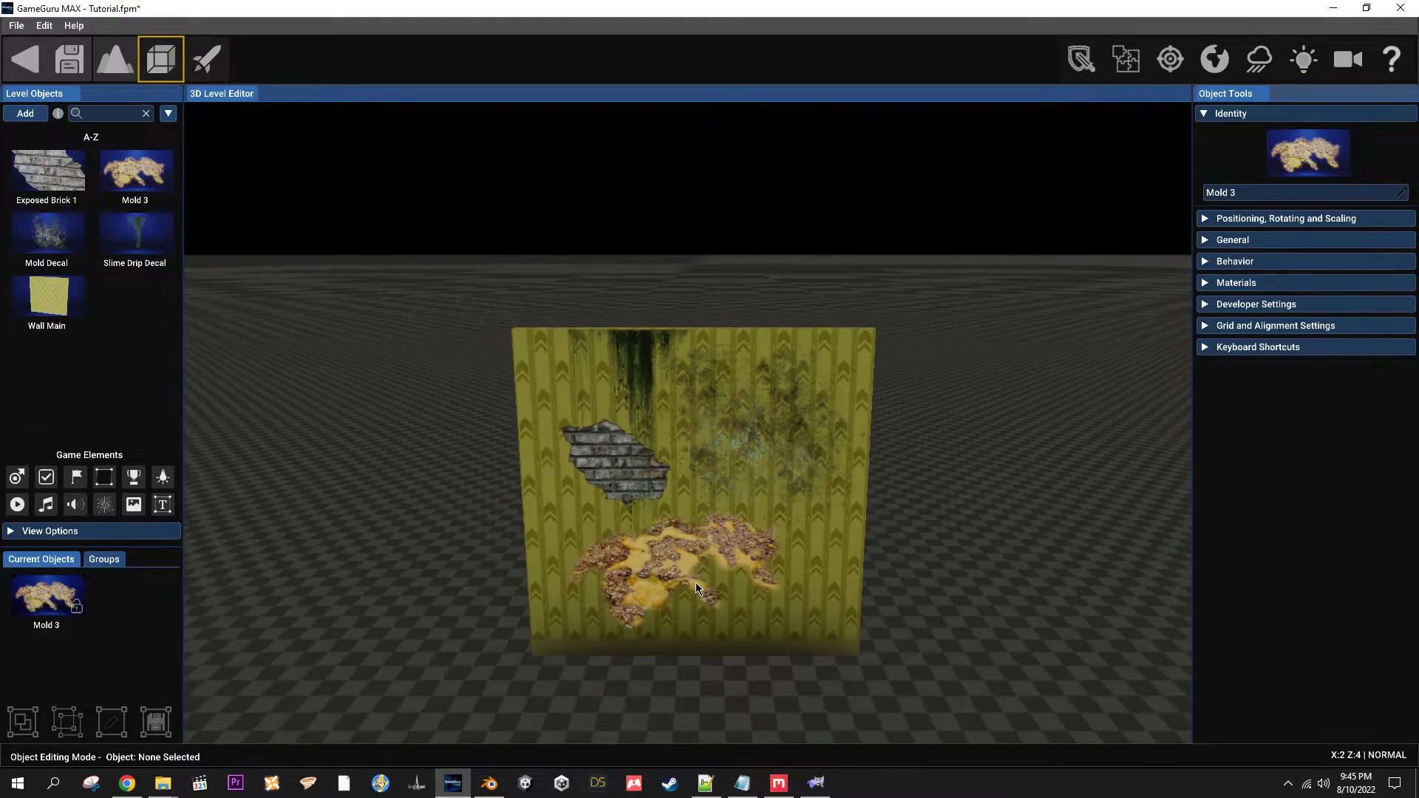
{"action": "left_click", "coordinate": [135, 172]}
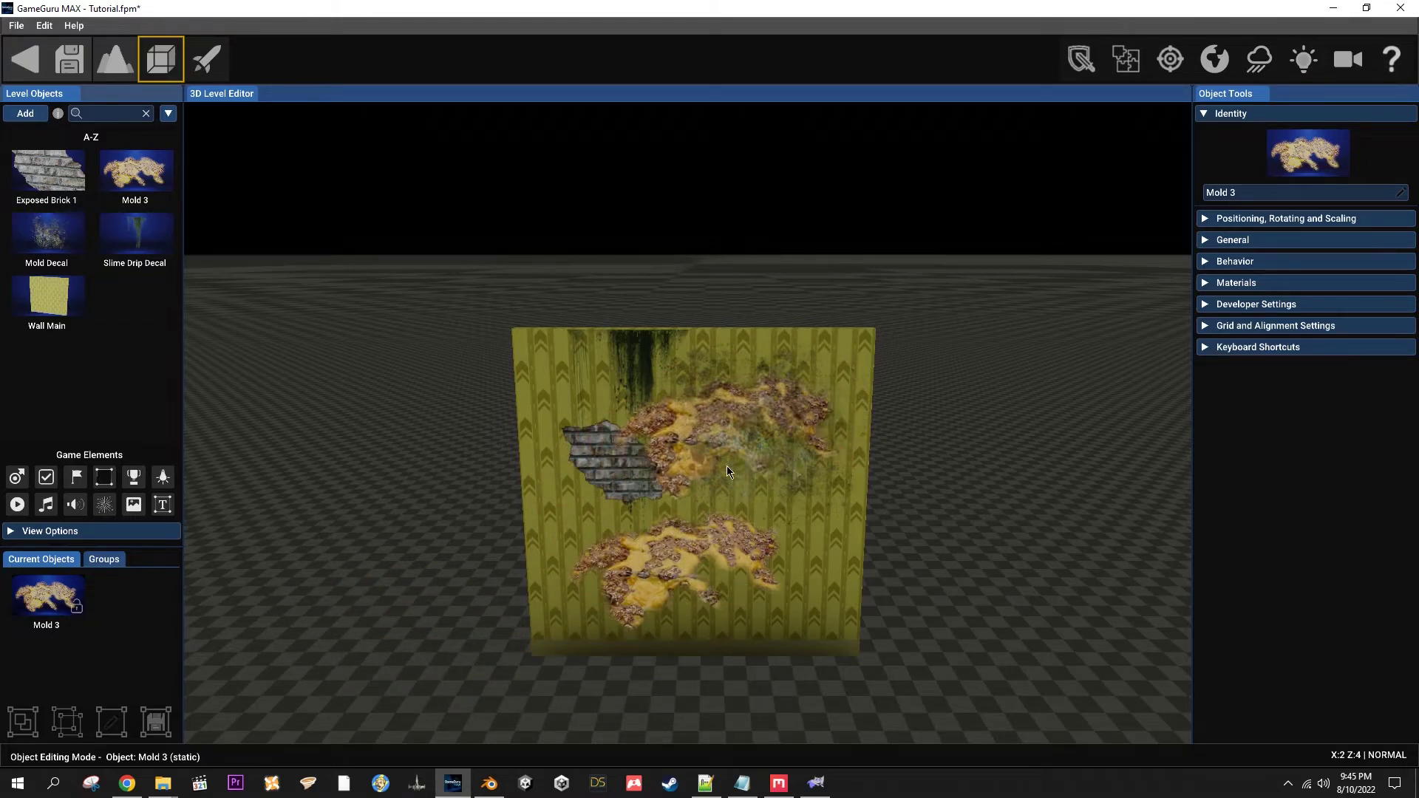
{"action": "left_click", "coordinate": [144, 370]}
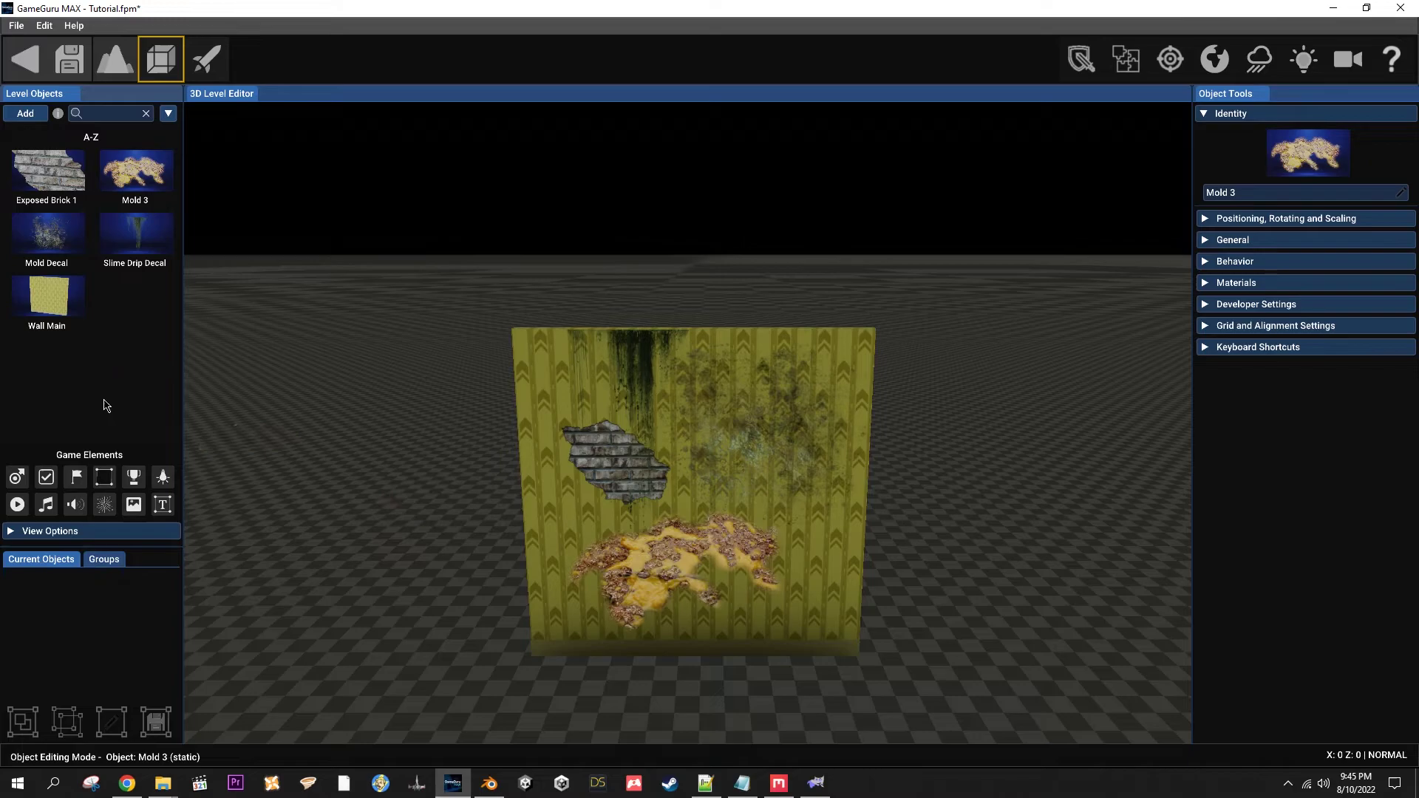
Step: Open Mold 3.fpe from the entitybank user folder in Notepad++
{"action": "mouse_move", "coordinate": [163, 785]}
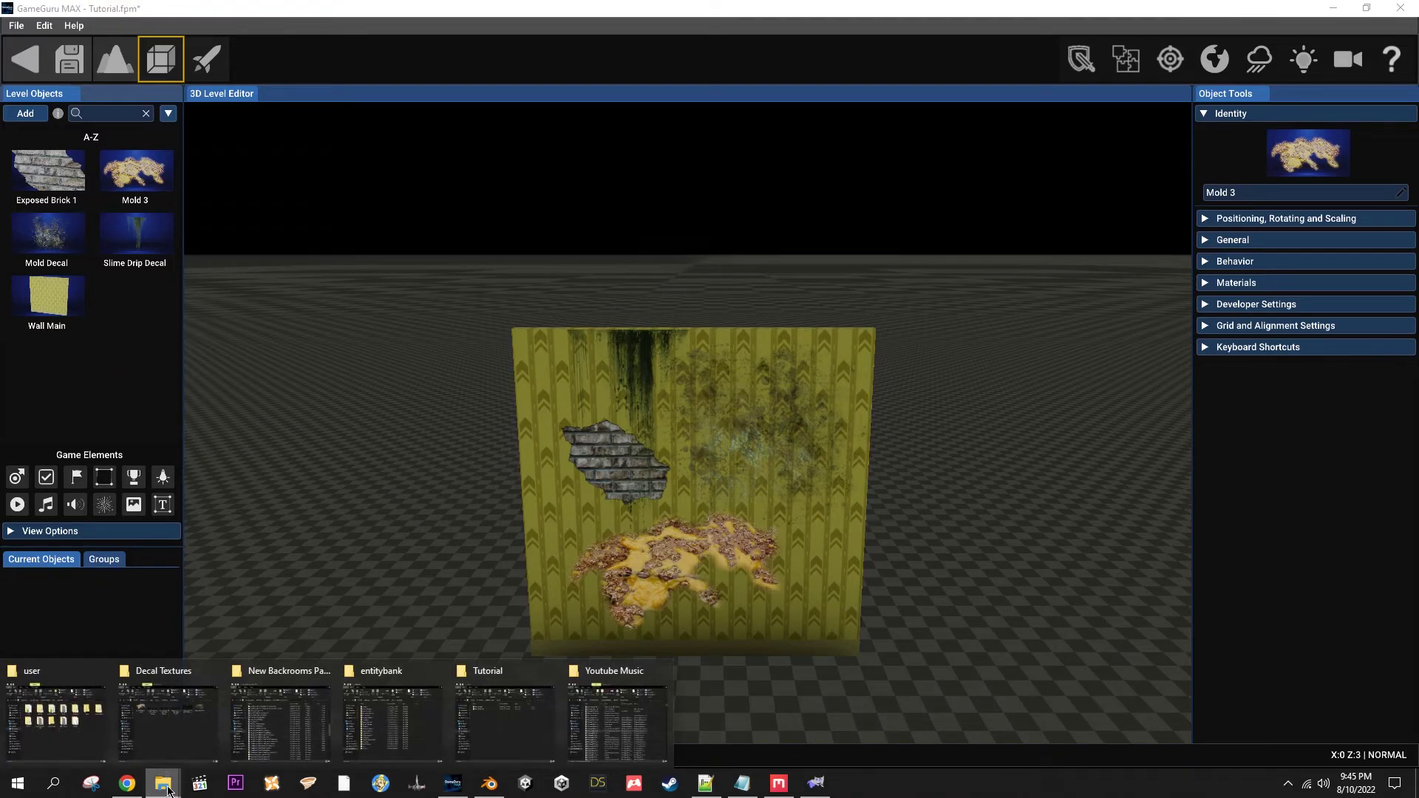
{"action": "left_click", "coordinate": [73, 727]}
{"action": "left_click", "coordinate": [73, 726]}
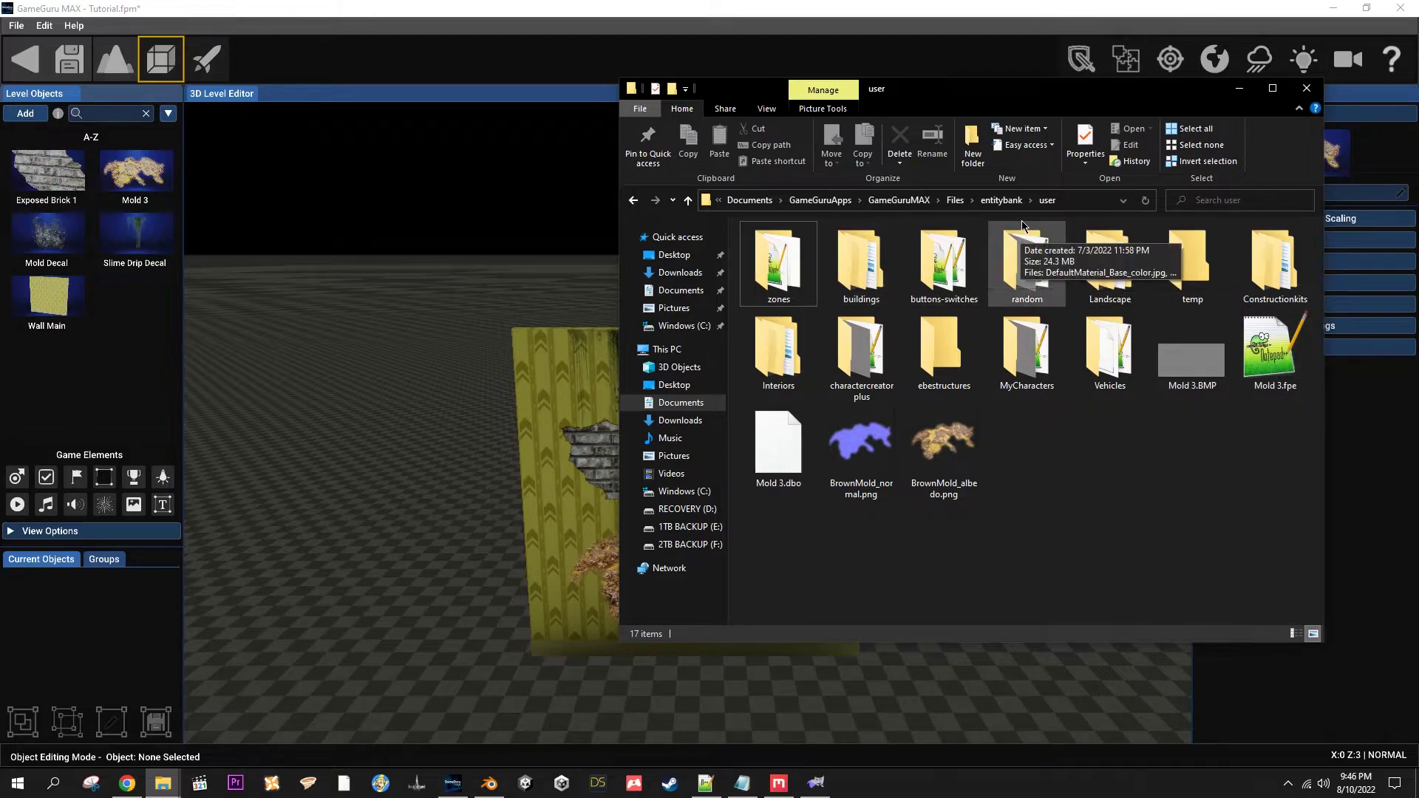
{"action": "double_click", "coordinate": [1262, 370]}
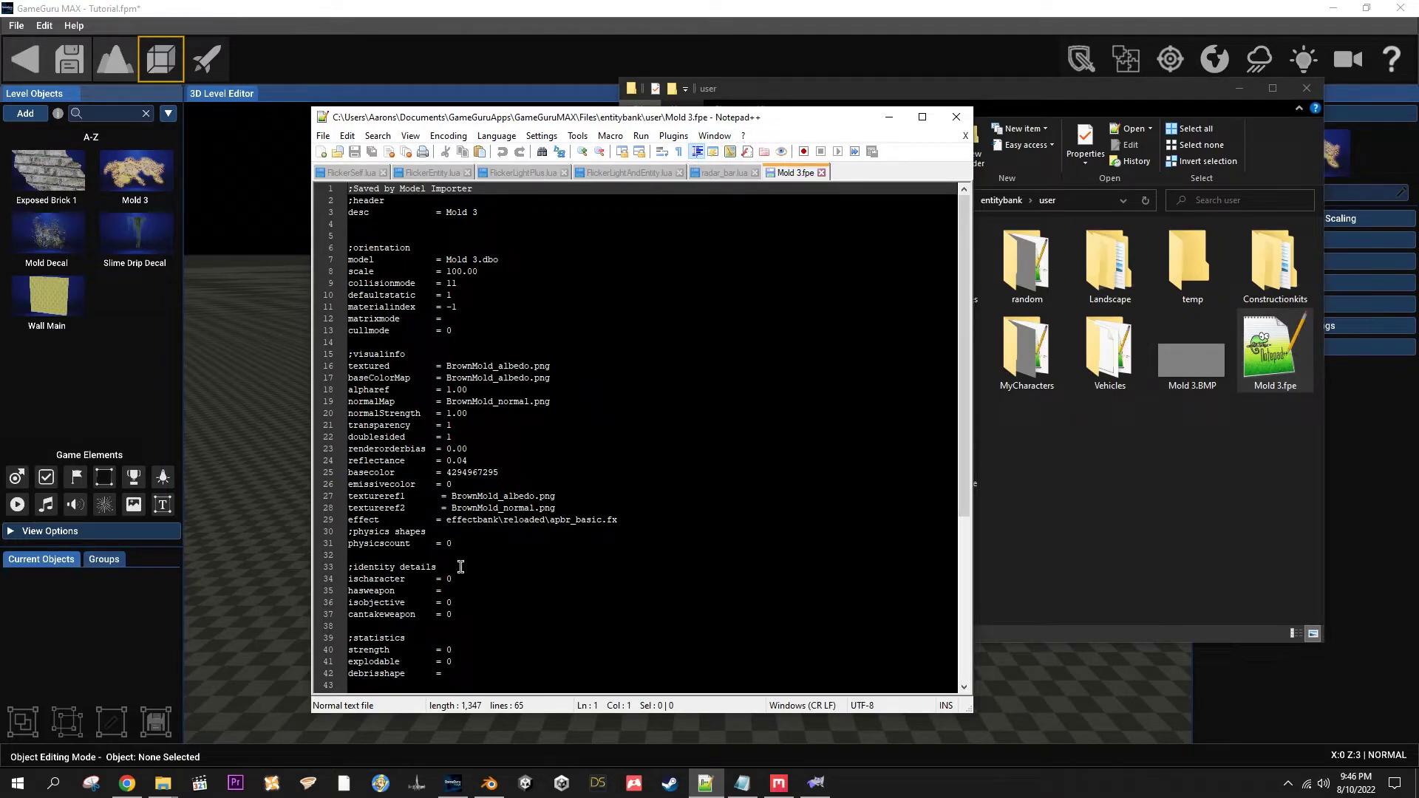
Step: Replace identity lines 34–37 with 'forwardfacing = 1' and save Mold 3.fpe
{"action": "scroll", "coordinate": [461, 567], "scroll_direction": "down", "scroll_amount": 1}
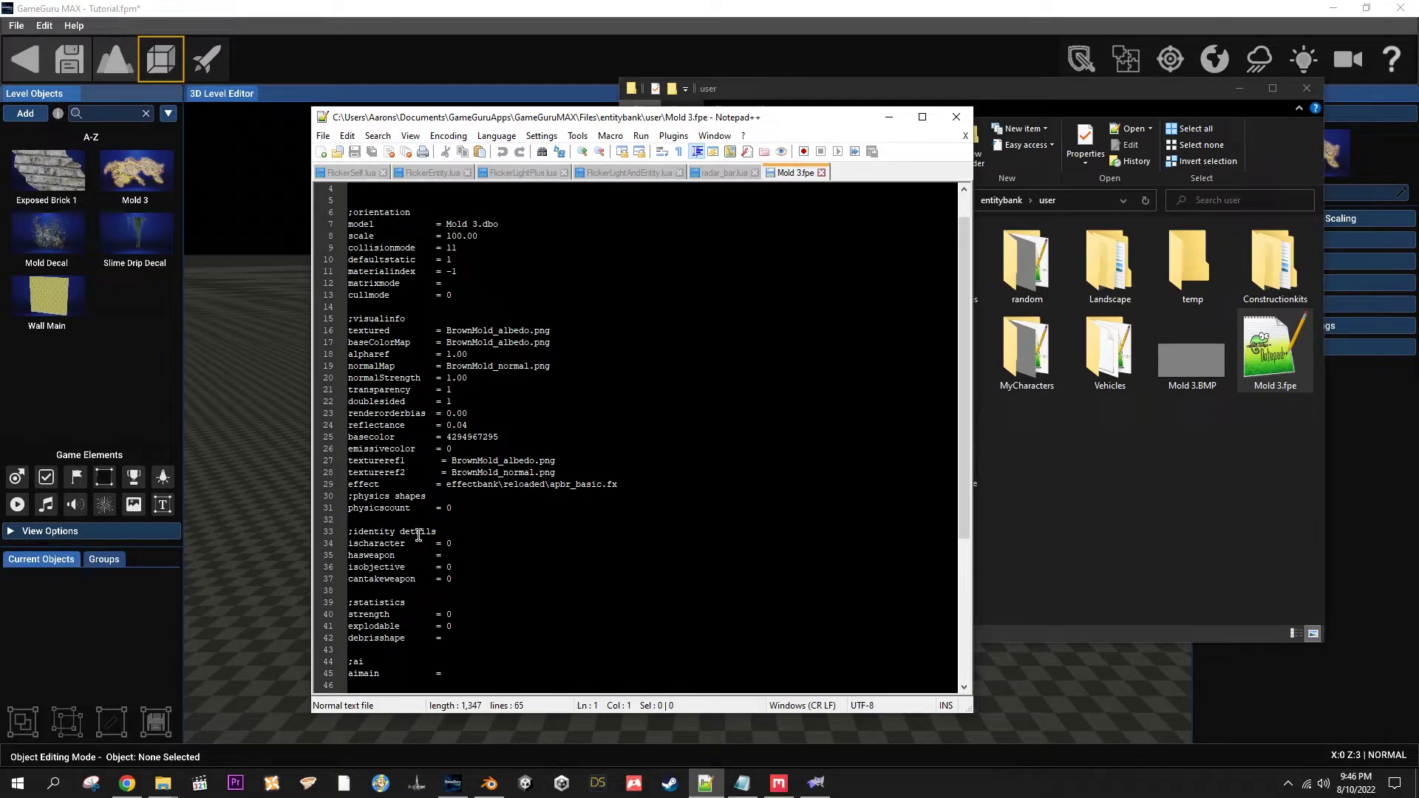
{"action": "left_click_drag", "start_coordinate": [452, 579], "coordinate": [328, 544]}
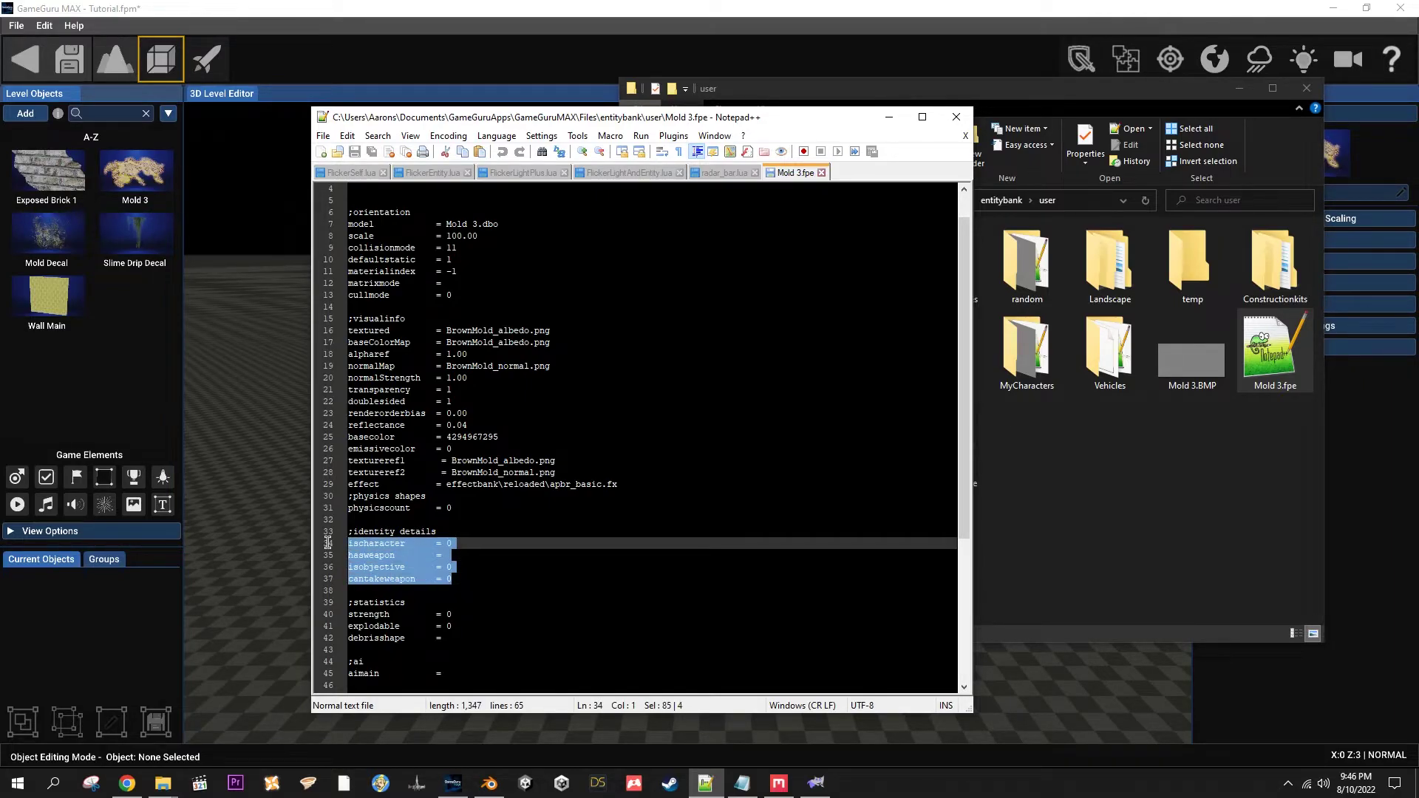
{"action": "key", "text": "Delete"}
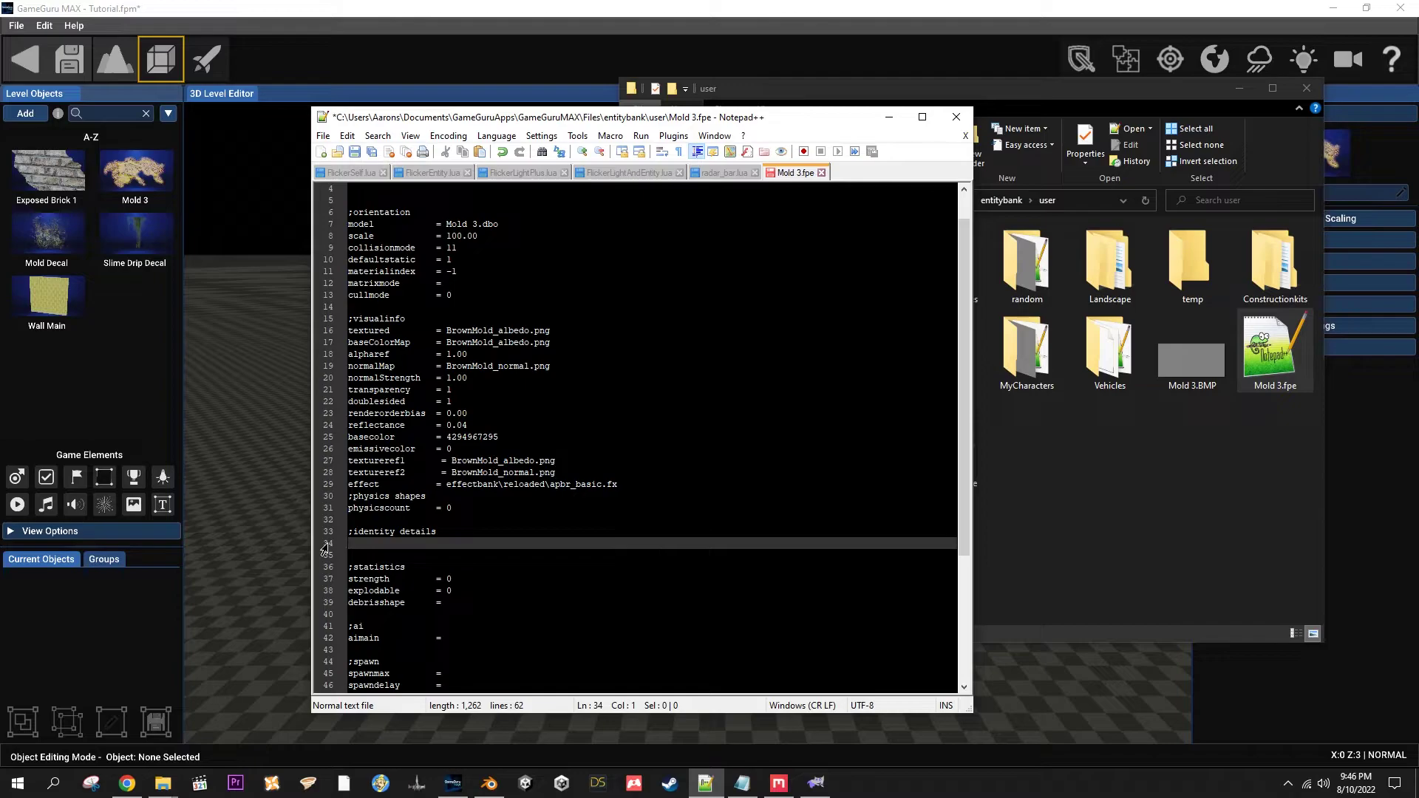
{"action": "type", "text": "forwardfacing    = 1"}
{"action": "left_click", "coordinate": [355, 151]}
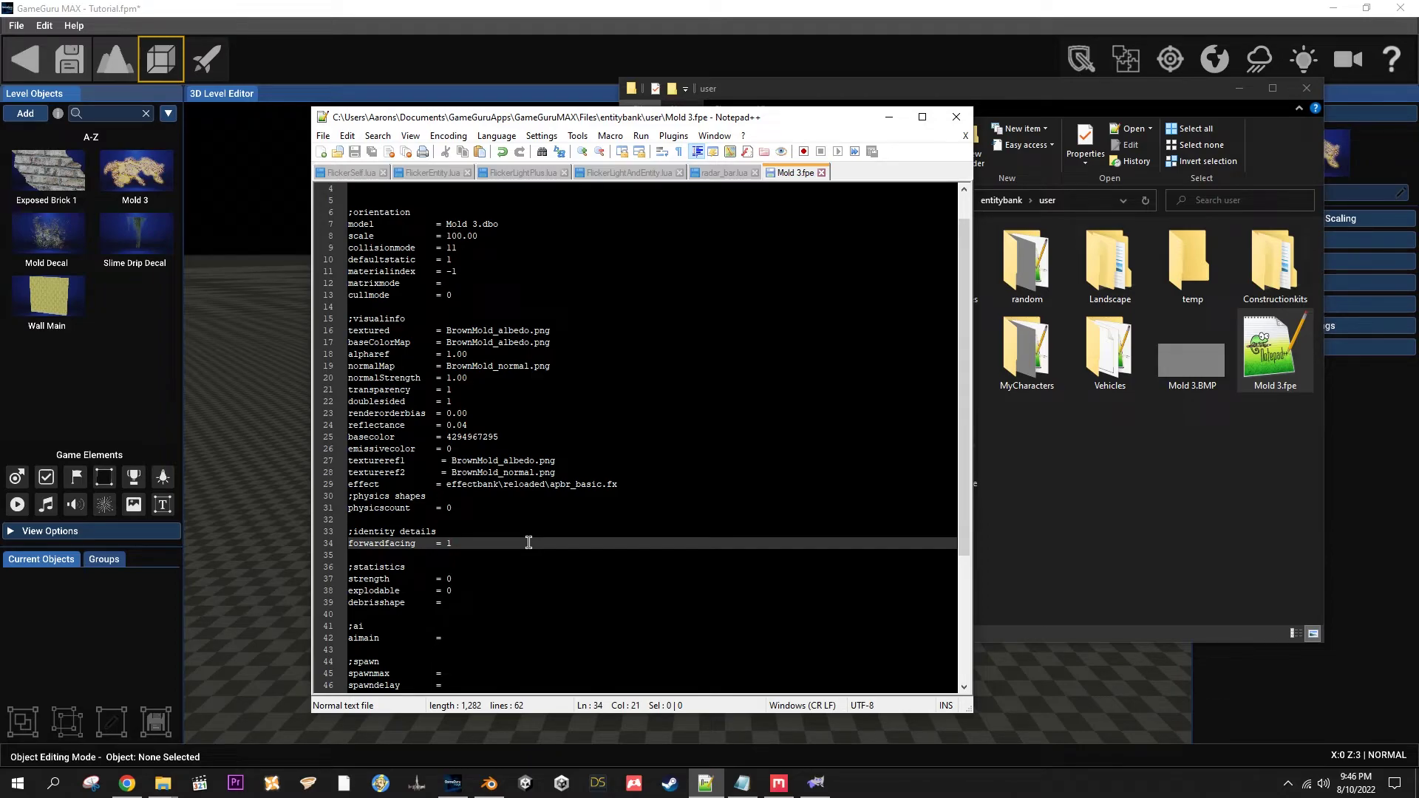
Step: Close Mold 3.fpe and reload the Tutorial level from the storyboard without saving
{"action": "left_click", "coordinate": [821, 173]}
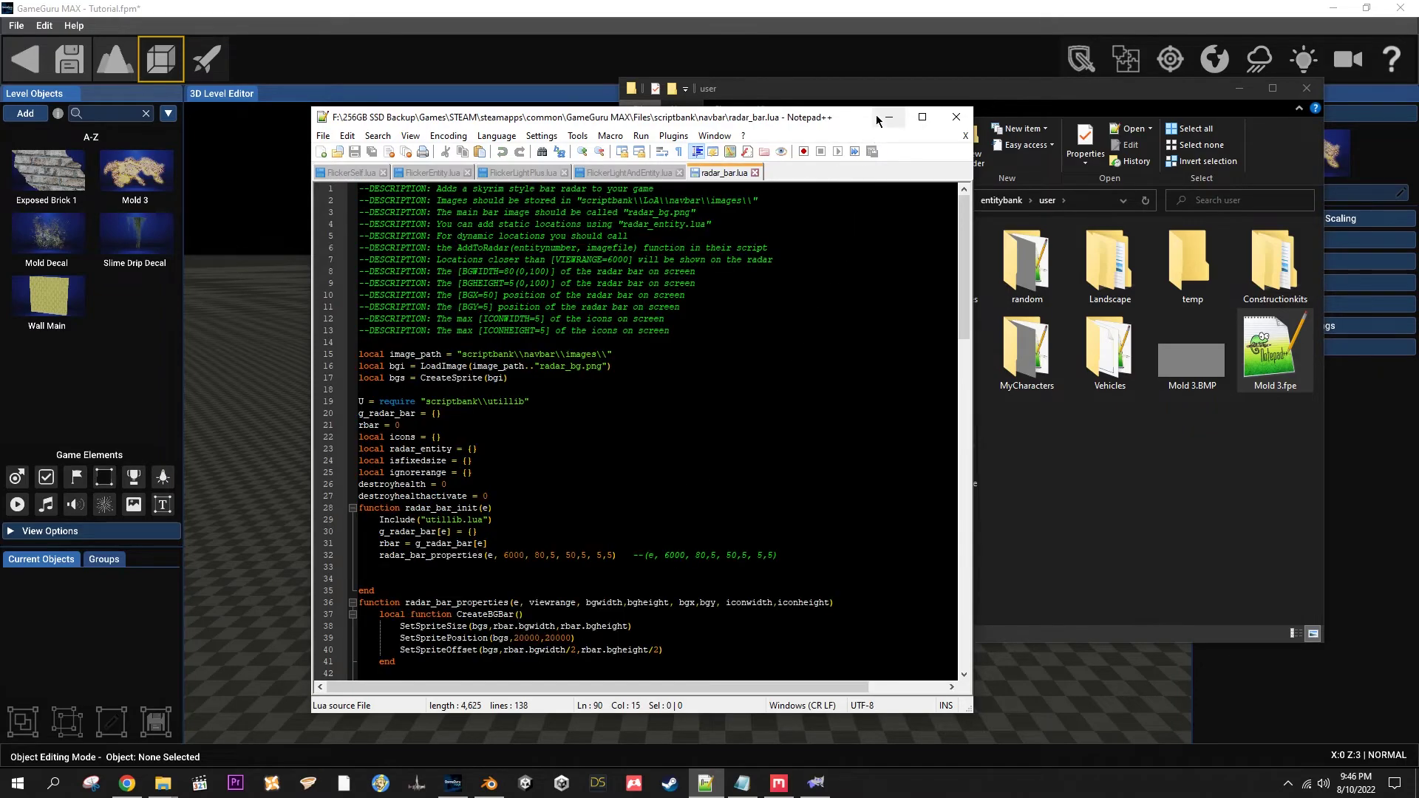
{"action": "left_click", "coordinate": [715, 22]}
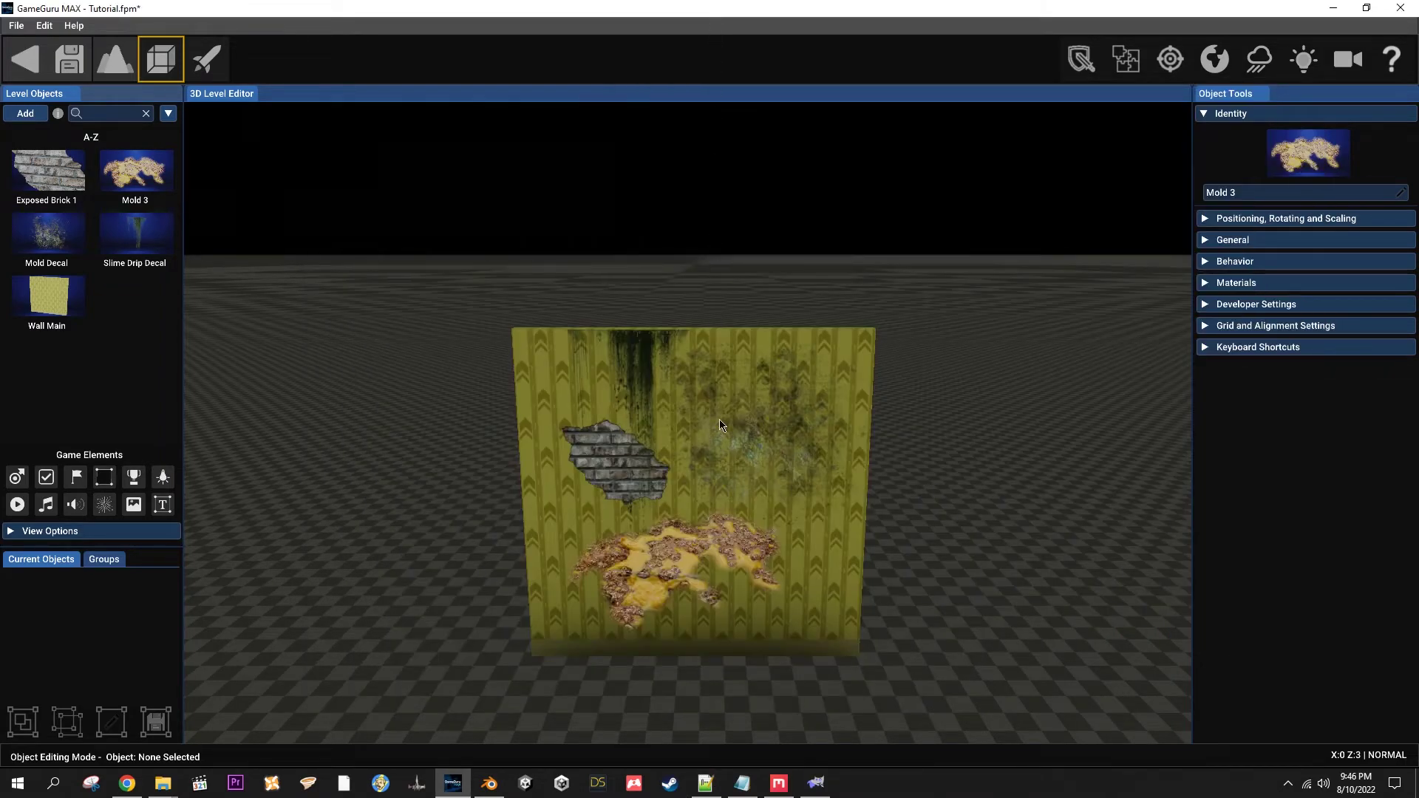
{"action": "left_click", "coordinate": [136, 174]}
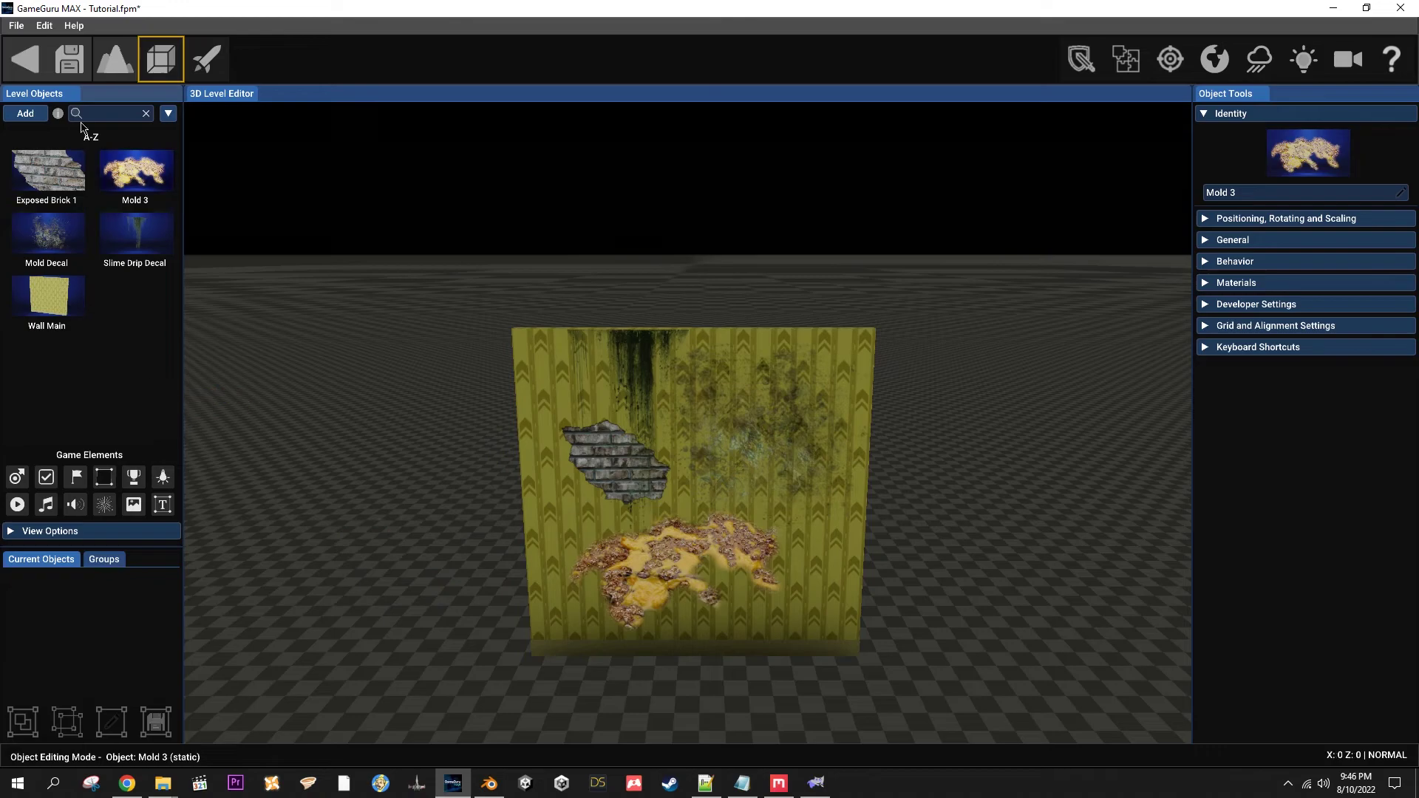
{"action": "left_click", "coordinate": [25, 58]}
{"action": "left_click", "coordinate": [723, 445]}
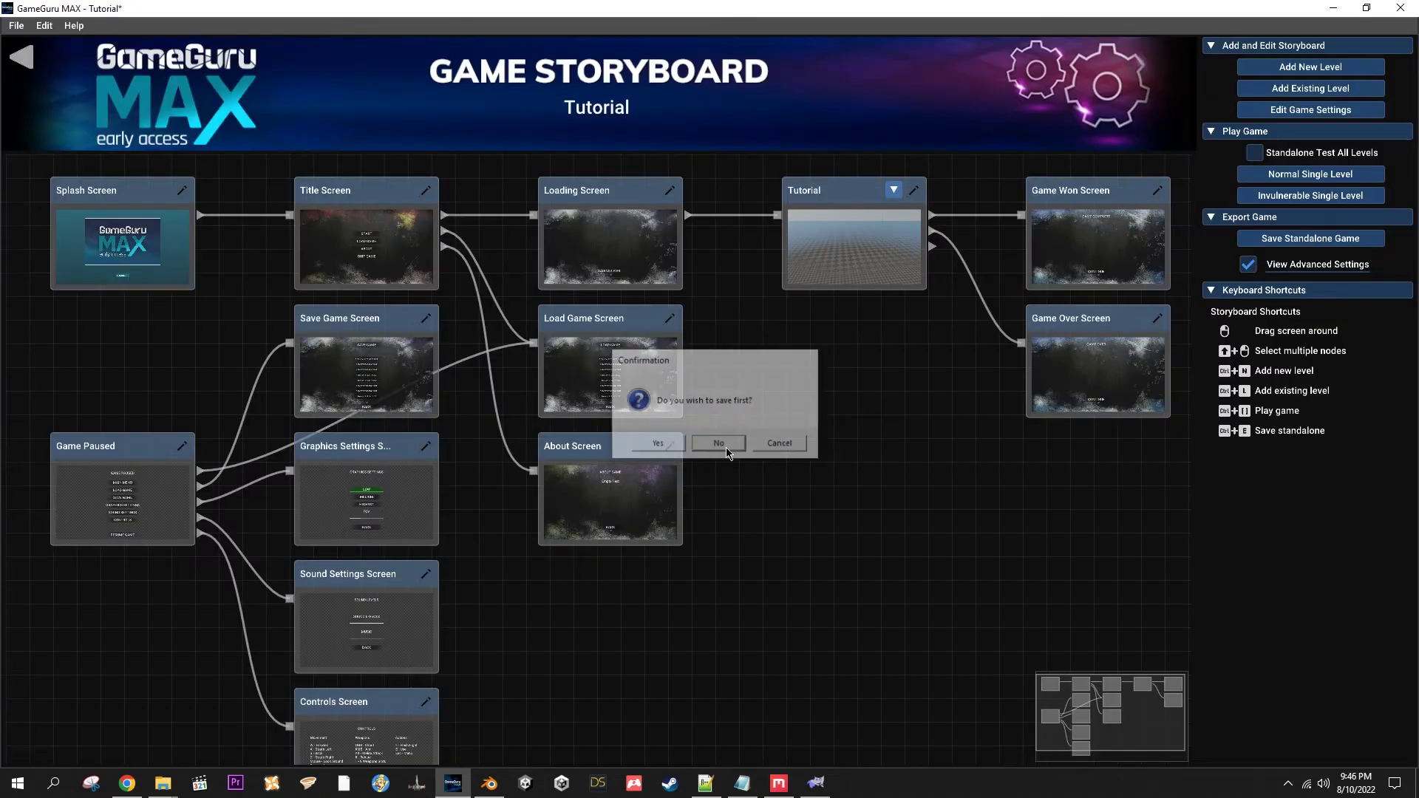
{"action": "left_click", "coordinate": [884, 228]}
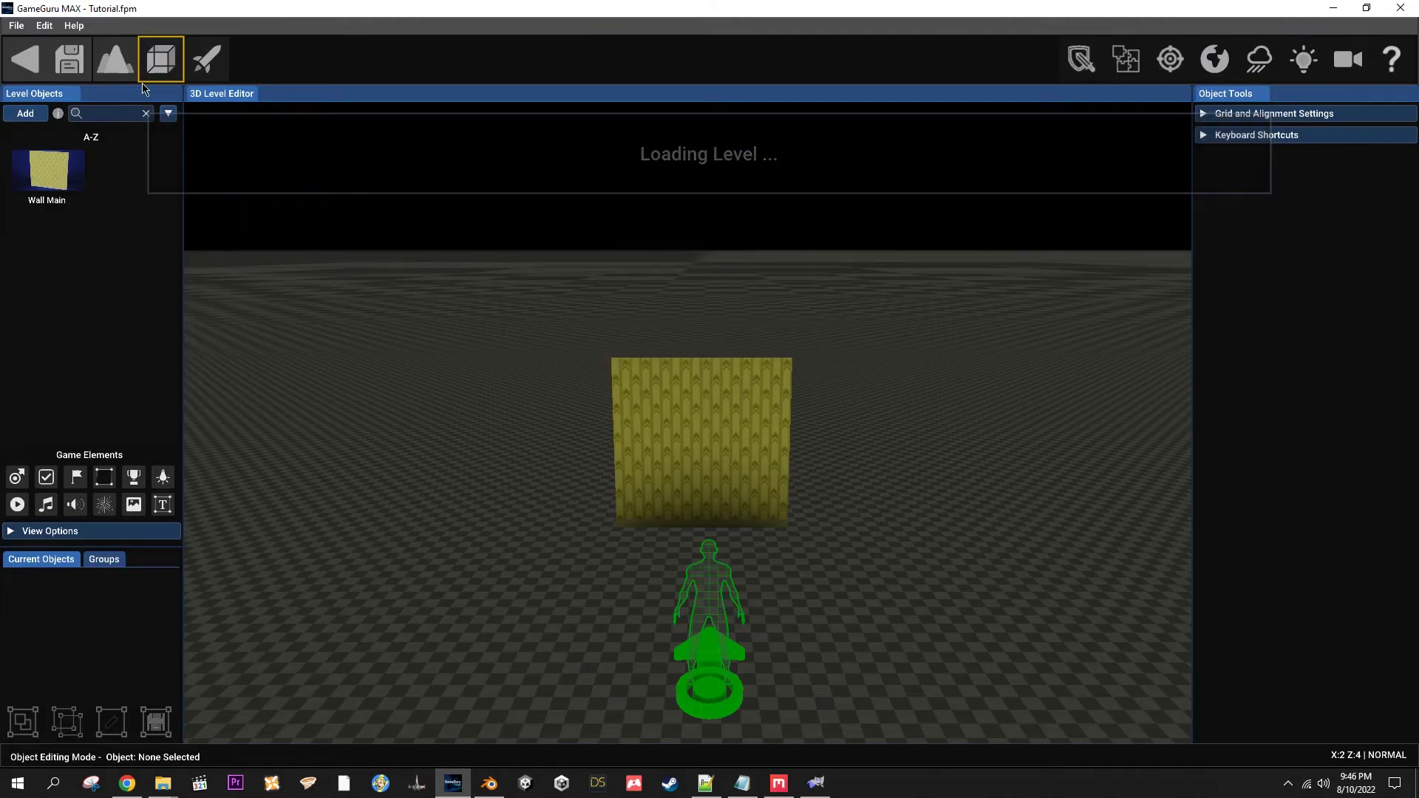
{"action": "left_click", "coordinate": [26, 113]}
Step: Add the updated Mold 3 decal from the Object Library and zoom toward the wall
{"action": "double_click", "coordinate": [759, 466]}
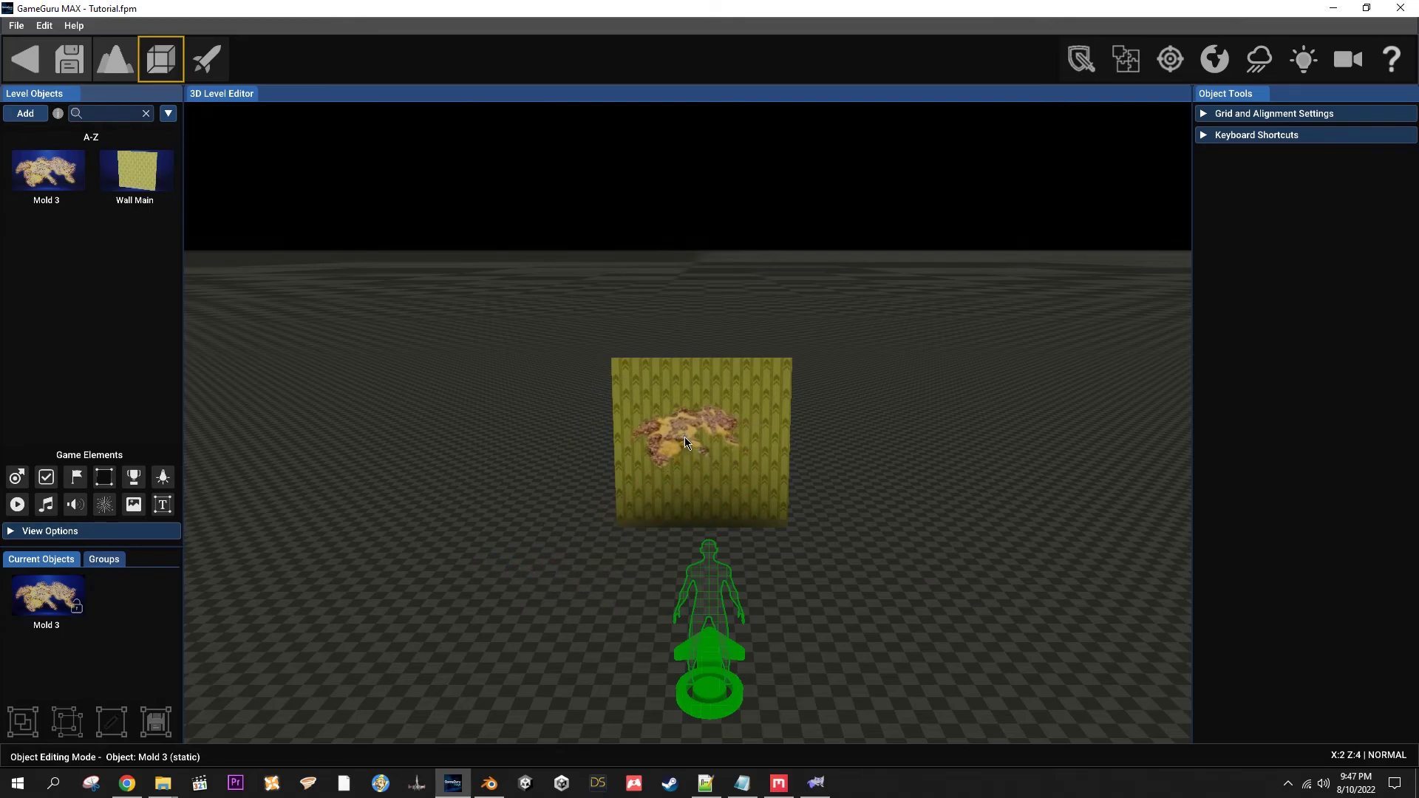
{"action": "scroll", "coordinate": [698, 439], "scroll_direction": "up", "scroll_amount": 6}
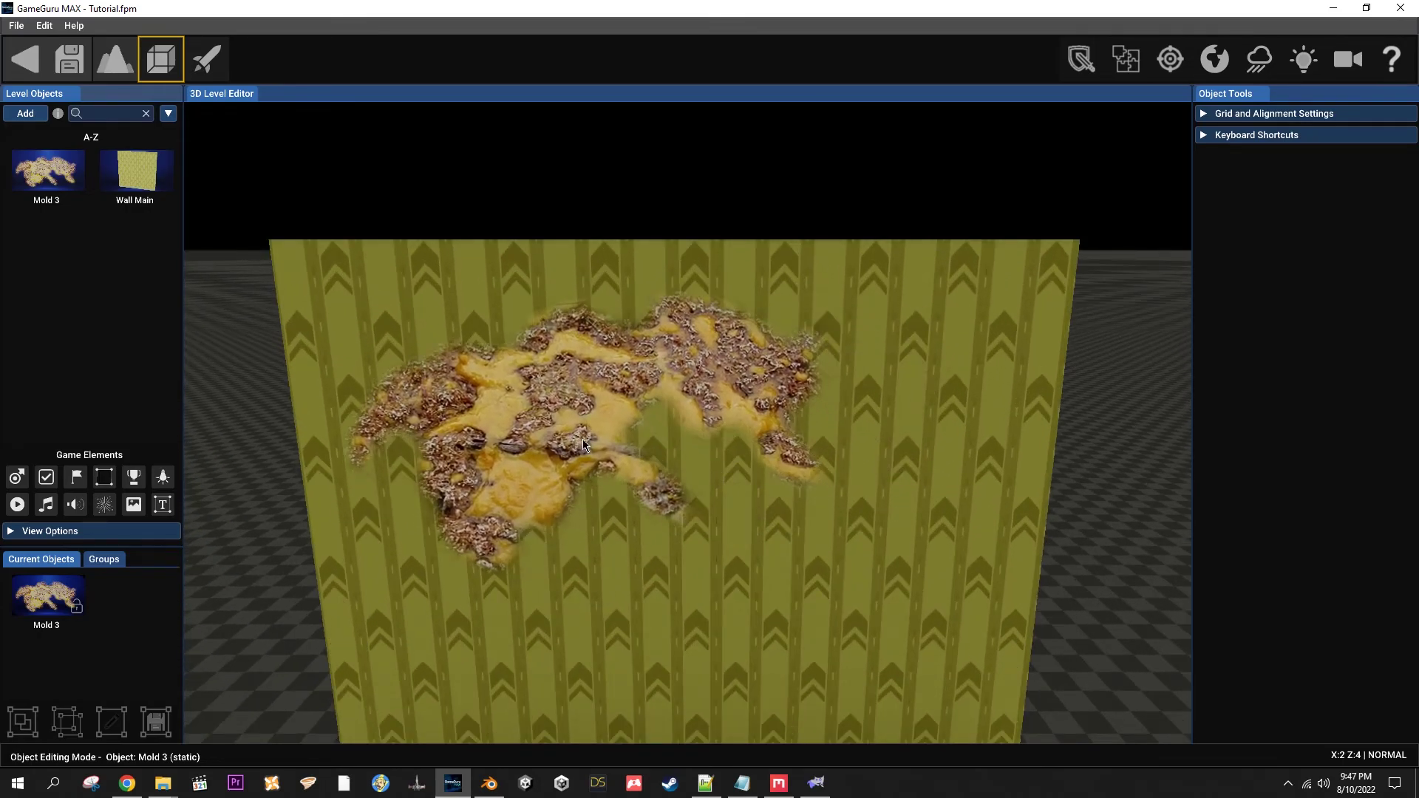
Step: Place Mold 3 on the wall at 53% scale, then show the Backrooms decals
{"action": "left_click", "coordinate": [587, 429]}
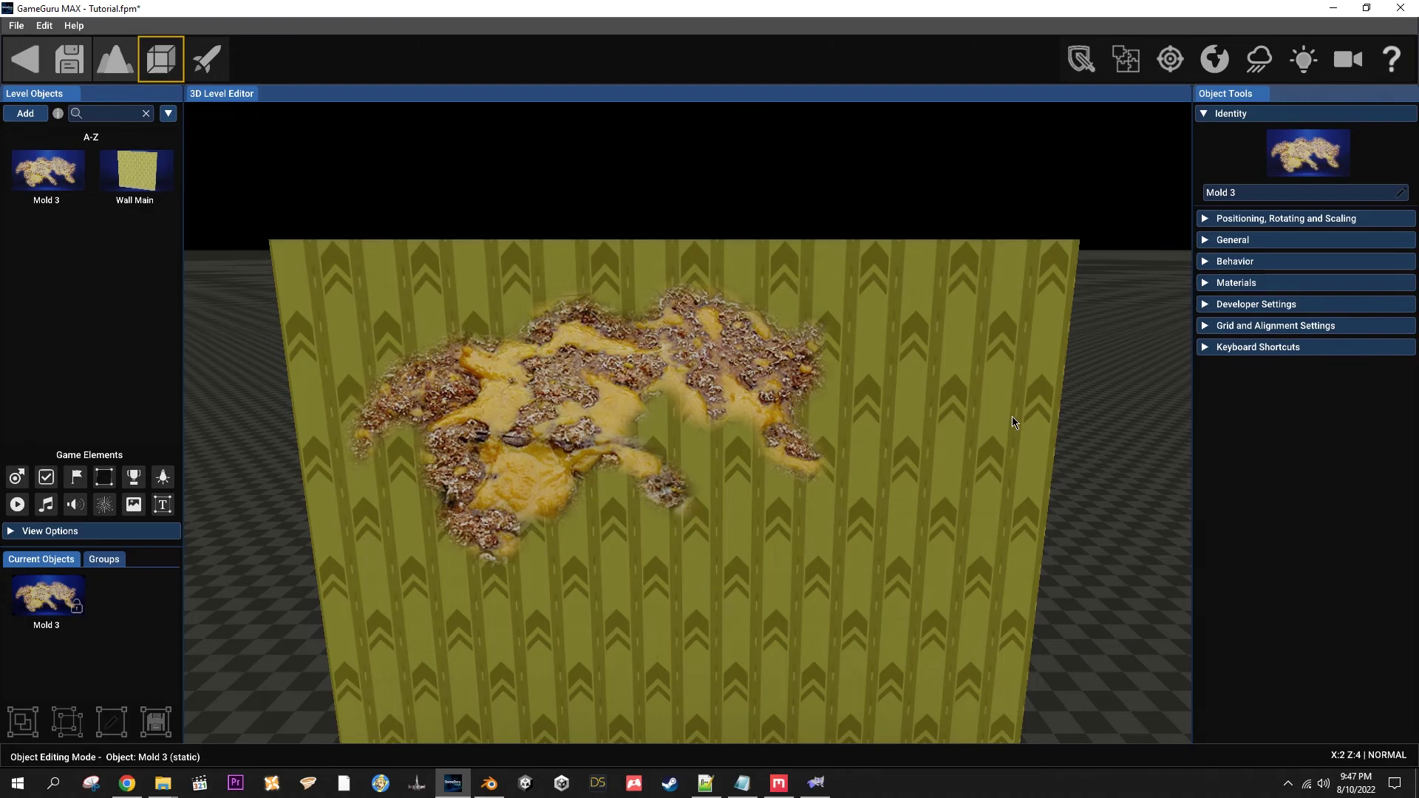
{"action": "left_click", "coordinate": [1305, 240]}
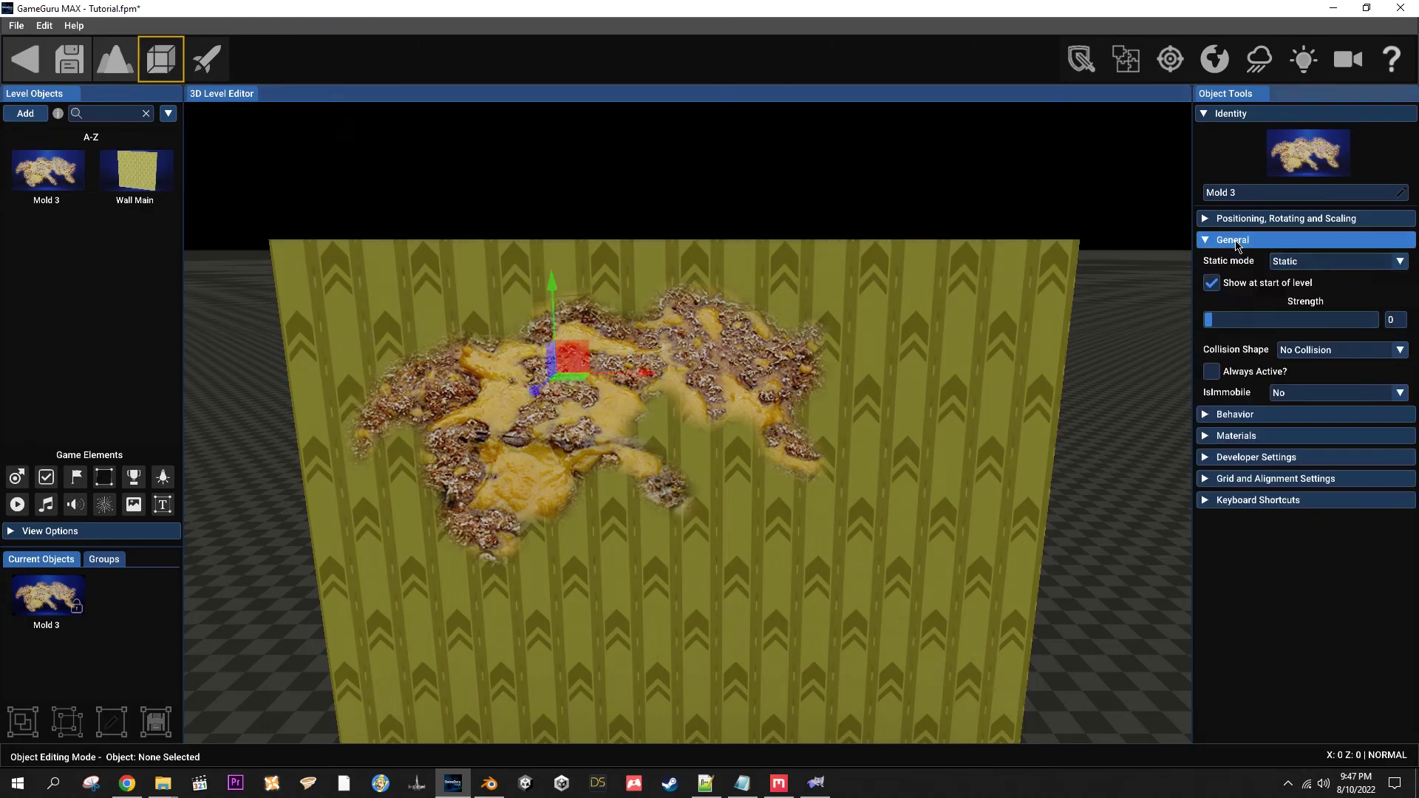
{"action": "left_click", "coordinate": [1301, 219]}
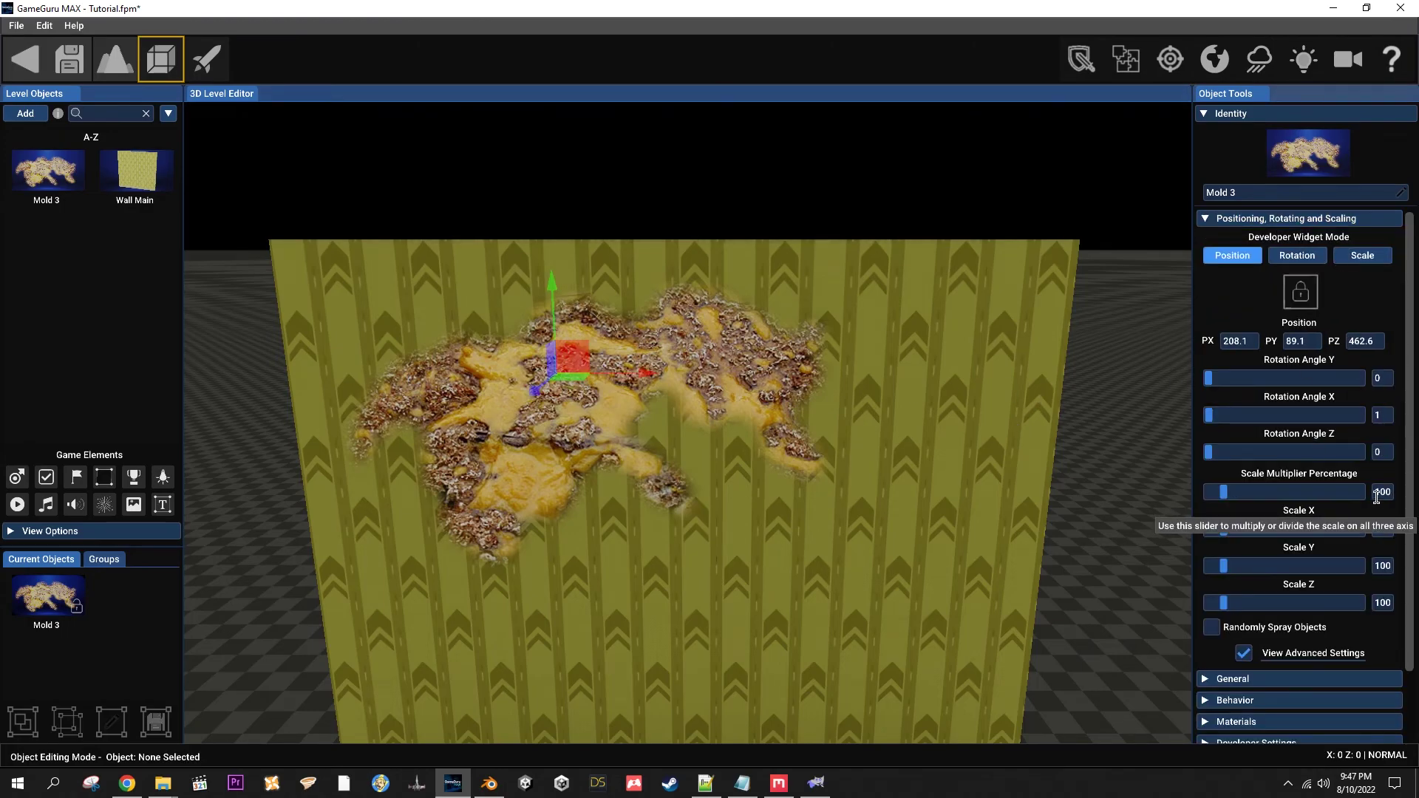
{"action": "left_click_drag", "start_coordinate": [1233, 502], "coordinate": [1221, 500]}
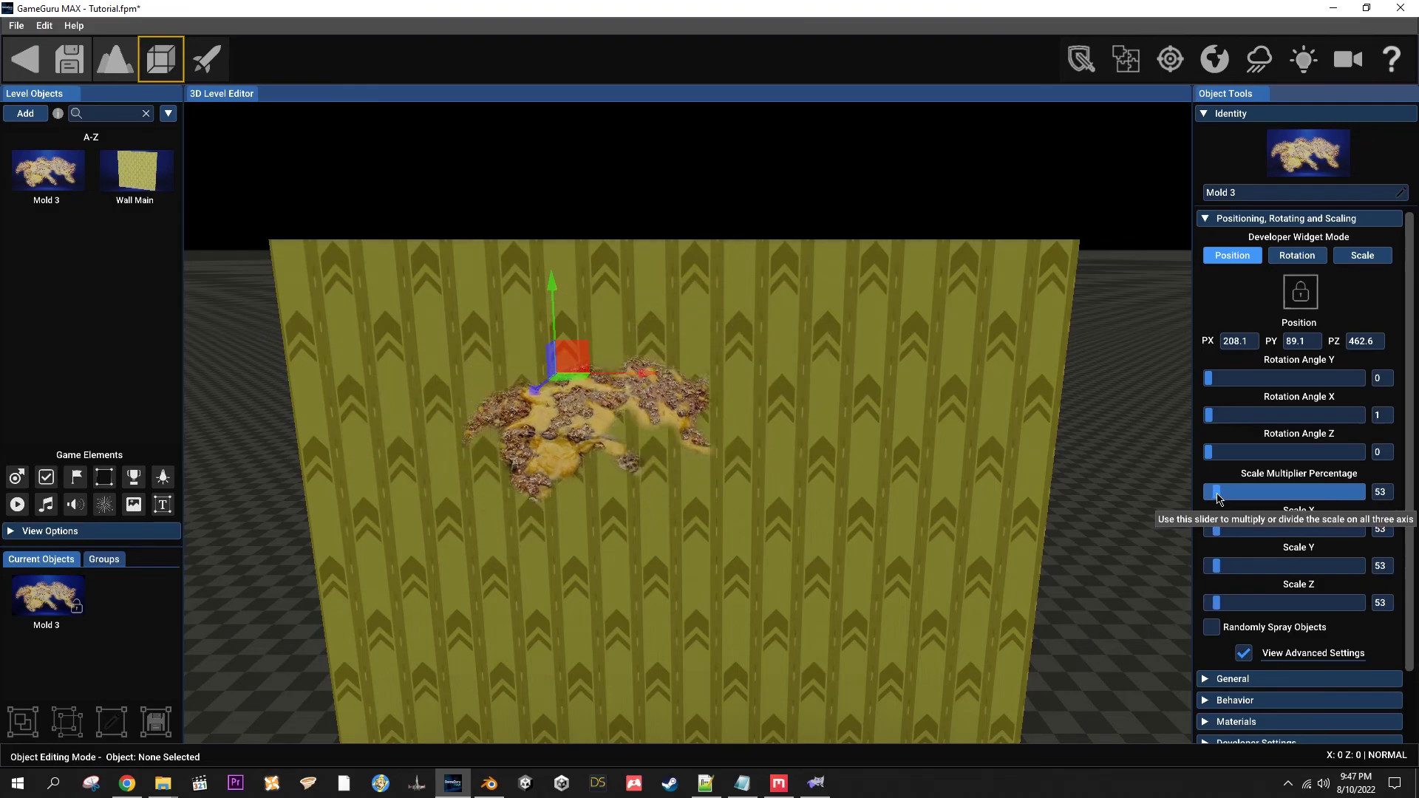
{"action": "left_click", "coordinate": [25, 113]}
{"action": "left_click", "coordinate": [410, 554]}
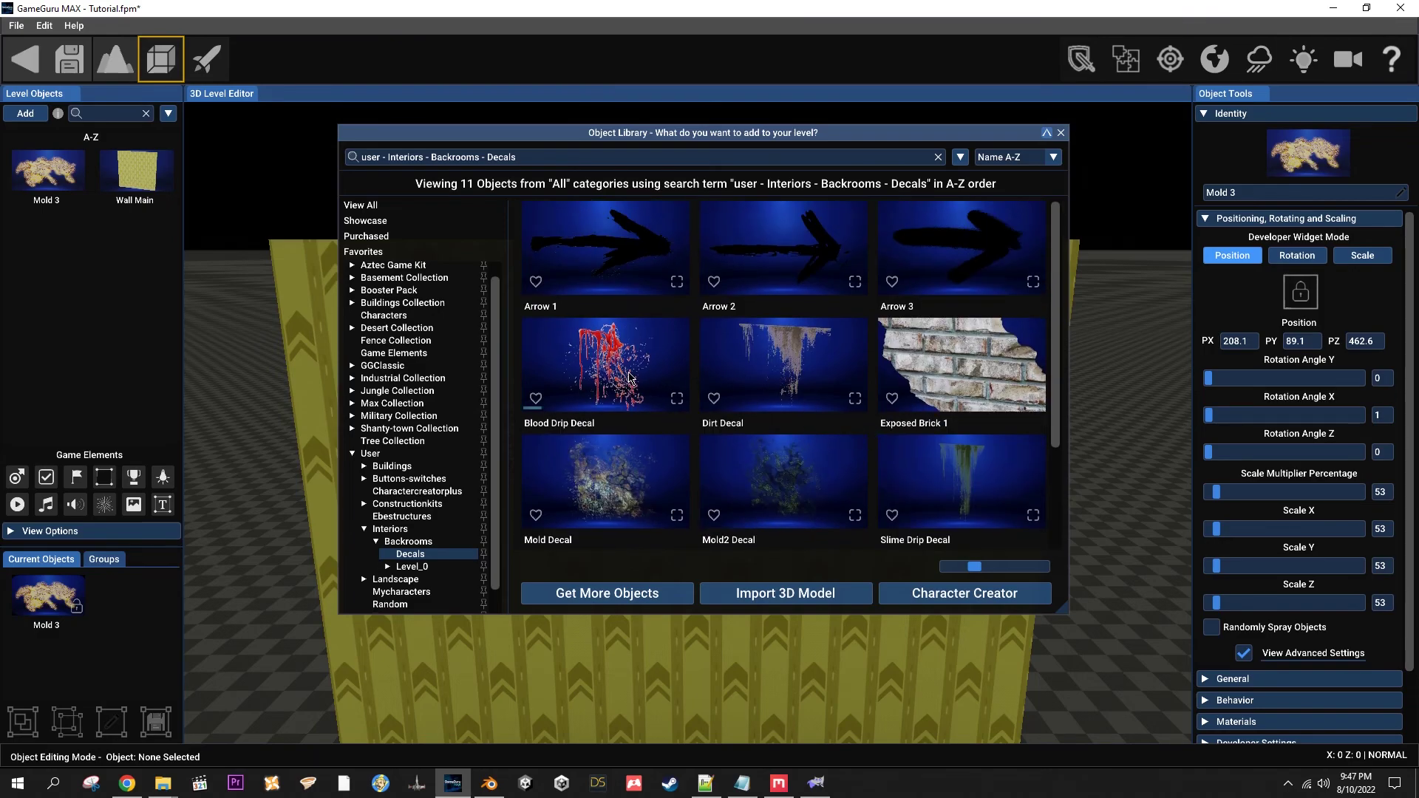
Step: Place an Arrow 1 decal on the wall so its arrow stretches across the mold patch
{"action": "scroll", "coordinate": [739, 458], "scroll_direction": "down", "scroll_amount": 1}
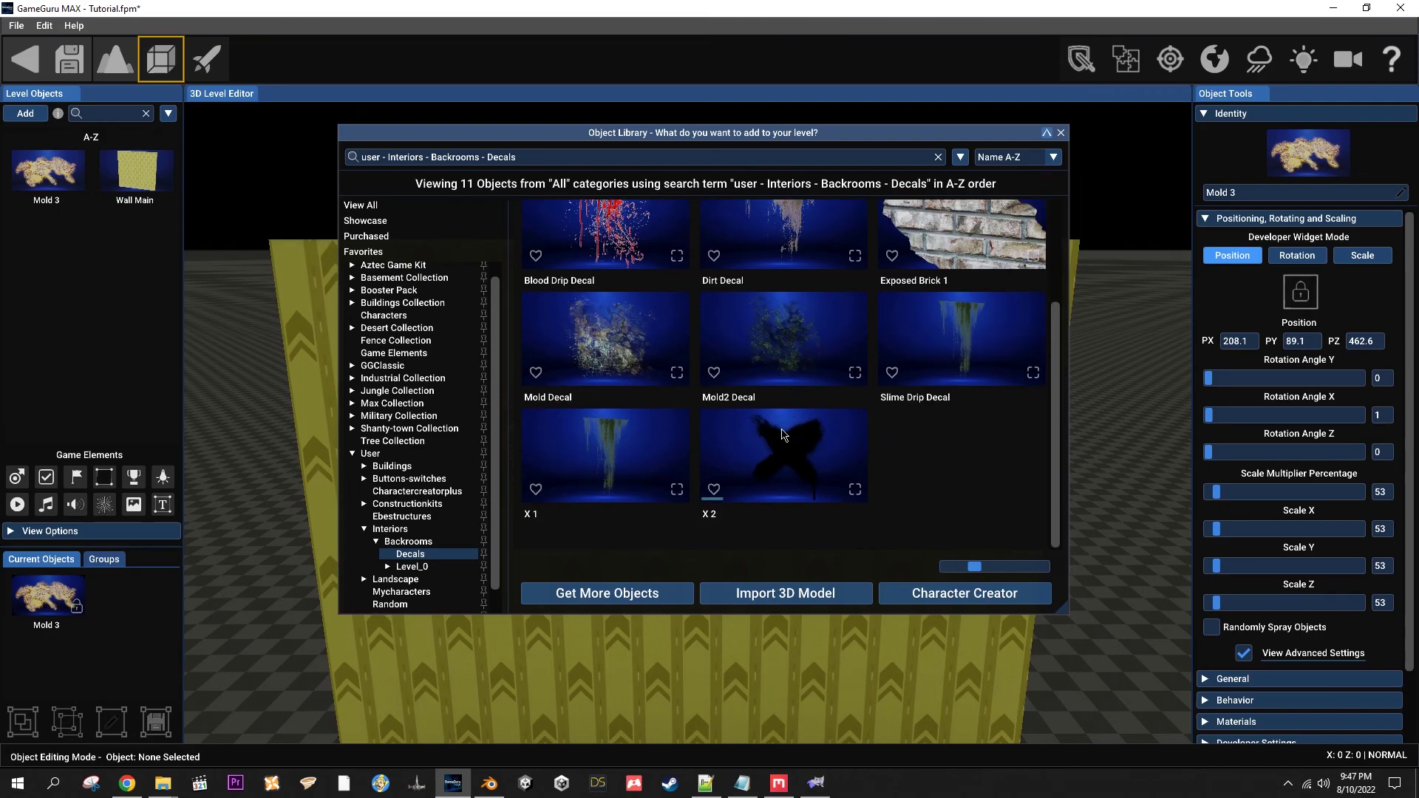
{"action": "scroll", "coordinate": [787, 429], "scroll_direction": "up", "scroll_amount": 1}
{"action": "left_click", "coordinate": [606, 255]}
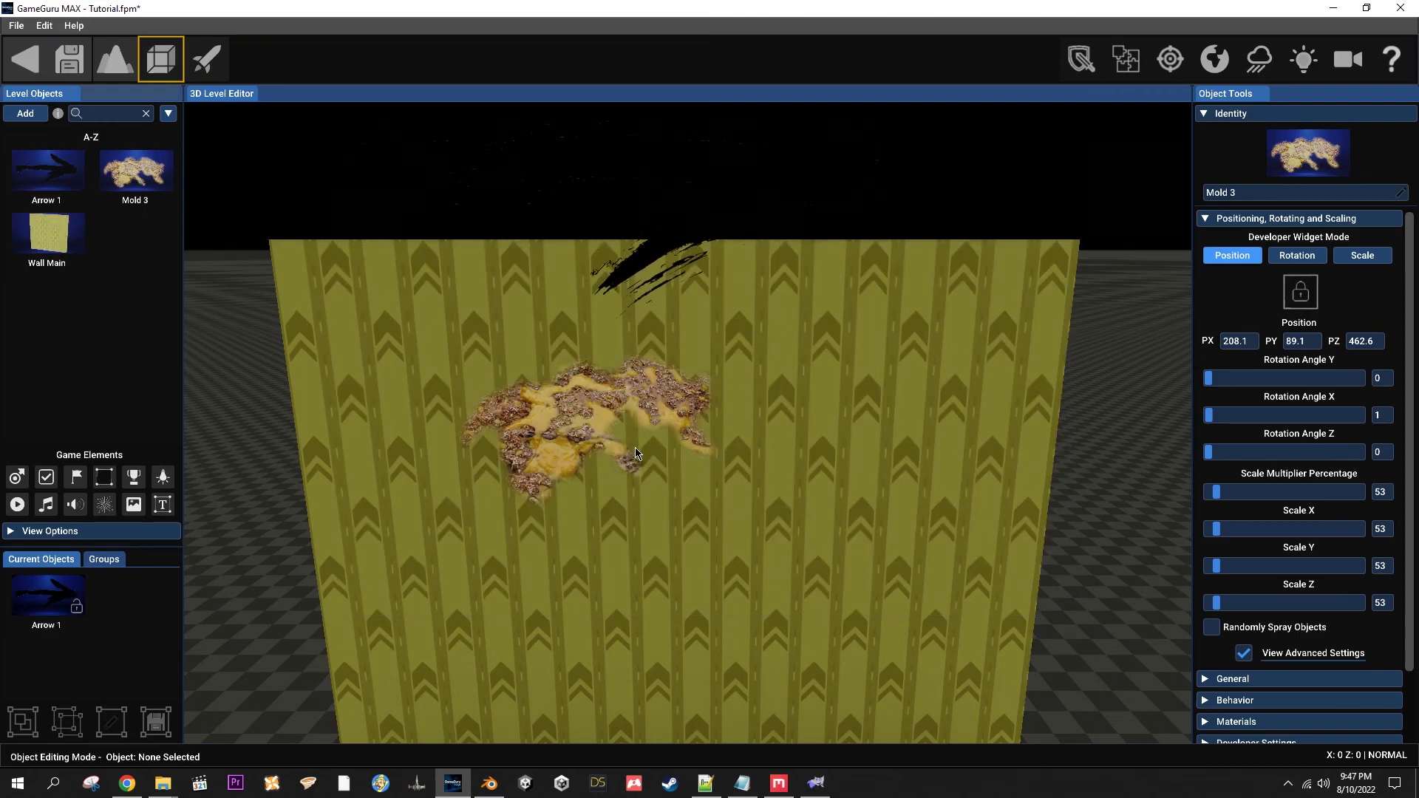
{"action": "left_click", "coordinate": [691, 568]}
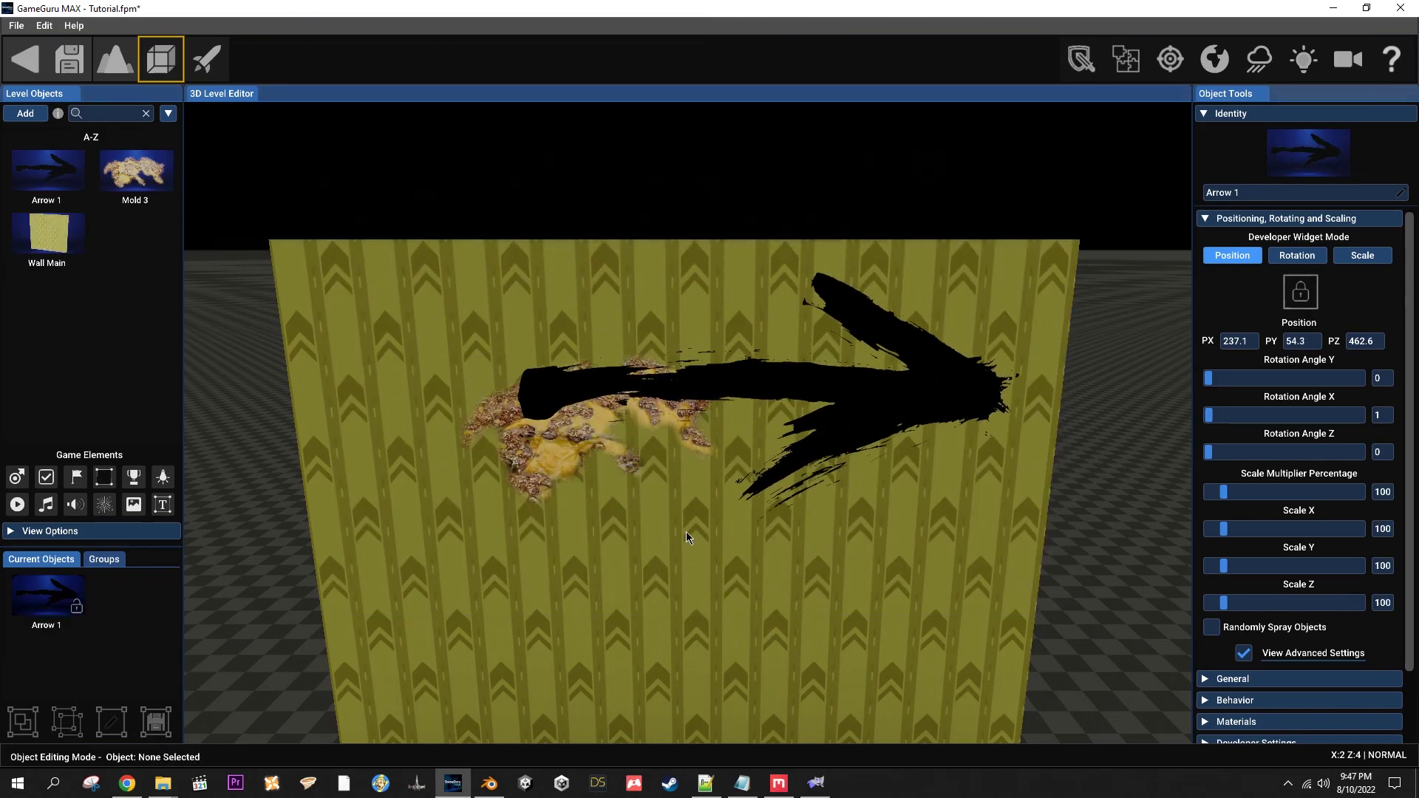
{"action": "scroll", "coordinate": [680, 544], "scroll_direction": "down", "scroll_amount": 3}
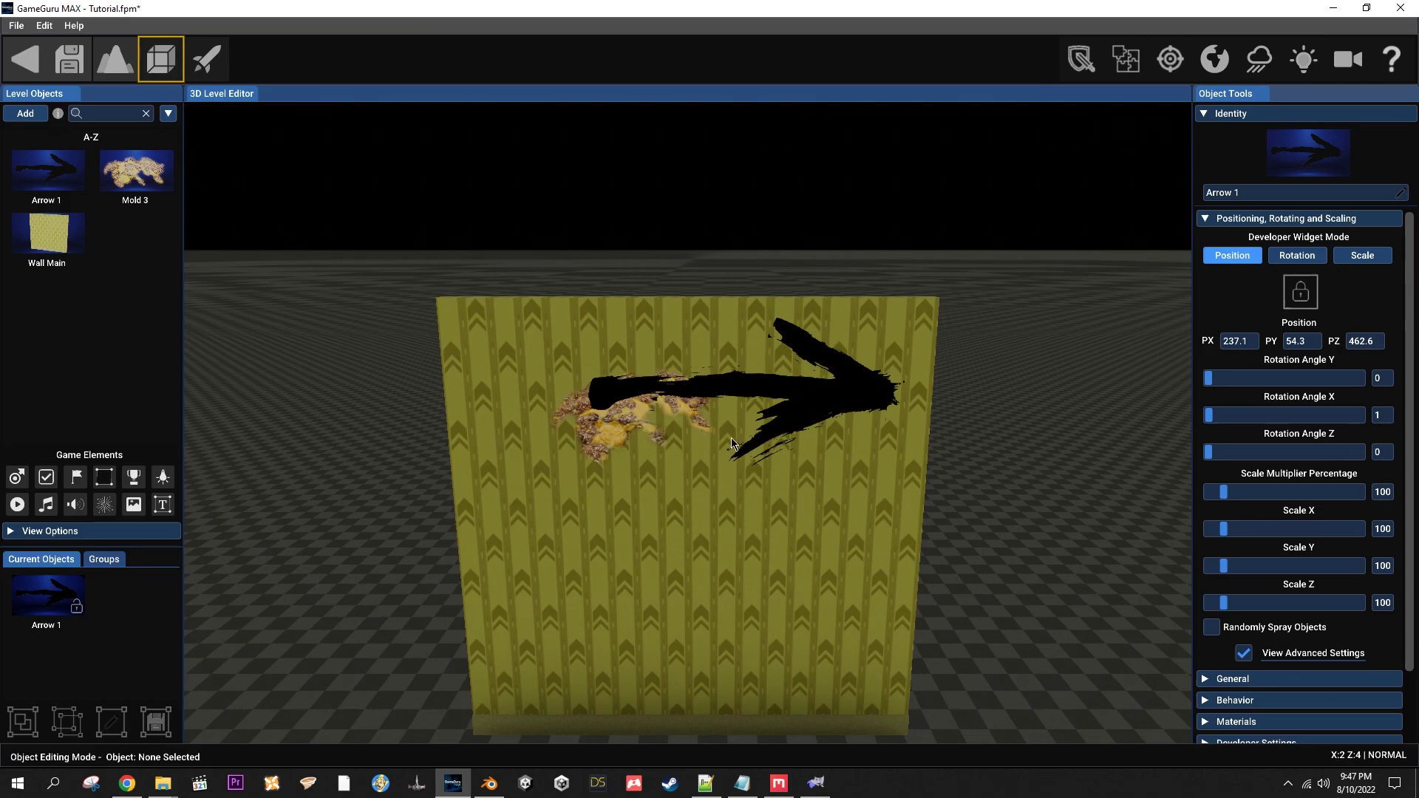